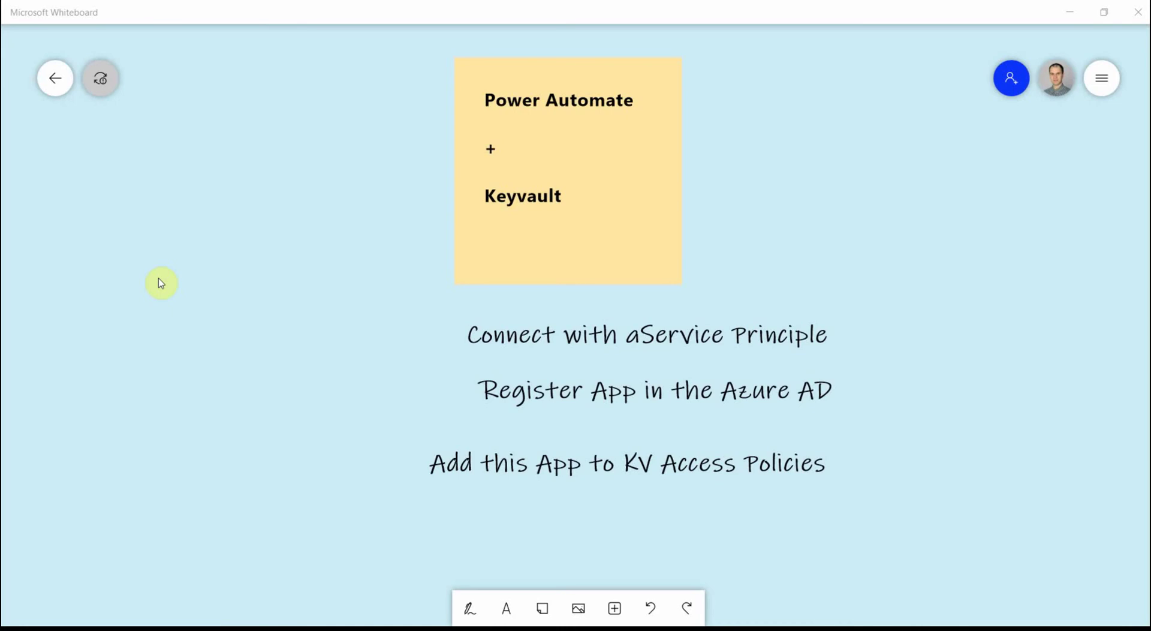
Step: Correct the first whiteboard note to read "Connect with a Service Principle", adding the missing space before "Service"
click(601, 336)
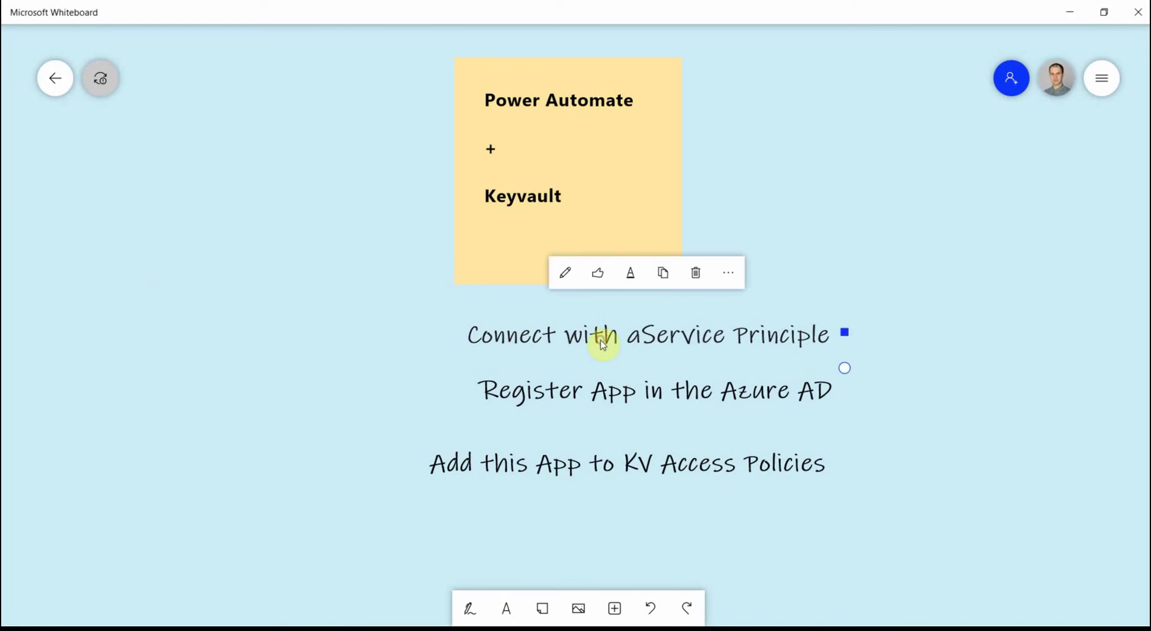
click(639, 339)
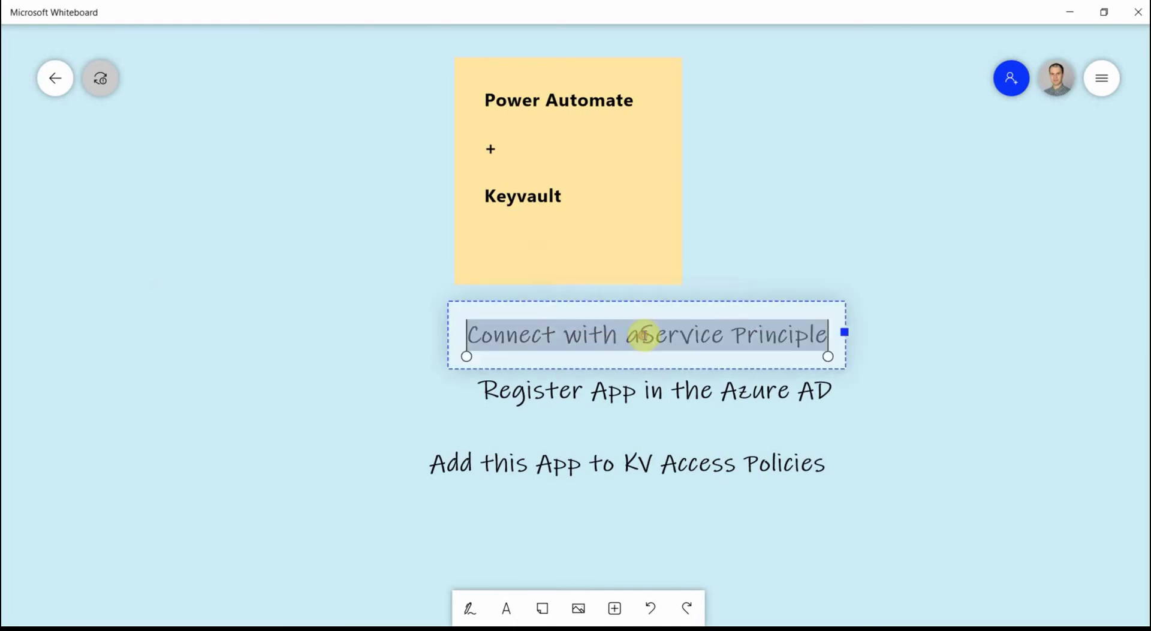
click(641, 336)
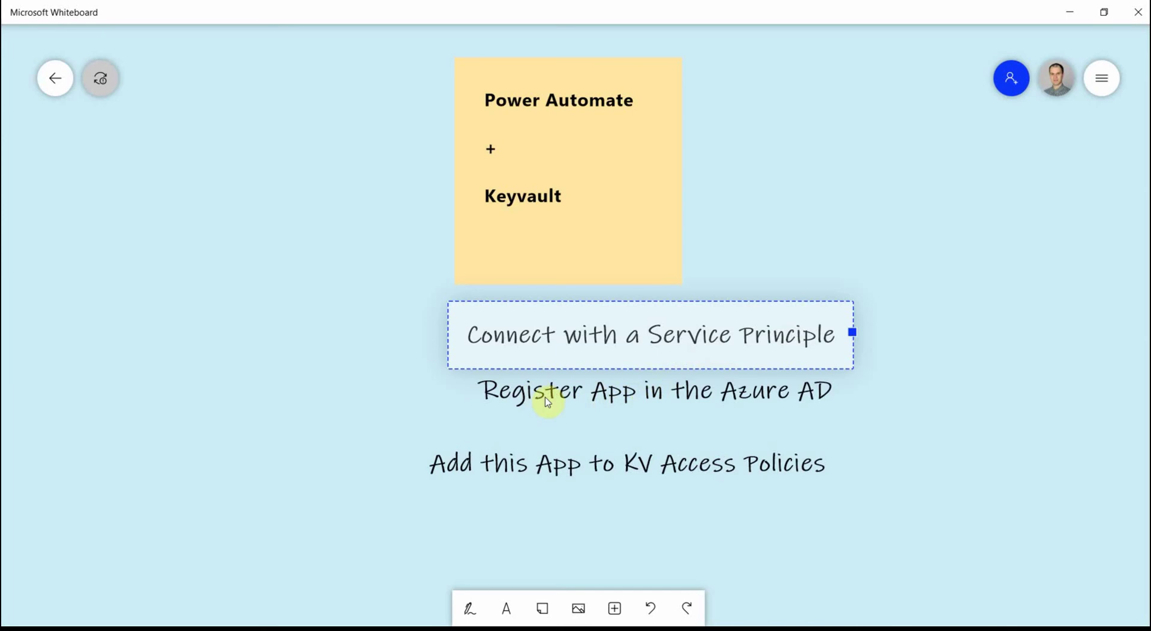
click(581, 395)
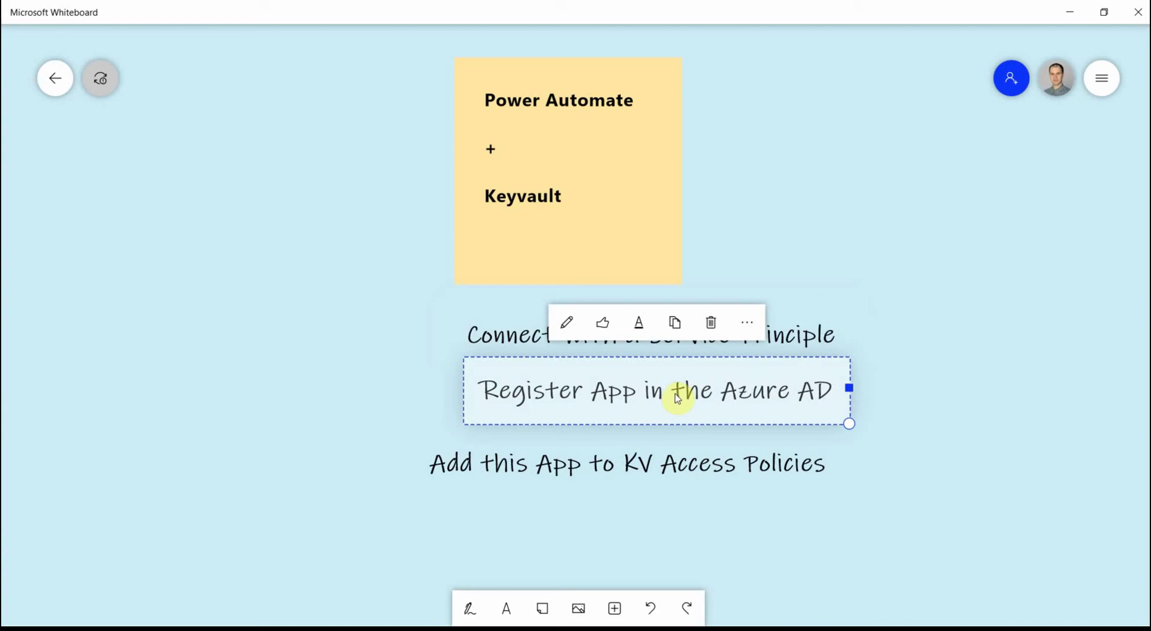
click(597, 467)
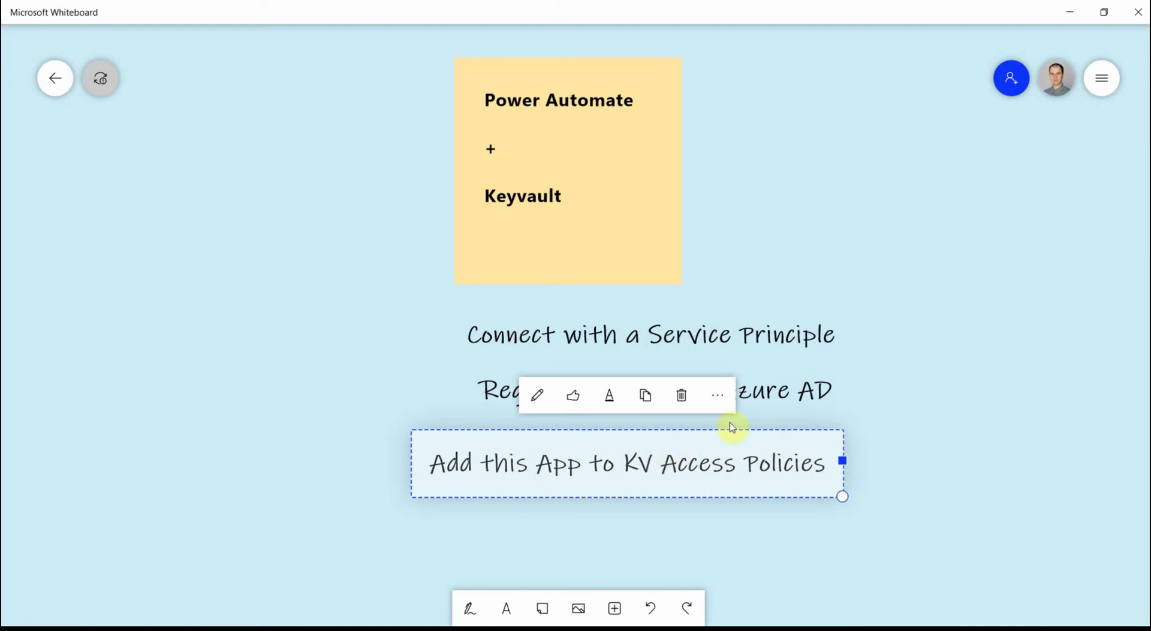
click(888, 372)
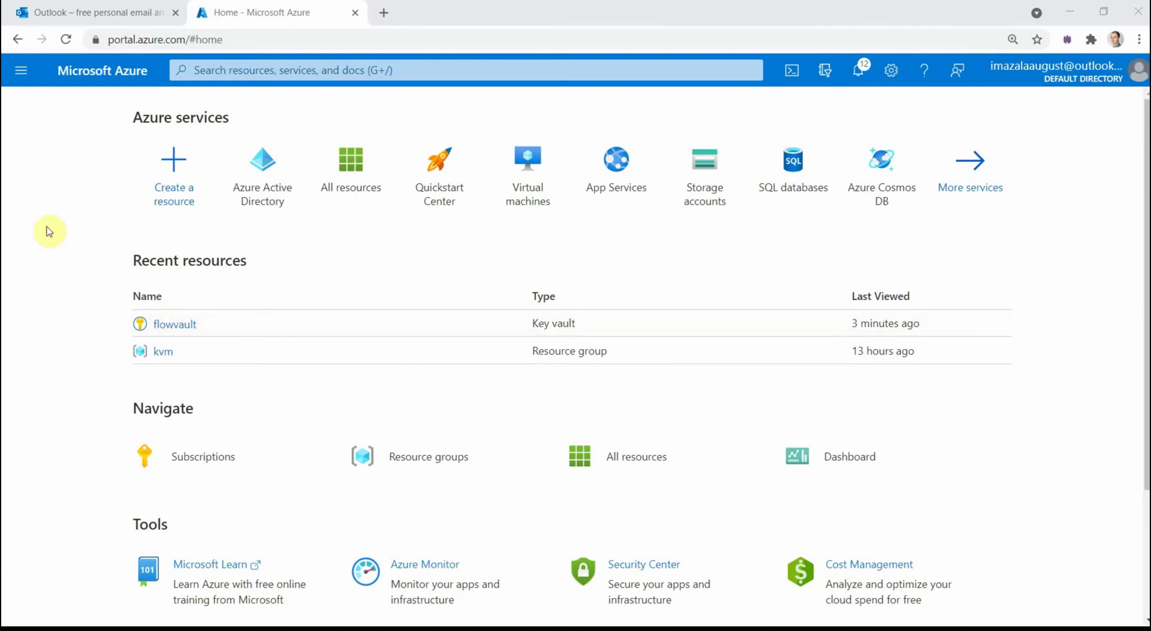
Step: In the Azure portal's flowvault key vault, generate a key named testkeyforflow with default settings and return to the vault's overview
click(176, 325)
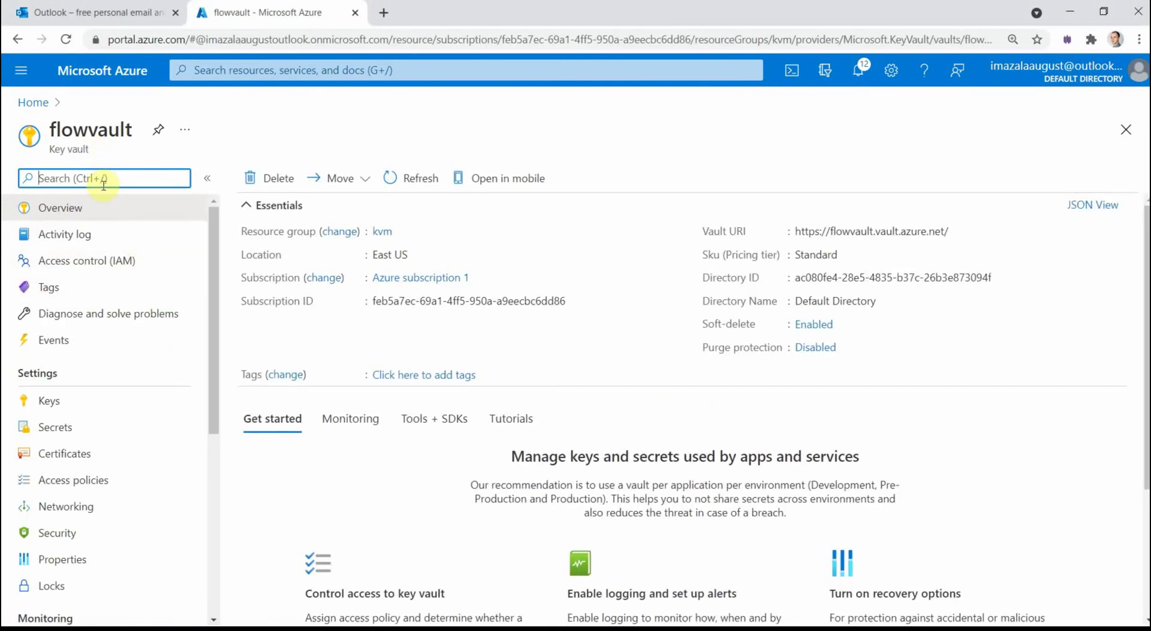
click(49, 406)
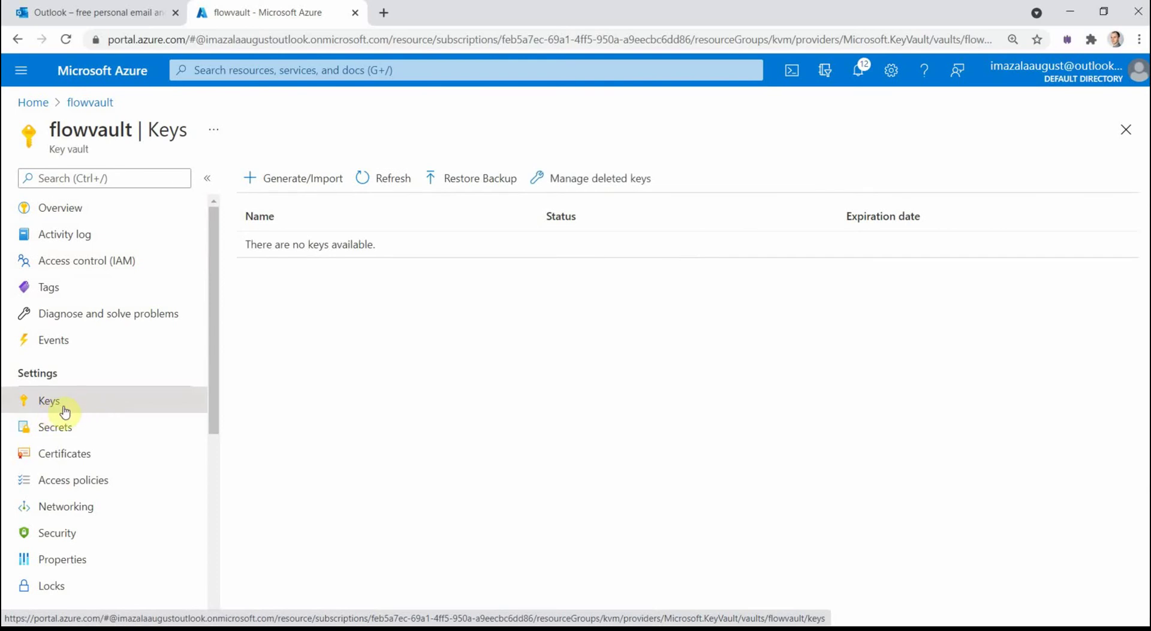
click(289, 190)
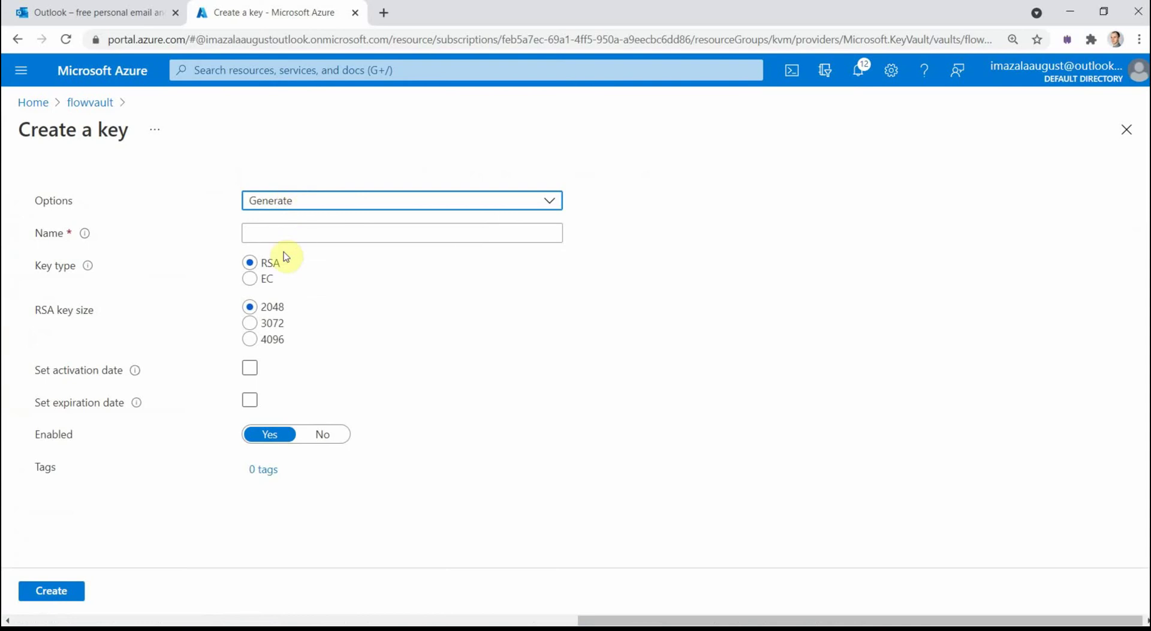
click(292, 232)
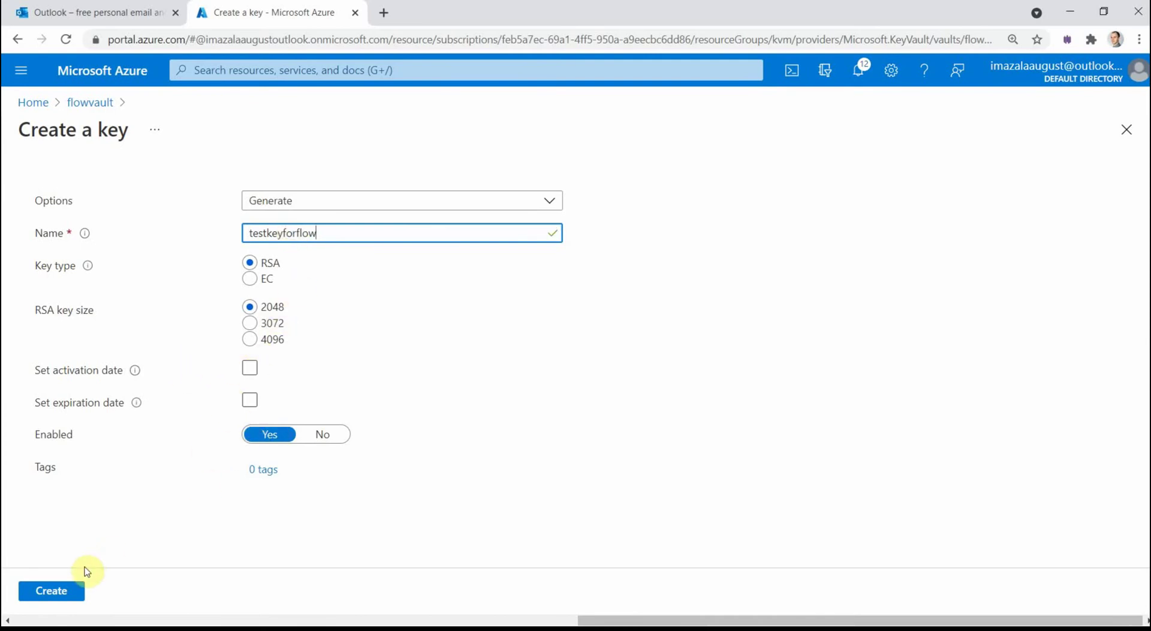
click(52, 594)
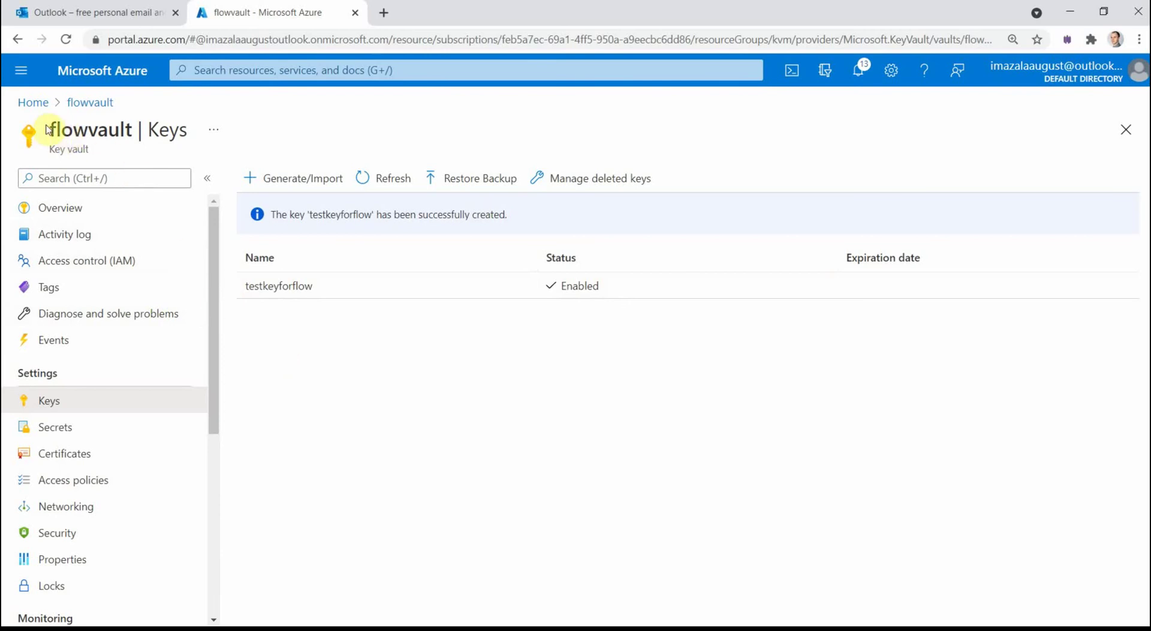
drag(48, 128, 130, 130)
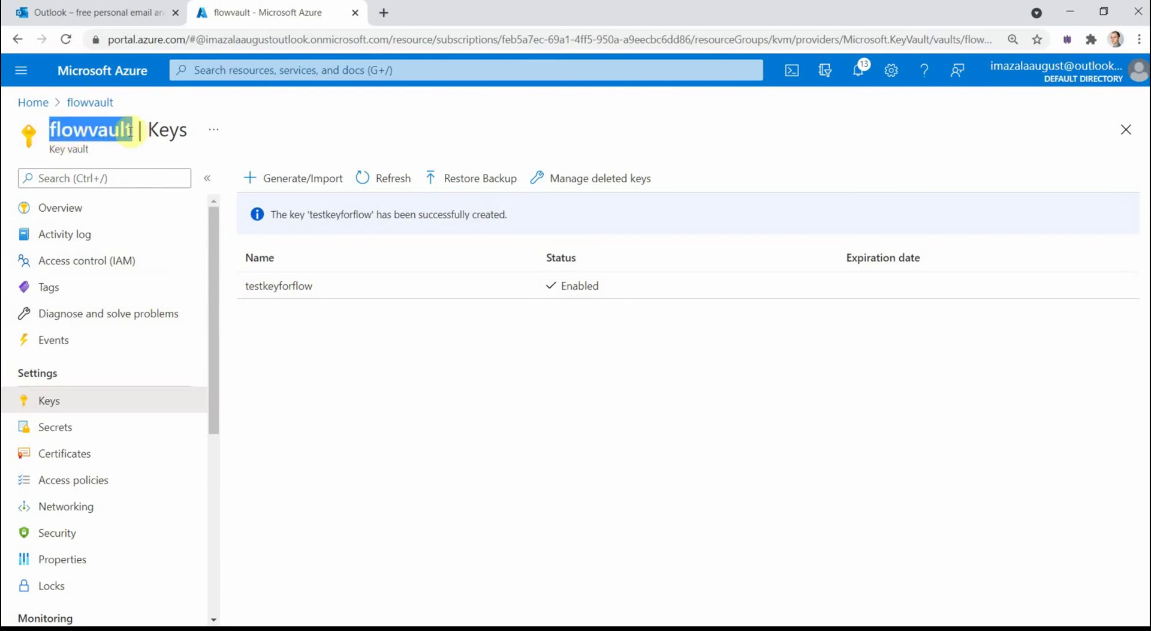
click(88, 103)
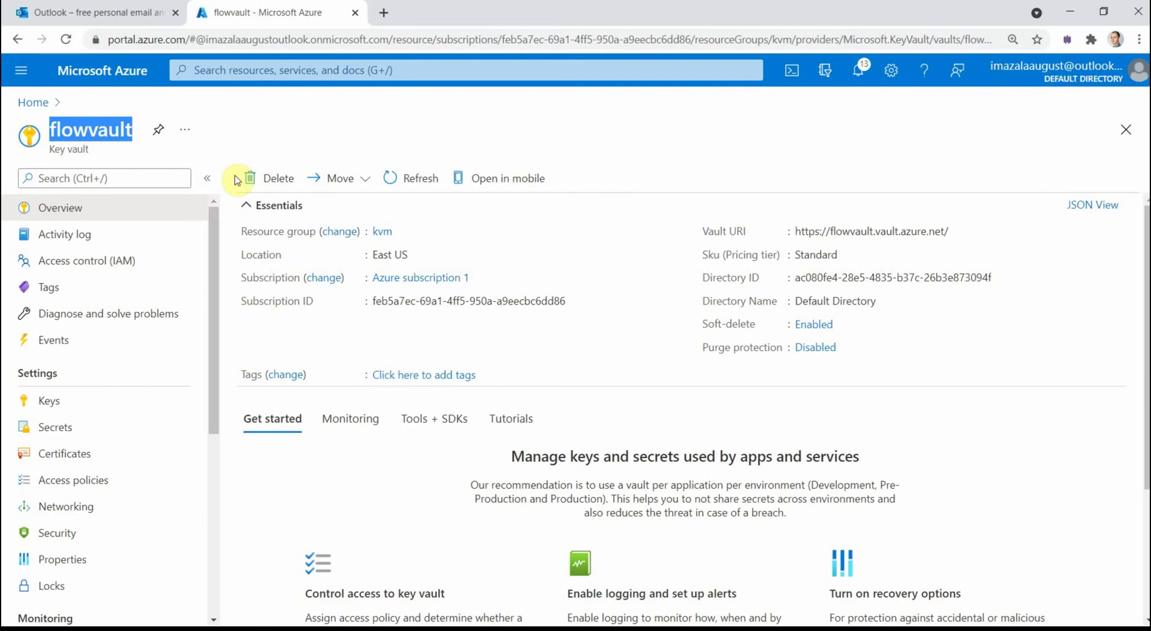
Step: Switch to Power Automate and create an instant cloud flow named testkvm with the "Manually trigger a flow" trigger
key(alt+Tab)
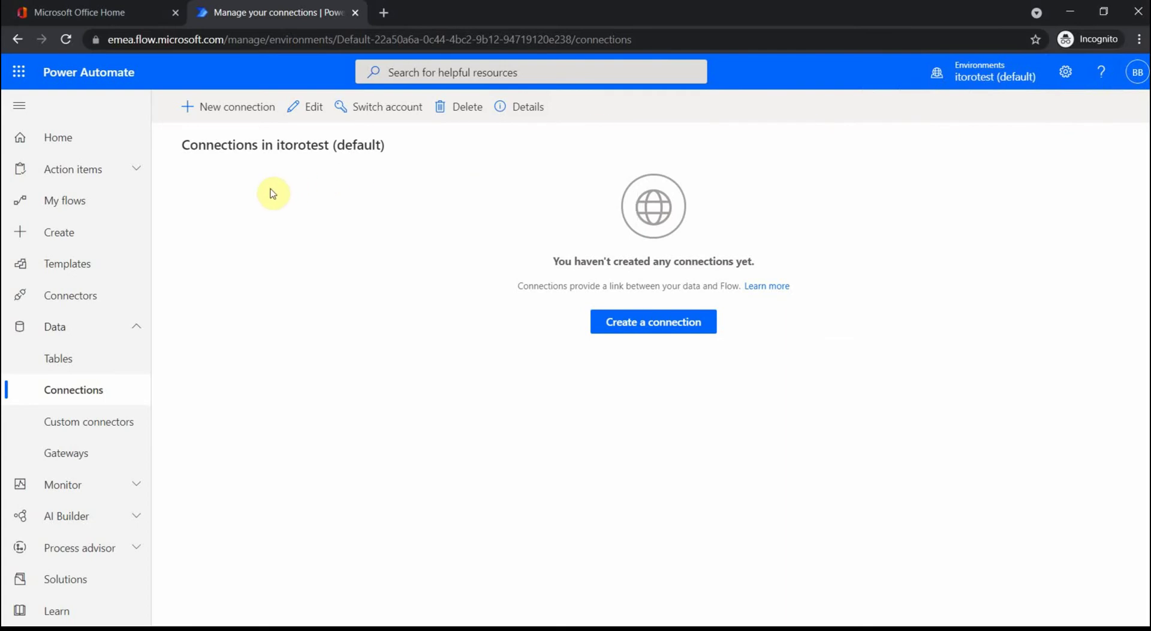
click(72, 233)
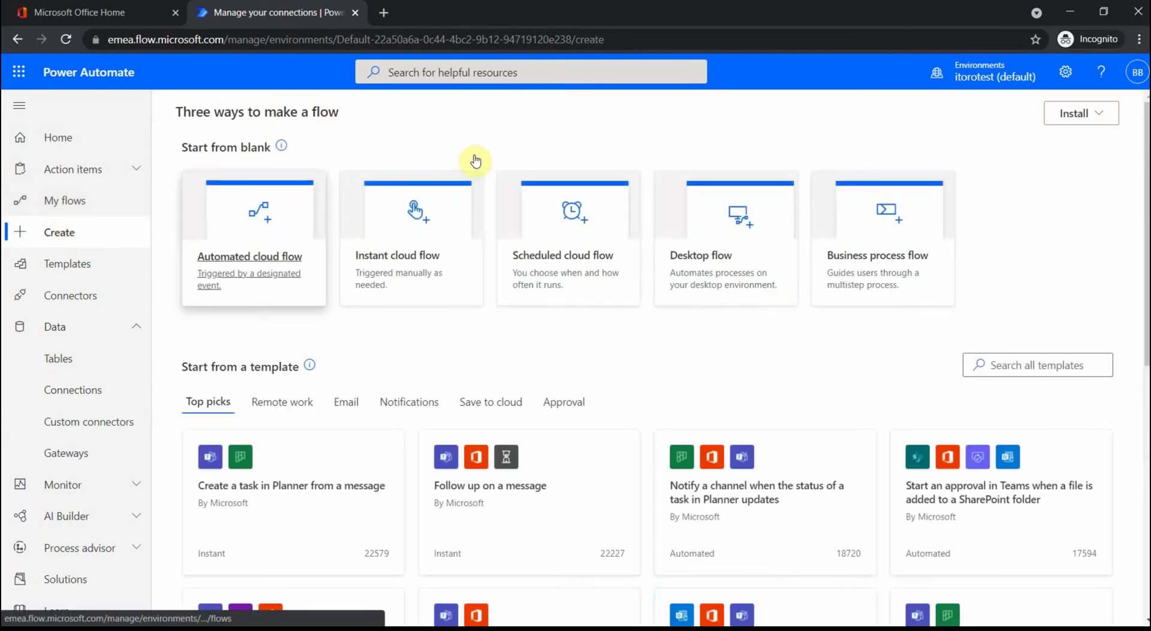
click(420, 219)
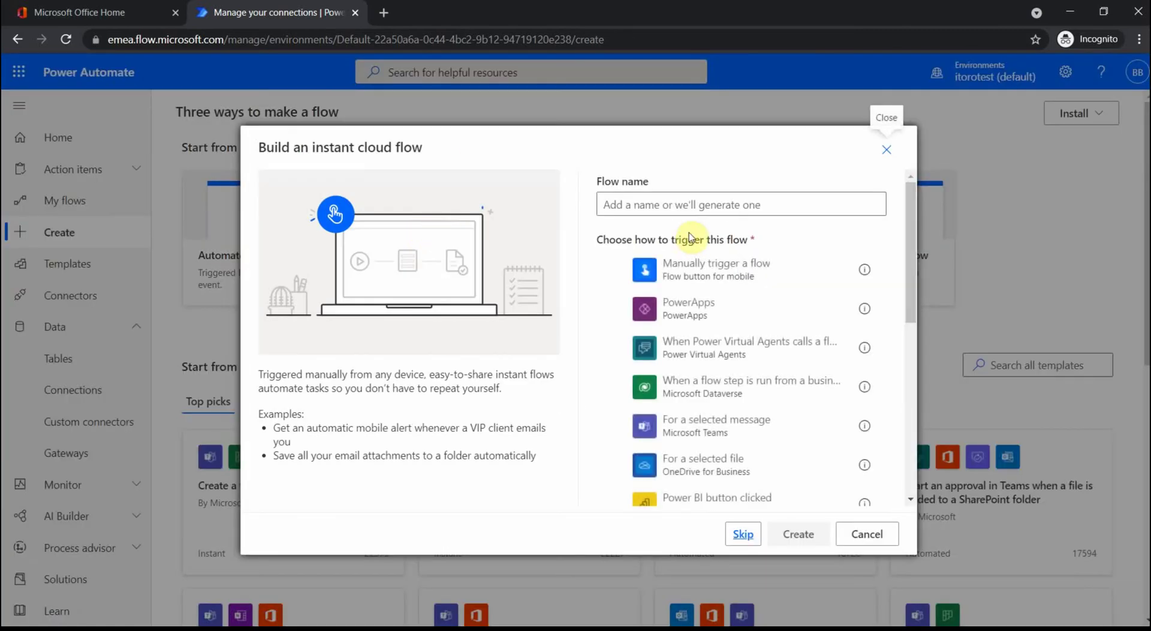
click(677, 274)
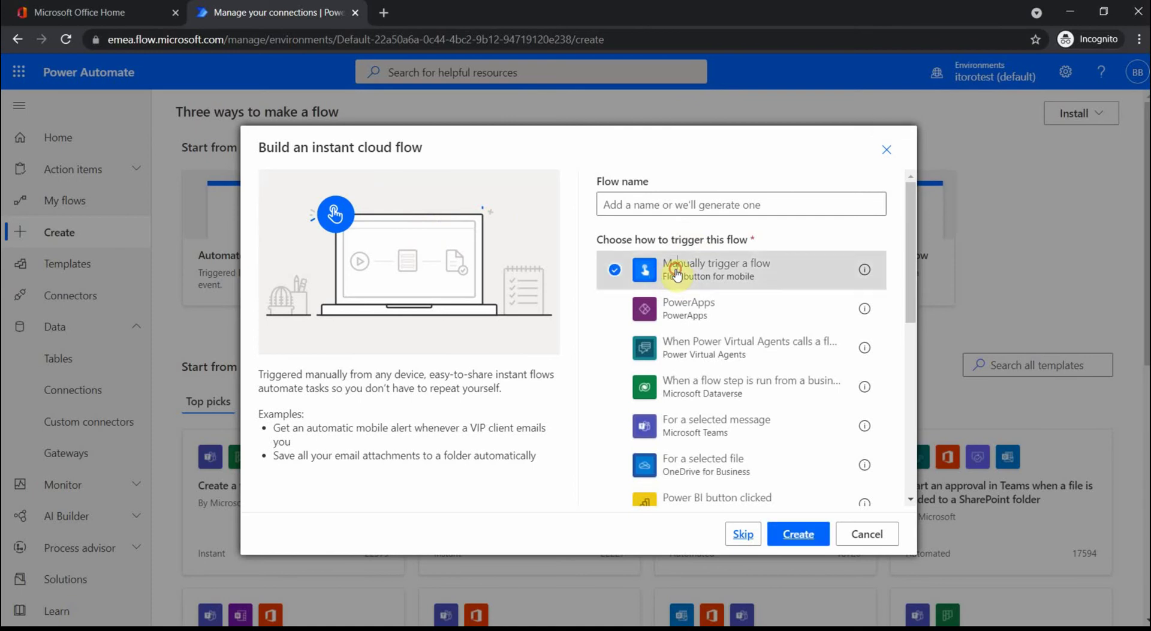
click(672, 202)
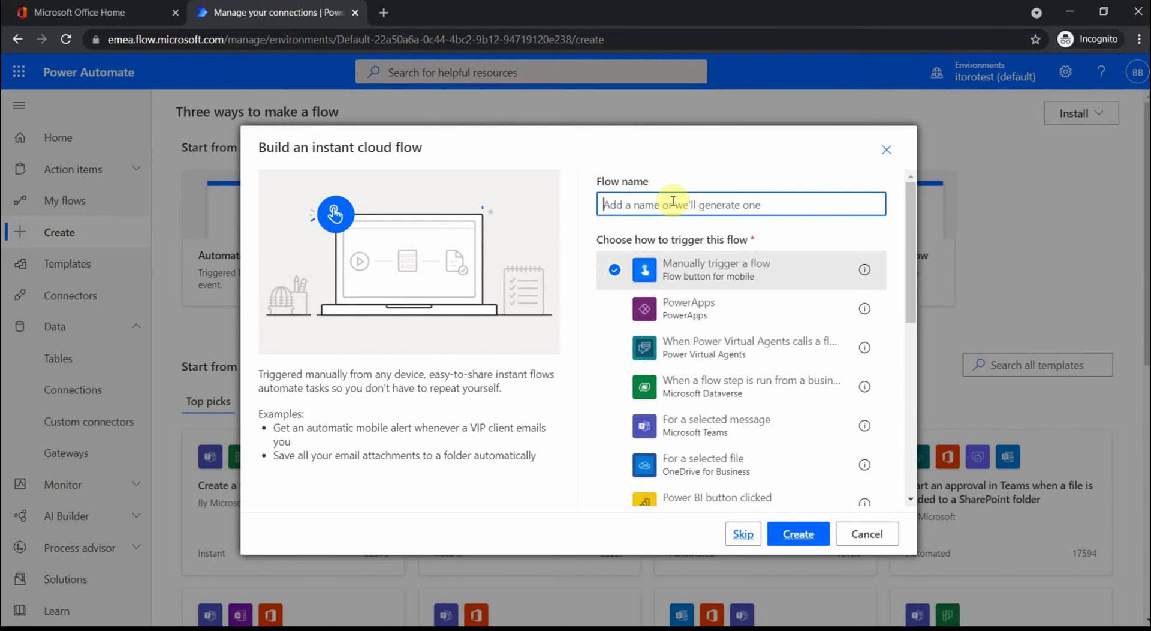
text(testkvm)
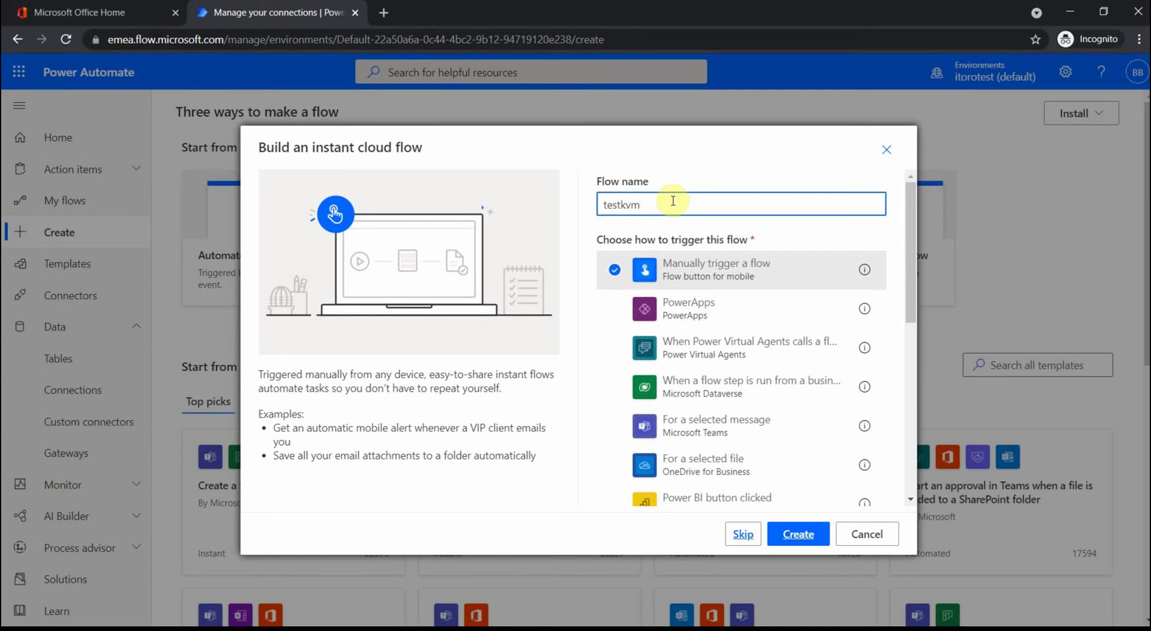
click(817, 533)
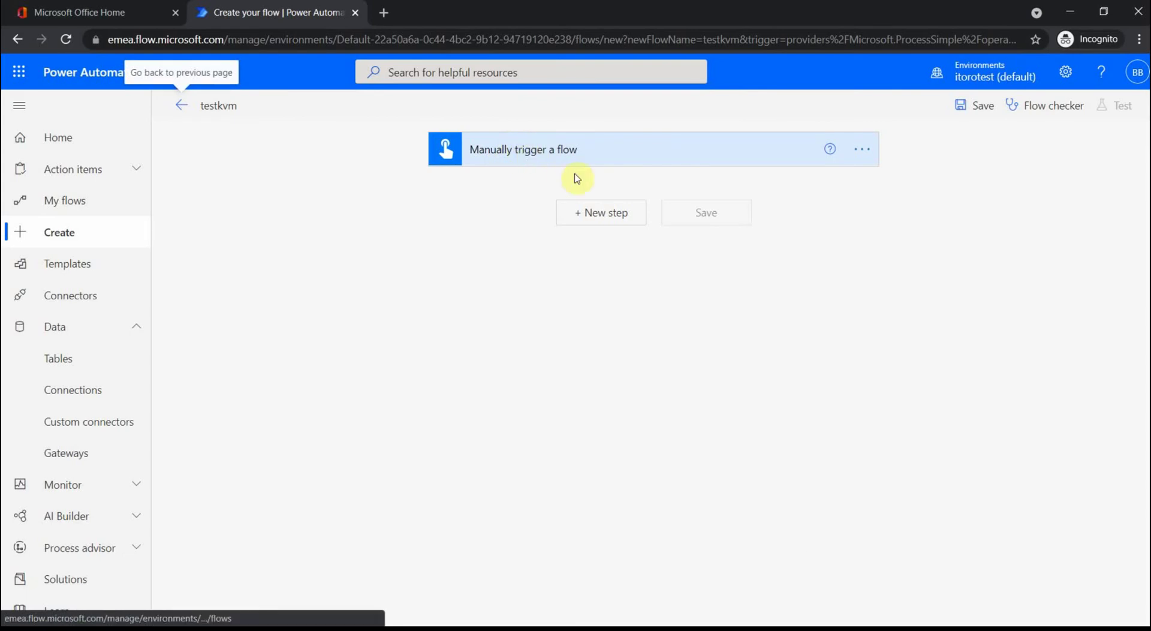
Step: Add the Azure Key Vault "List keys" action as a new step after the manual trigger
click(600, 214)
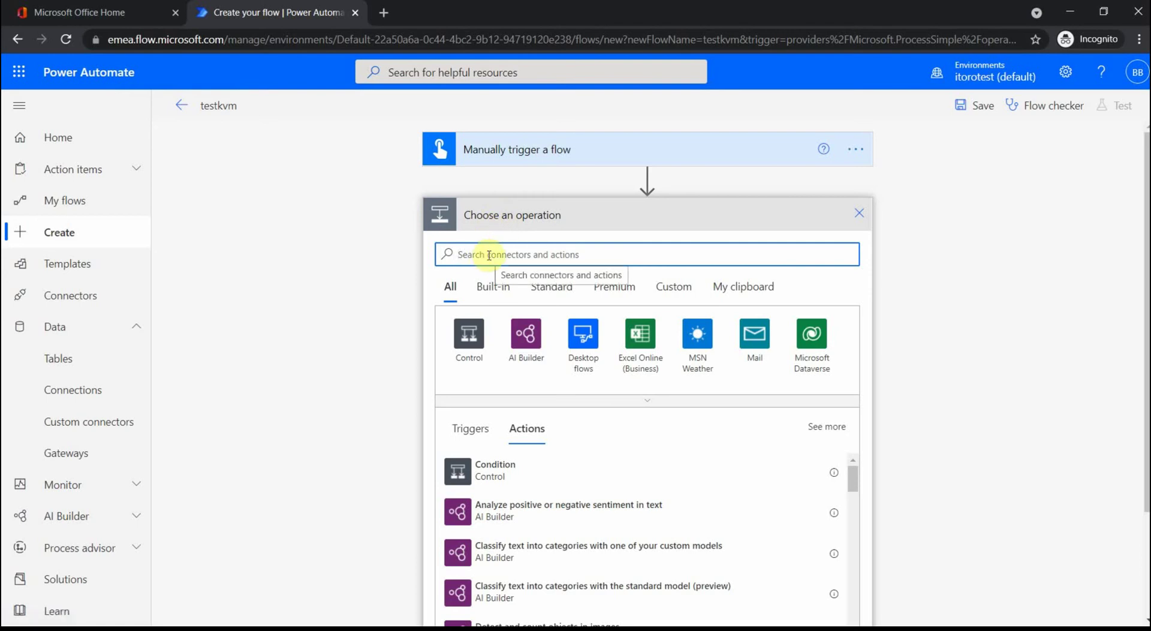
text(key va)
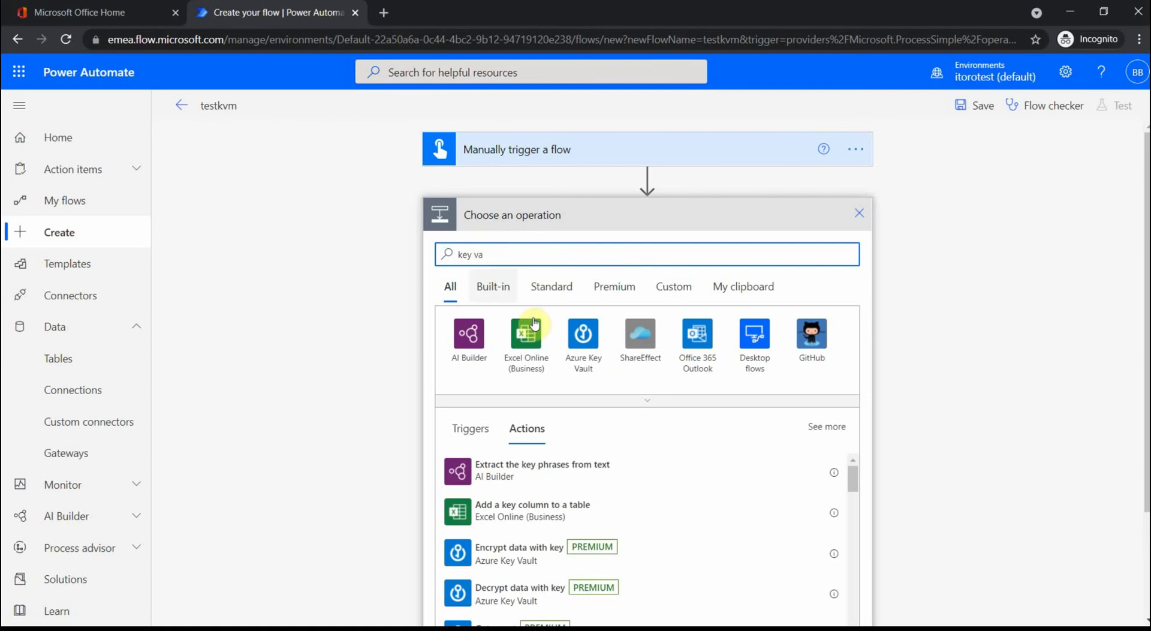
click(583, 333)
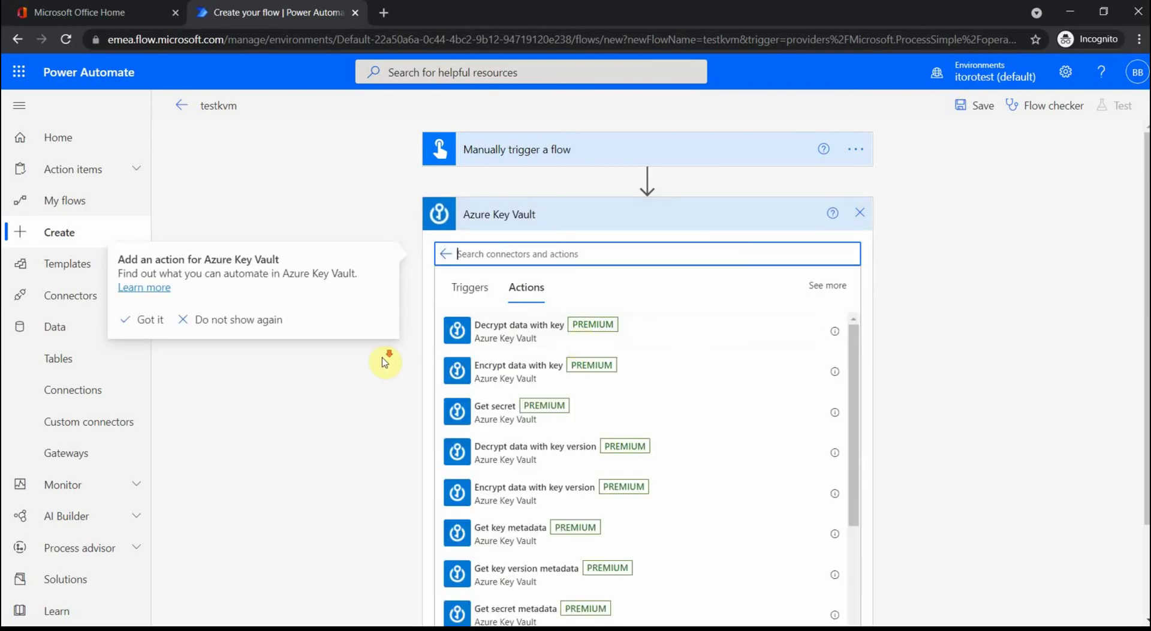
scroll(384, 362, down, 2)
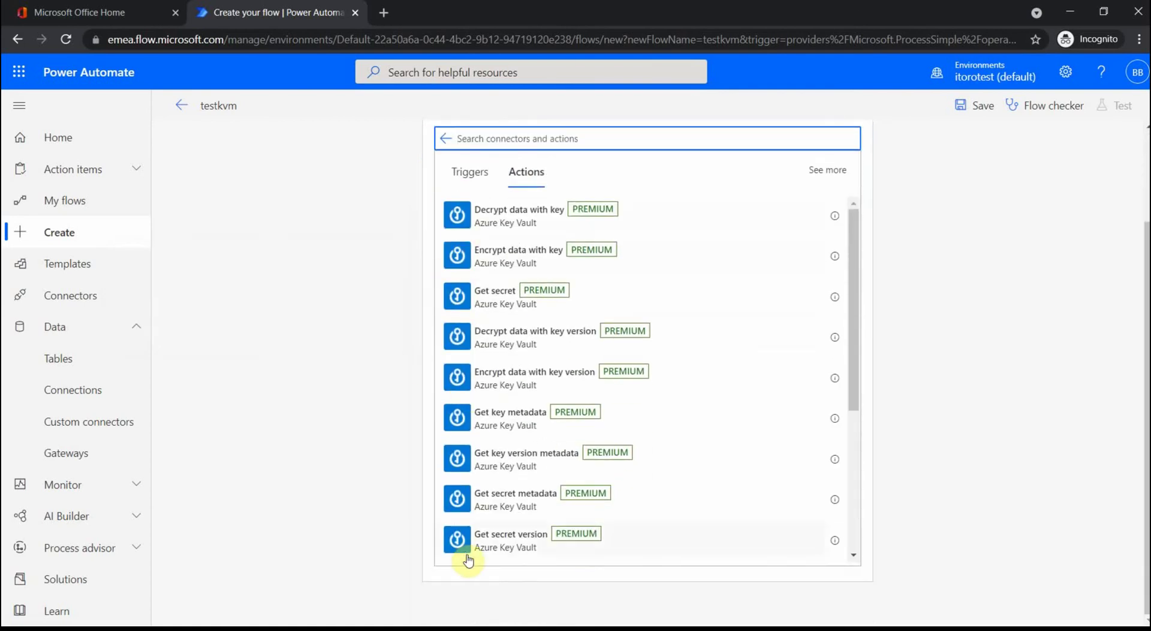
scroll(677, 491, down, 4)
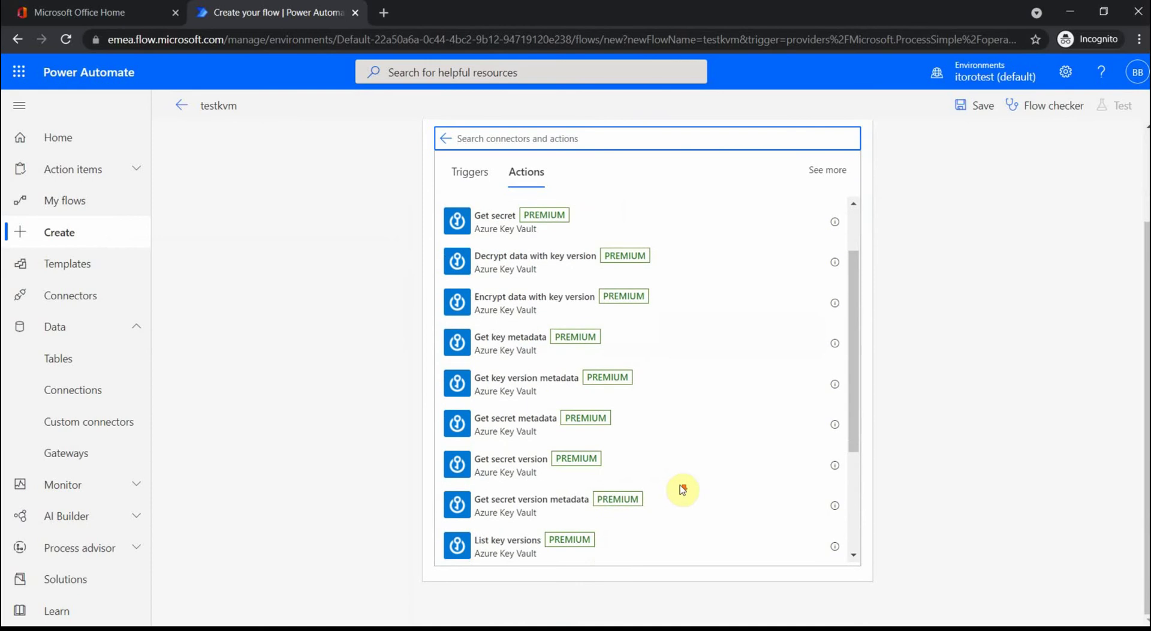
scroll(684, 491, up, 1)
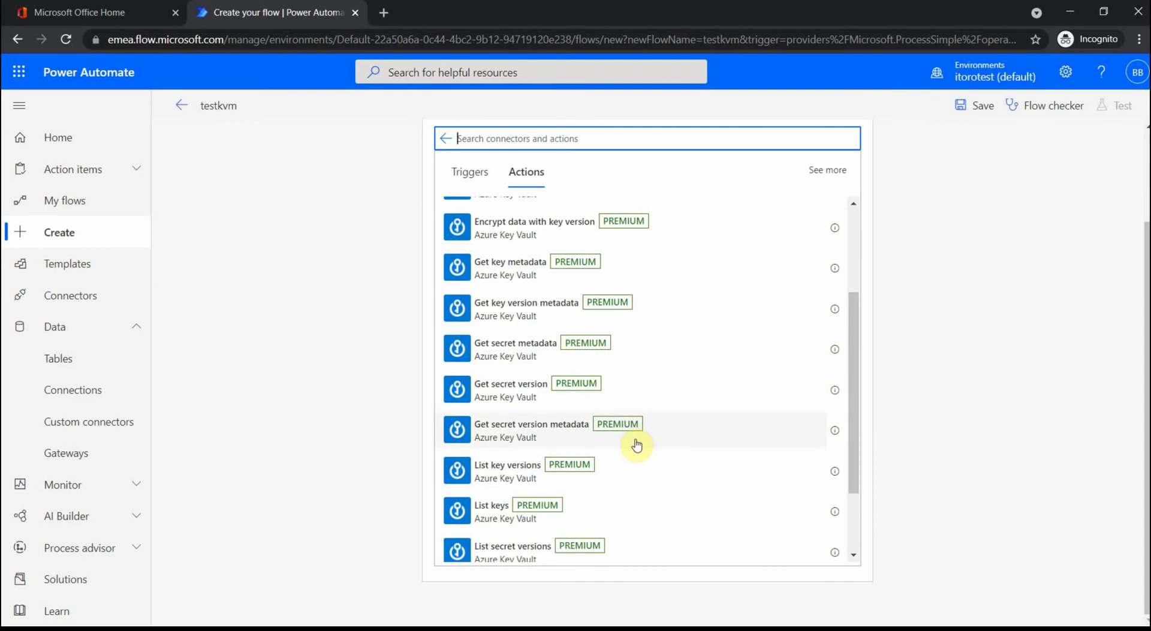
scroll(636, 448, down, 1)
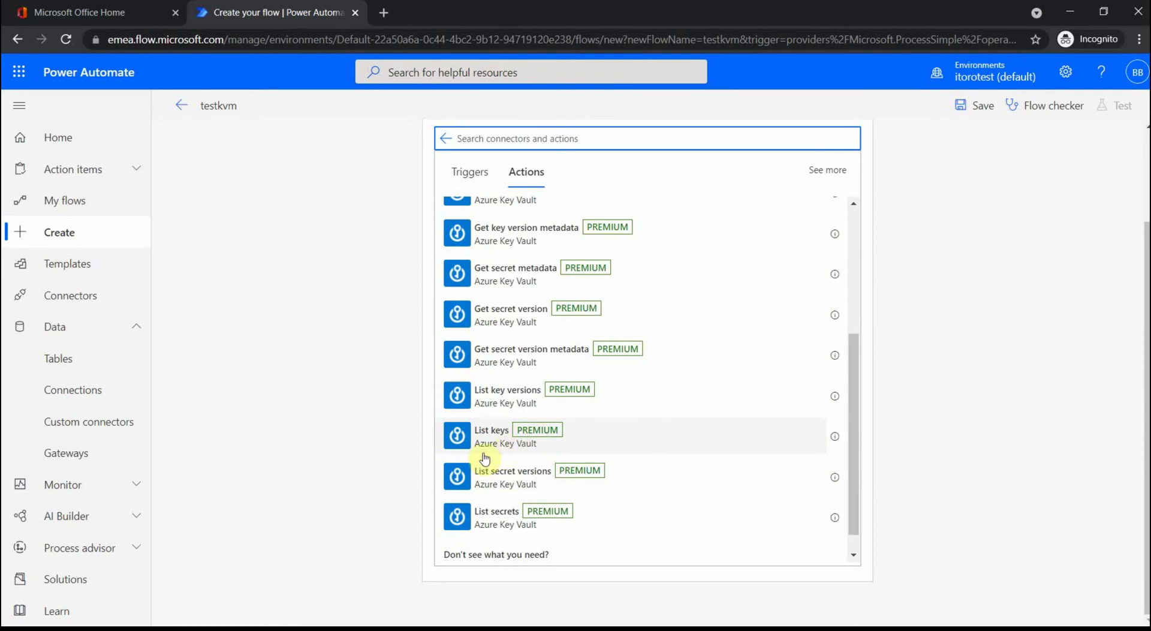
click(501, 445)
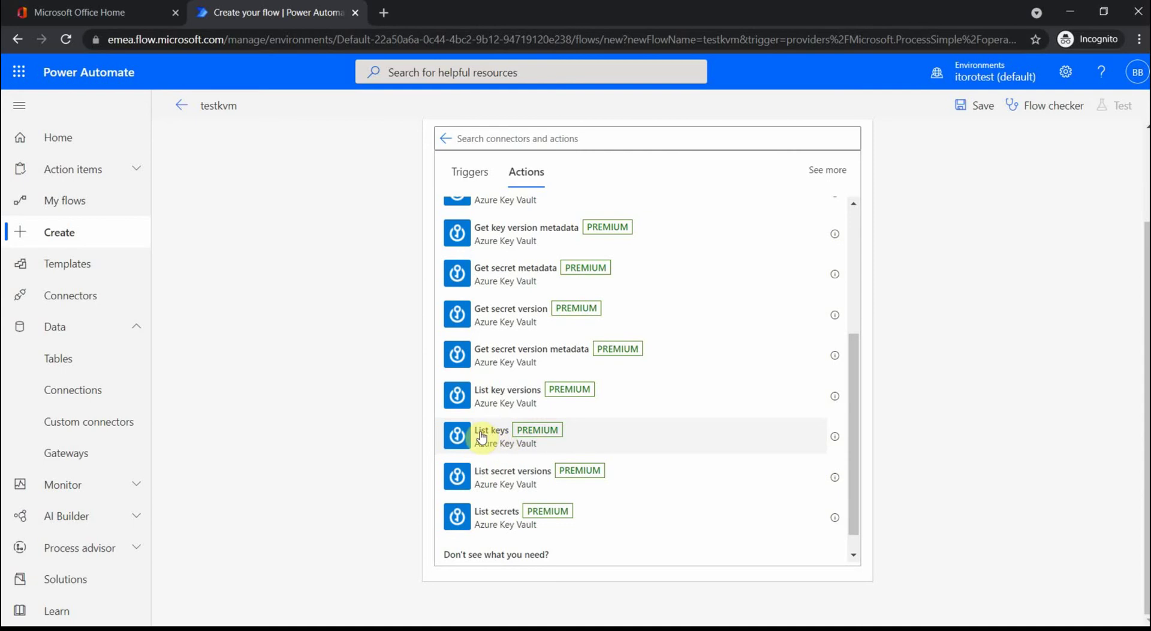
scroll(551, 432, up, 5)
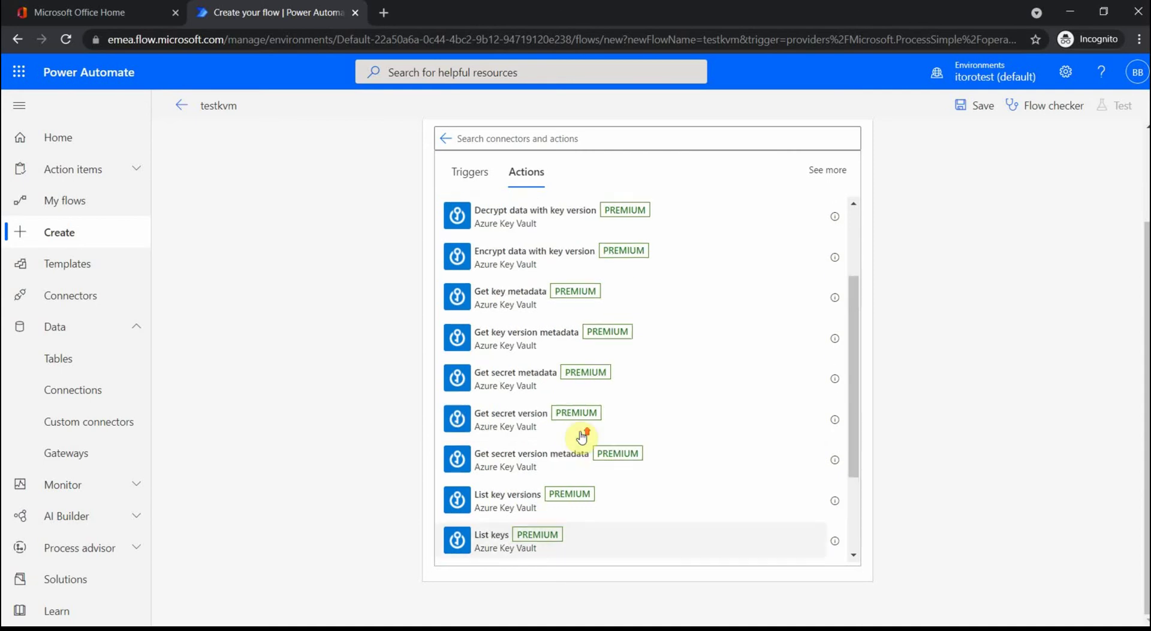
scroll(840, 396, up, 2)
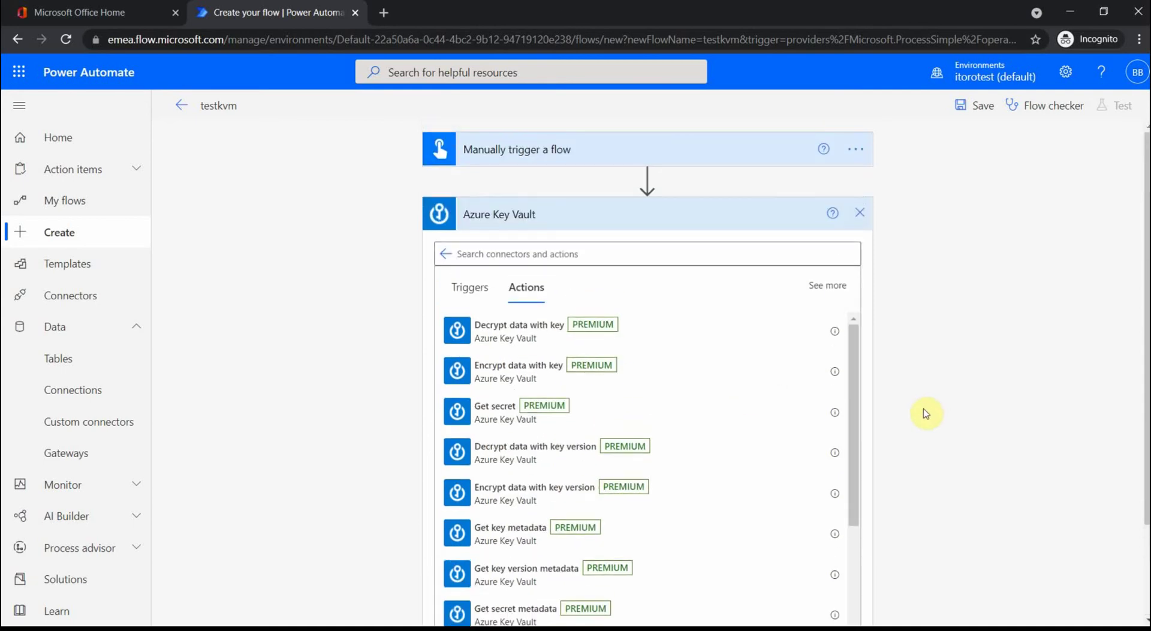
click(920, 418)
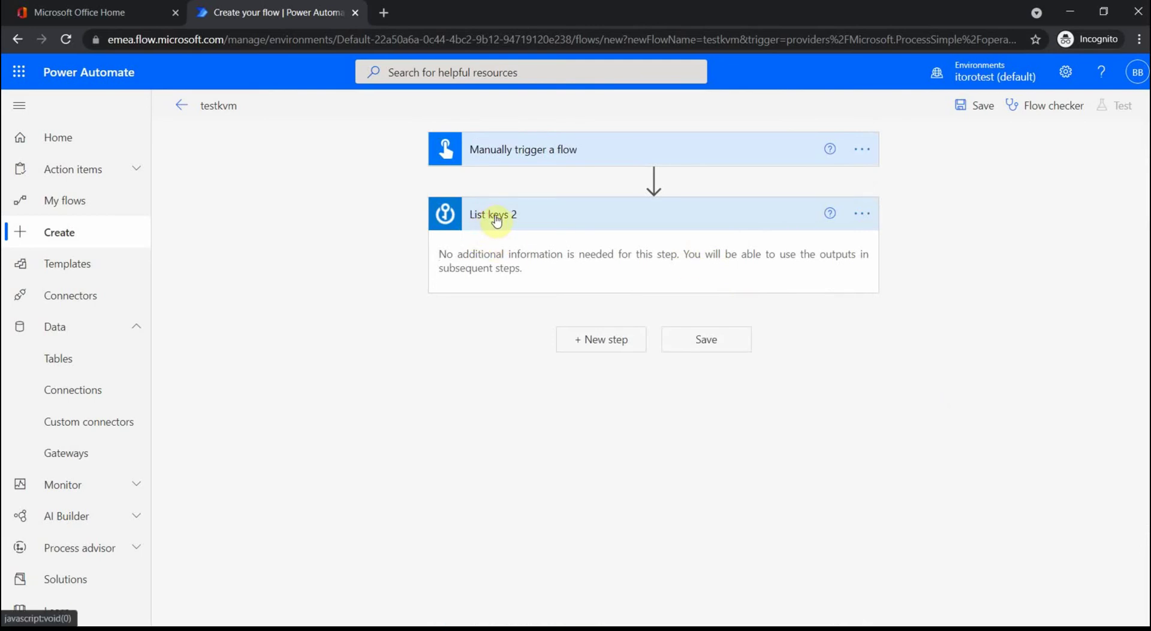
Step: Start a new connection for the List keys action, entering the vault name flowvault copied from the Azure portal
click(861, 217)
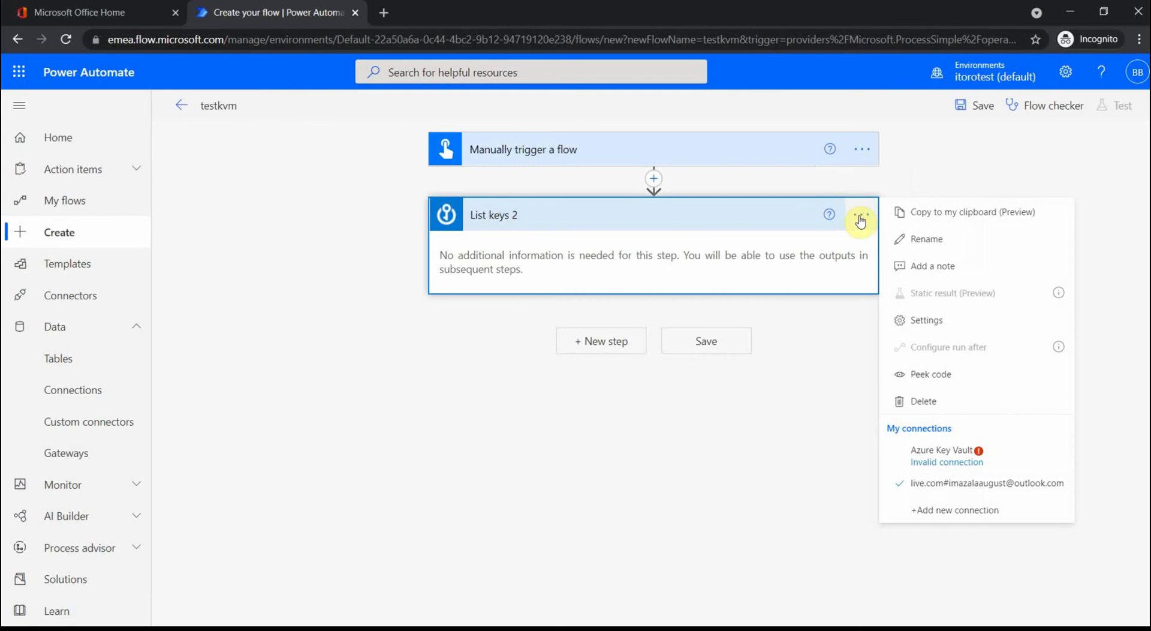
click(922, 511)
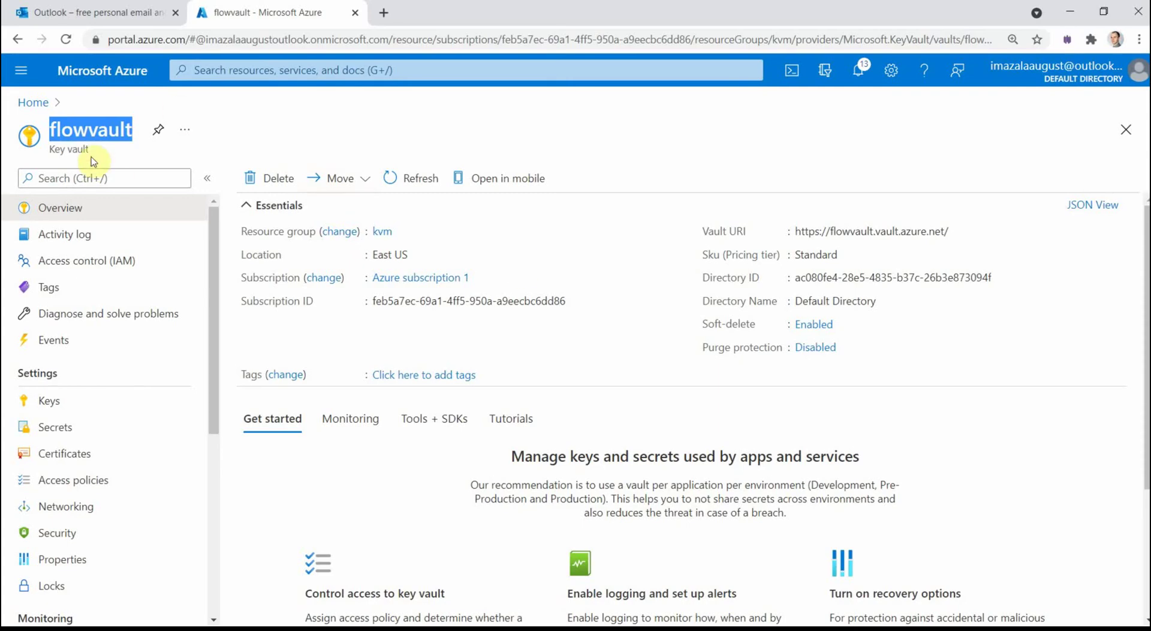
double_click(99, 131)
right_click(103, 133)
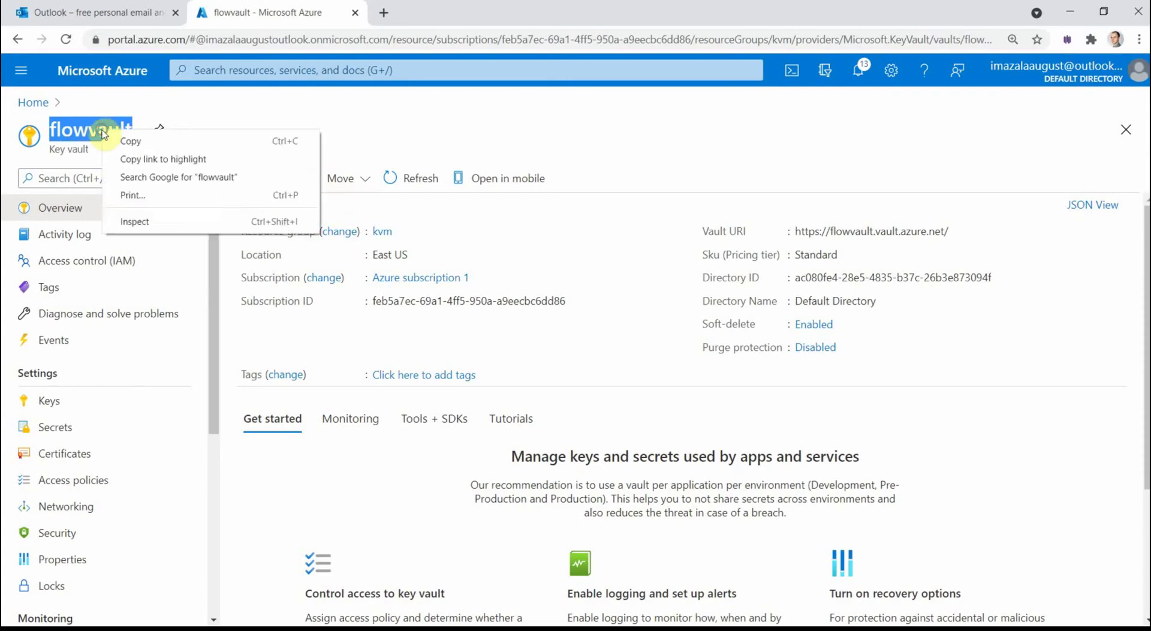
click(114, 140)
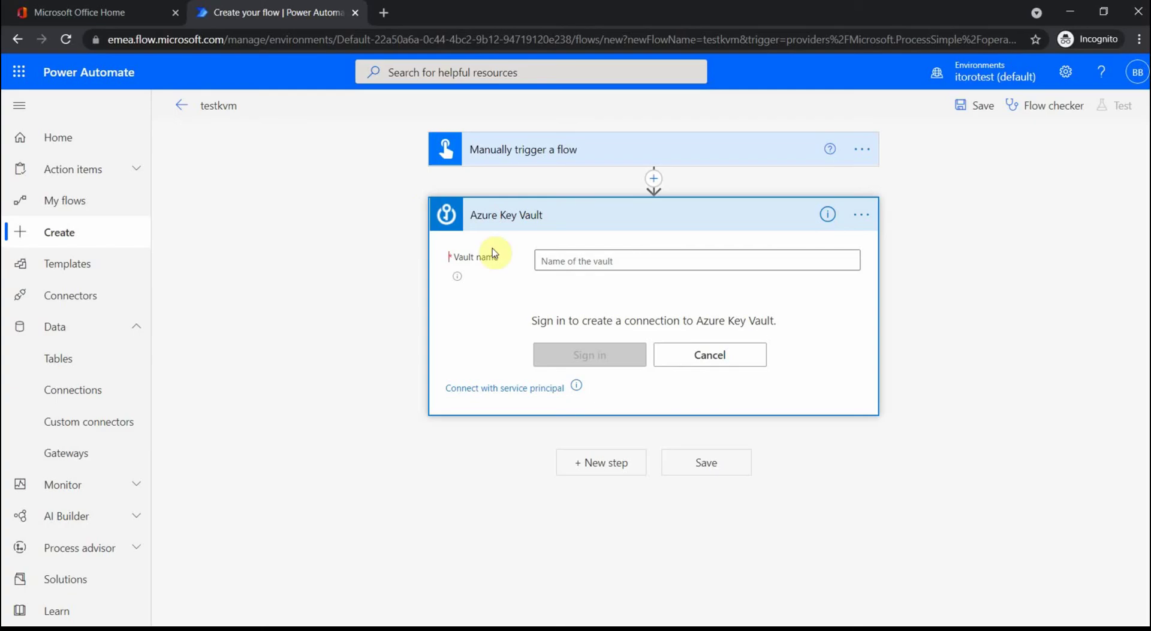
click(593, 260)
key(ctrl+v)
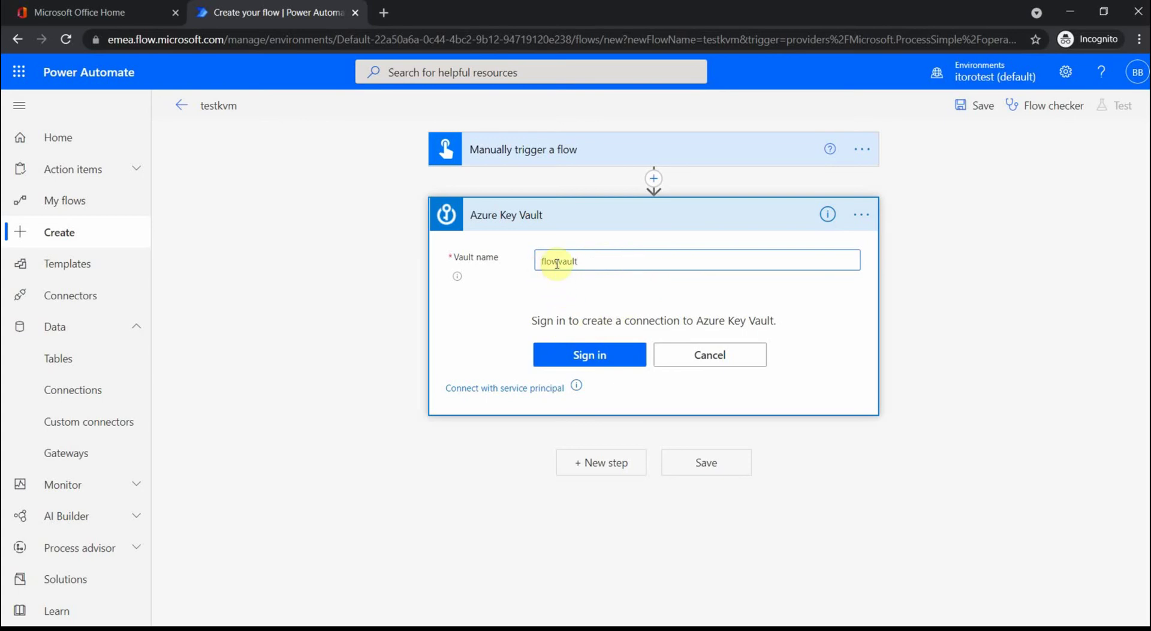
Step: Sign in with the personal Outlook account to create the Azure Key Vault connection, and check the action's selected connection
click(587, 358)
click(597, 359)
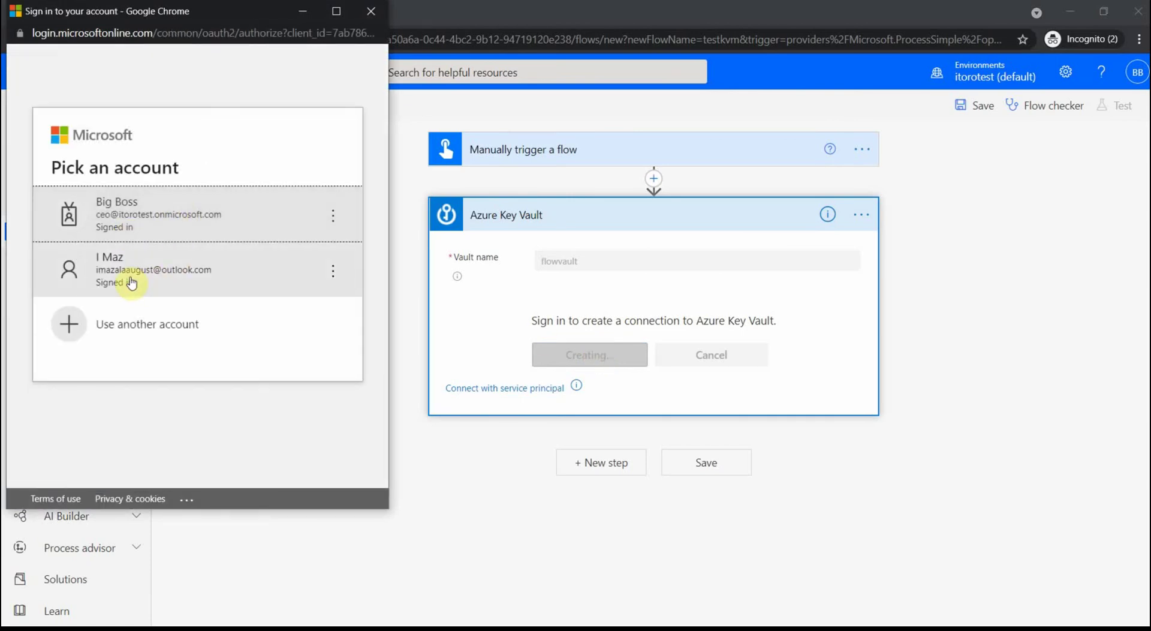
click(114, 273)
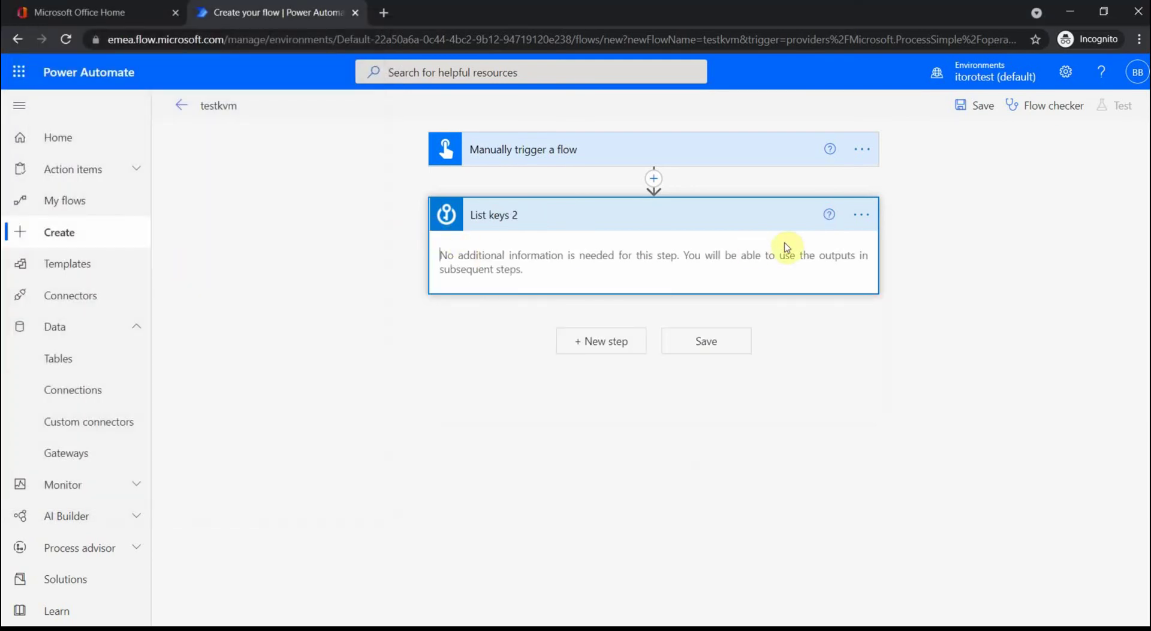
click(861, 214)
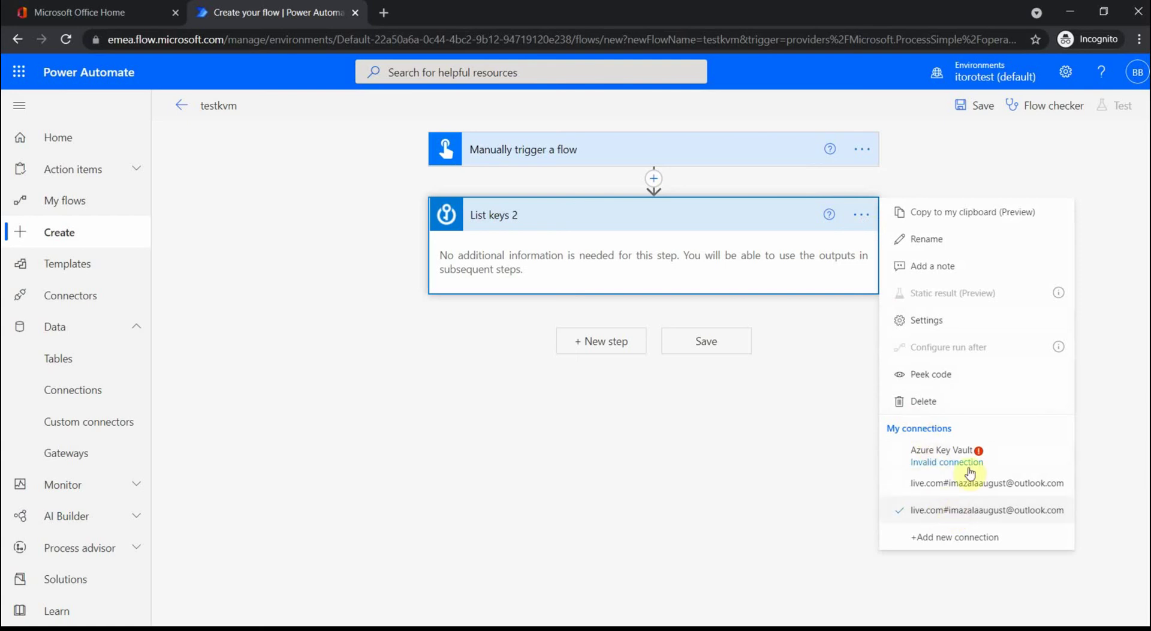
Step: Save the testkvm flow and review its errors and warnings in the Flow checker
click(976, 107)
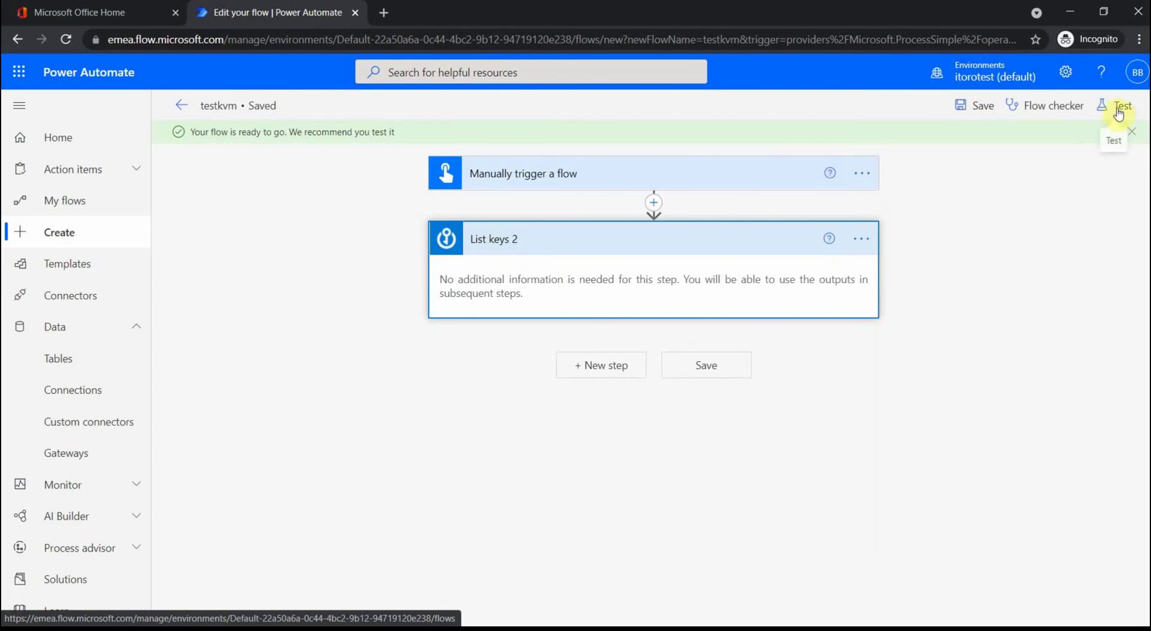
click(1058, 108)
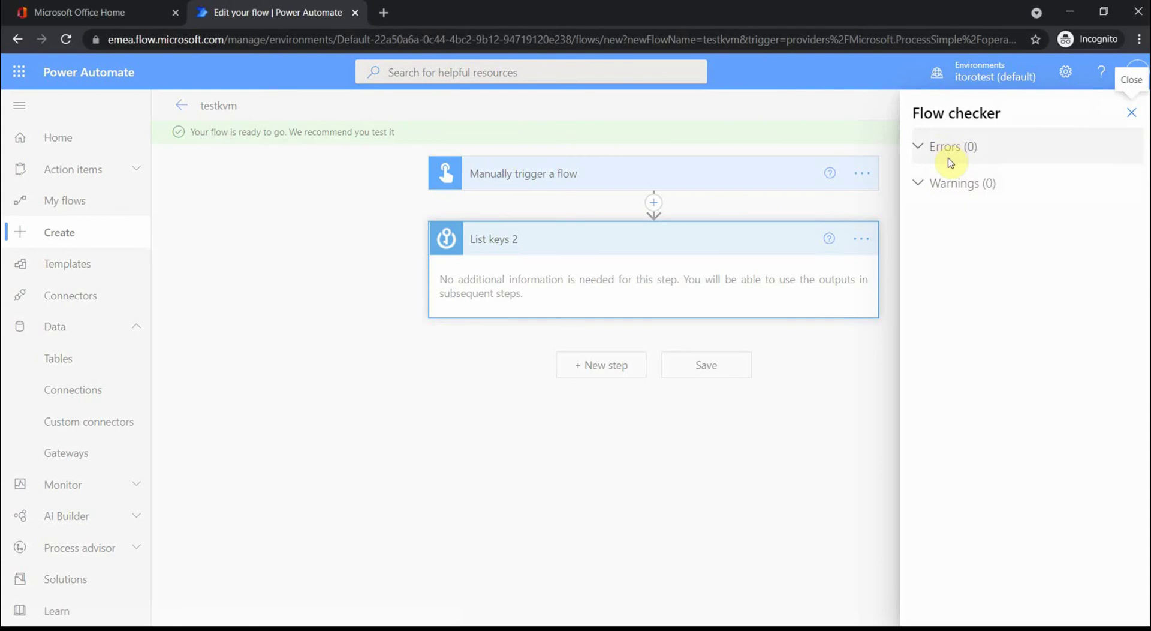
click(1131, 113)
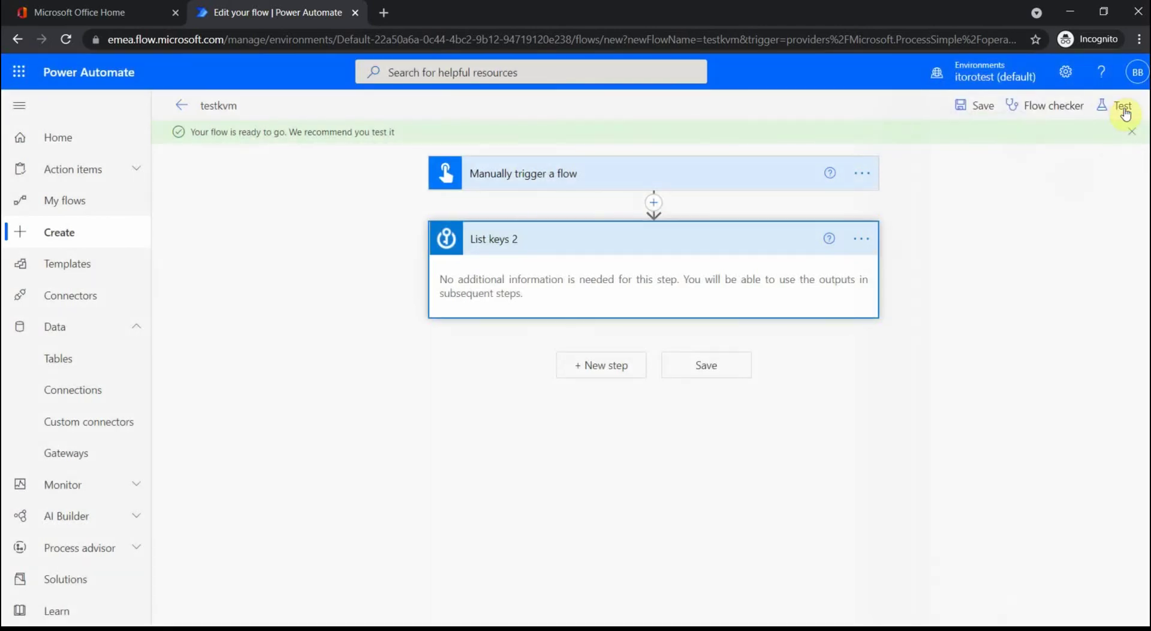
Step: Test the flow manually, checking the Azure Key Vault connection it uses before running it
click(1123, 108)
click(919, 141)
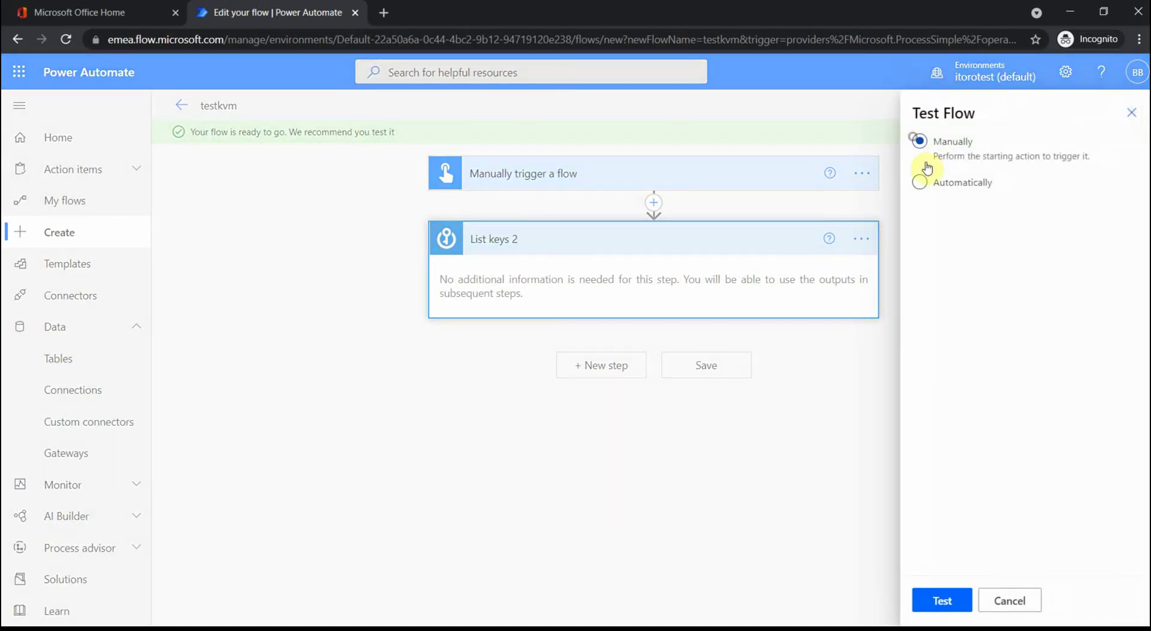
click(944, 600)
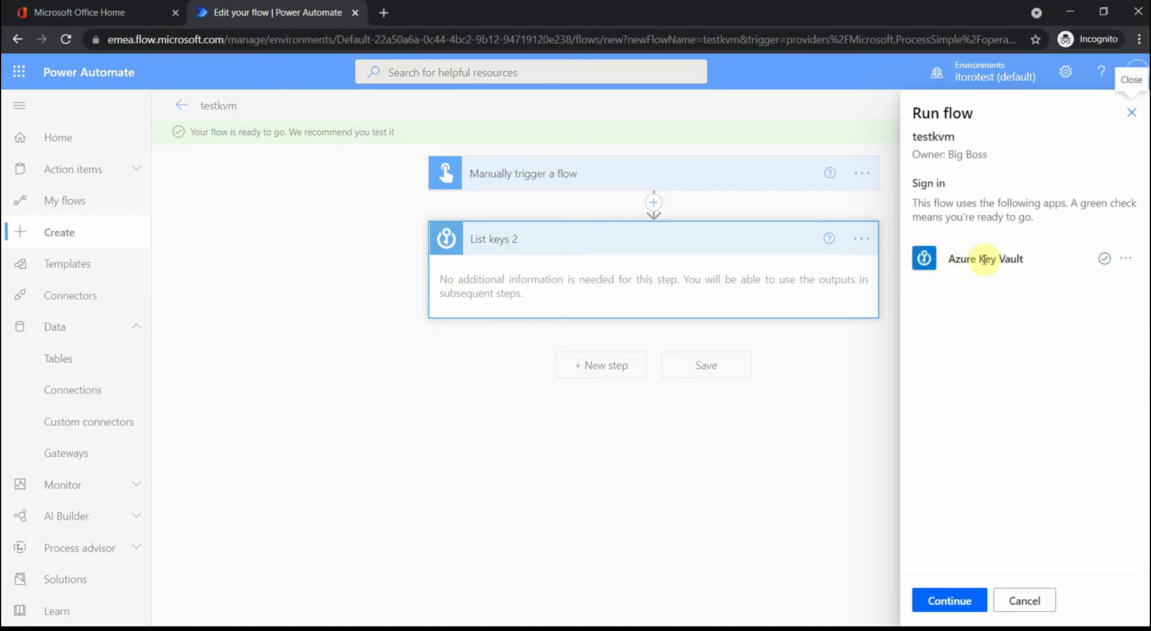
click(1127, 259)
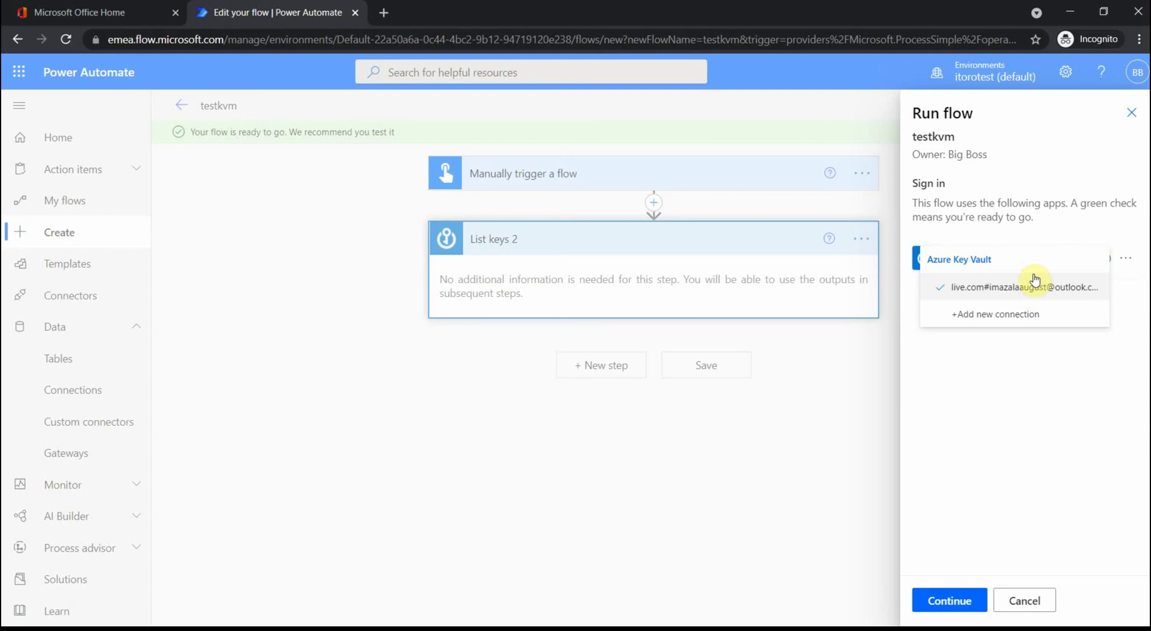
click(980, 432)
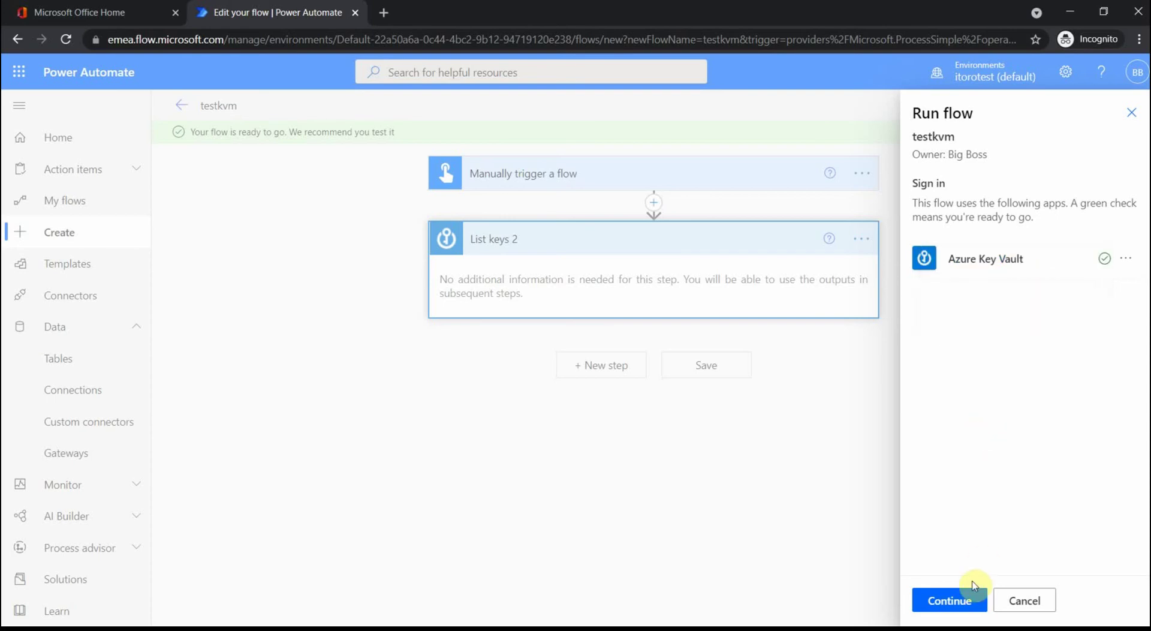
click(959, 598)
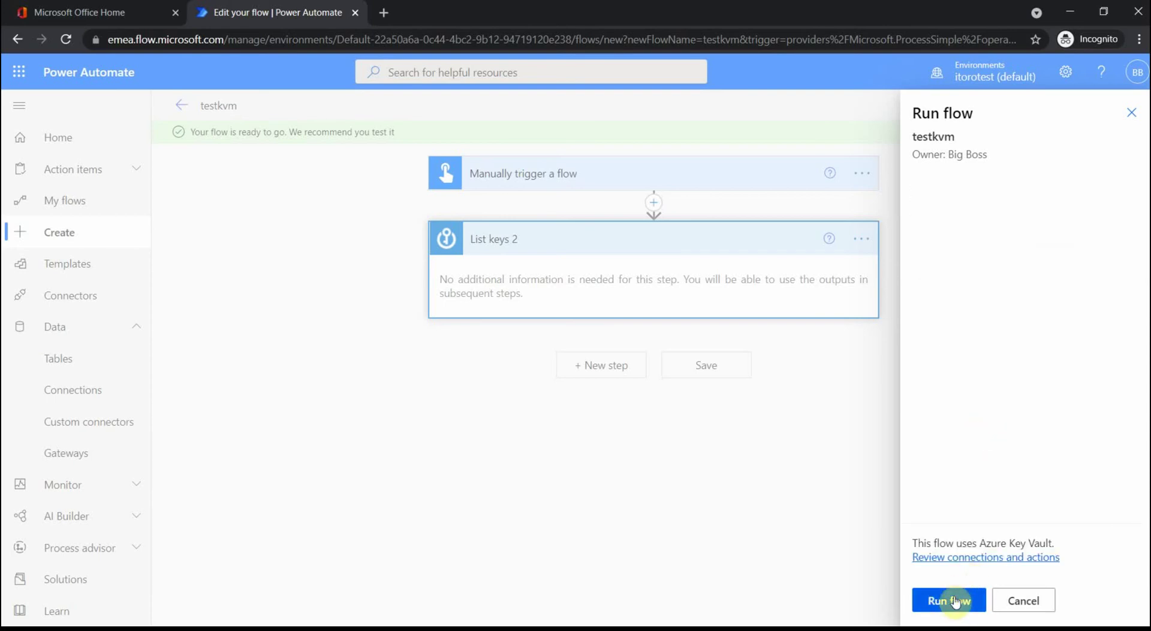
click(954, 599)
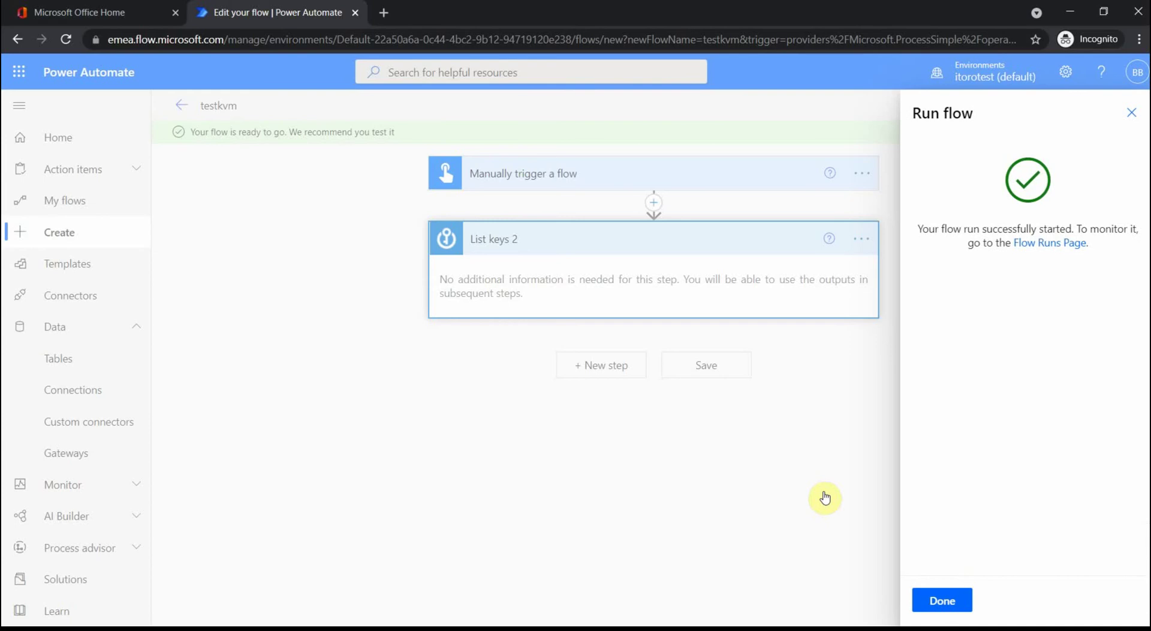
click(942, 599)
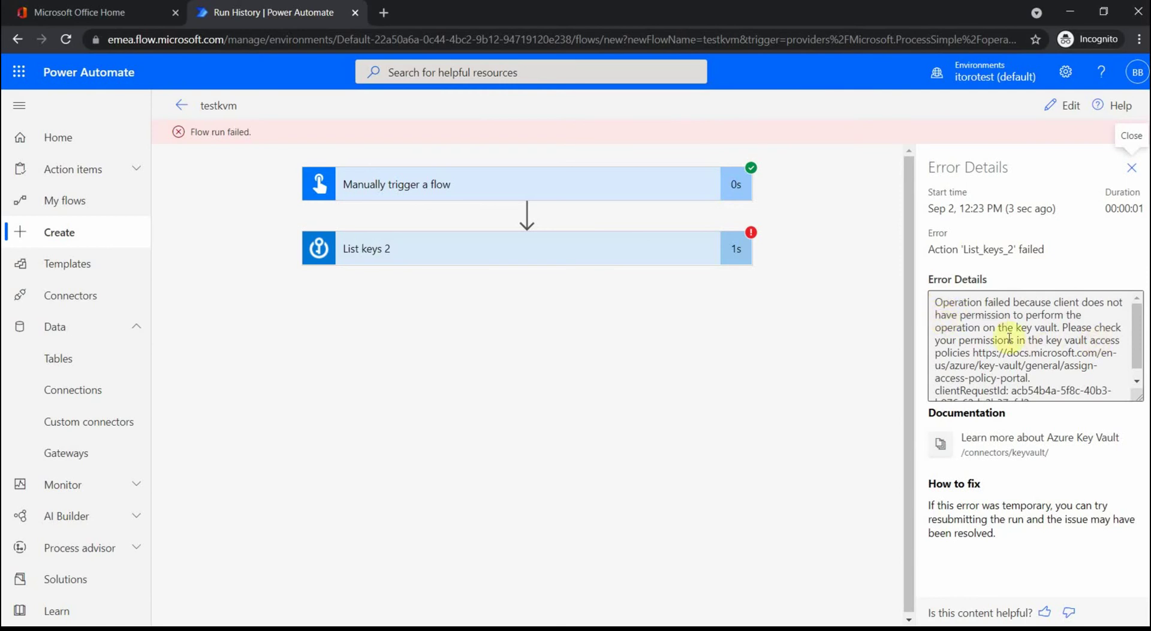
Step: Examine the List keys action's run outputs, including the body's status and error message, the headers and the connection used
click(663, 253)
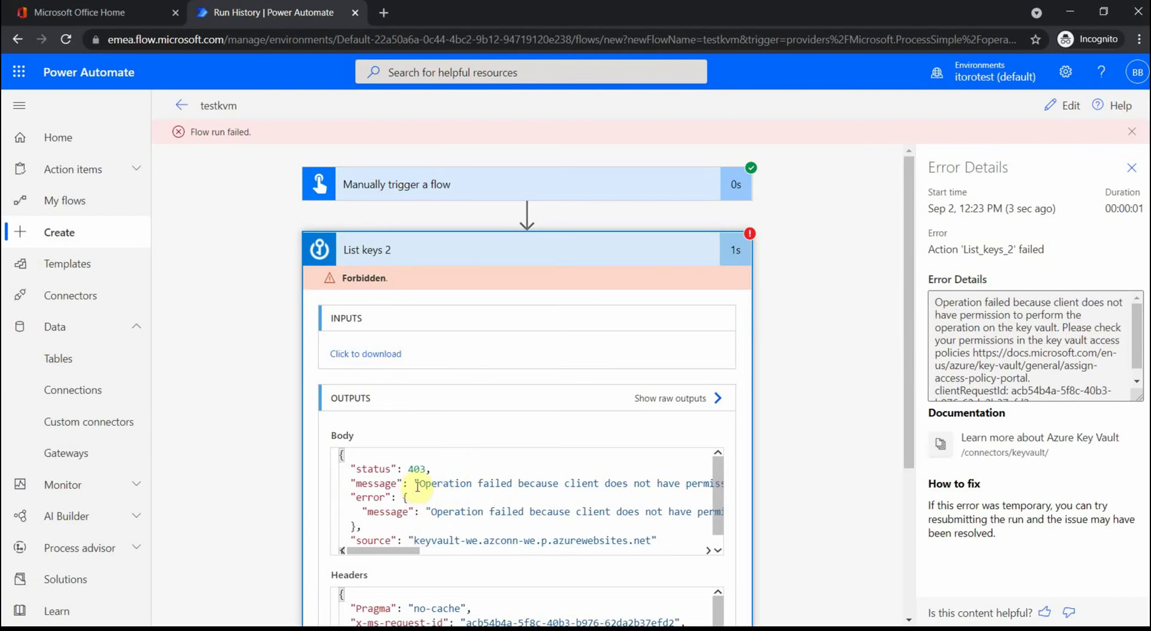
drag(421, 485, 608, 484)
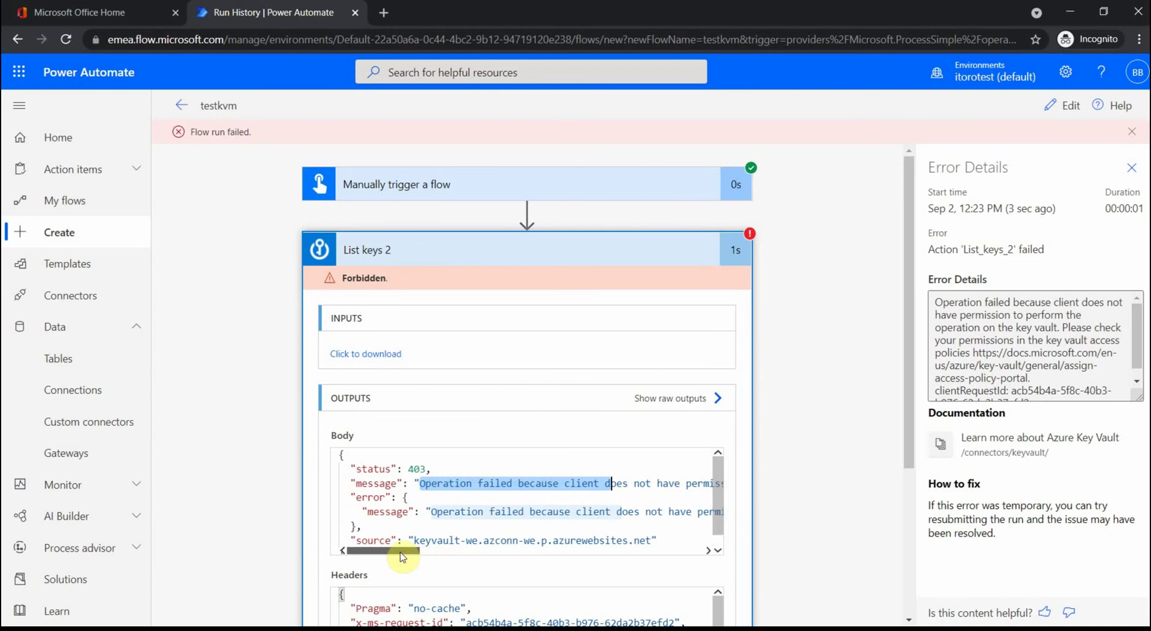
drag(408, 469, 420, 468)
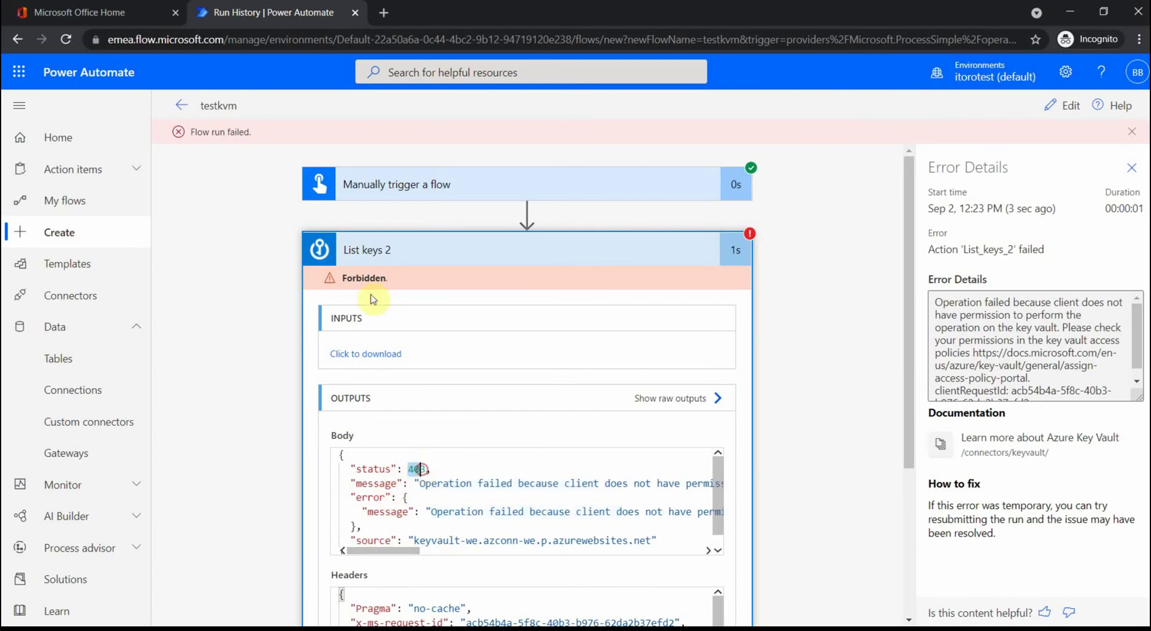
click(394, 549)
drag(409, 554, 519, 547)
scroll(515, 542, down, 4)
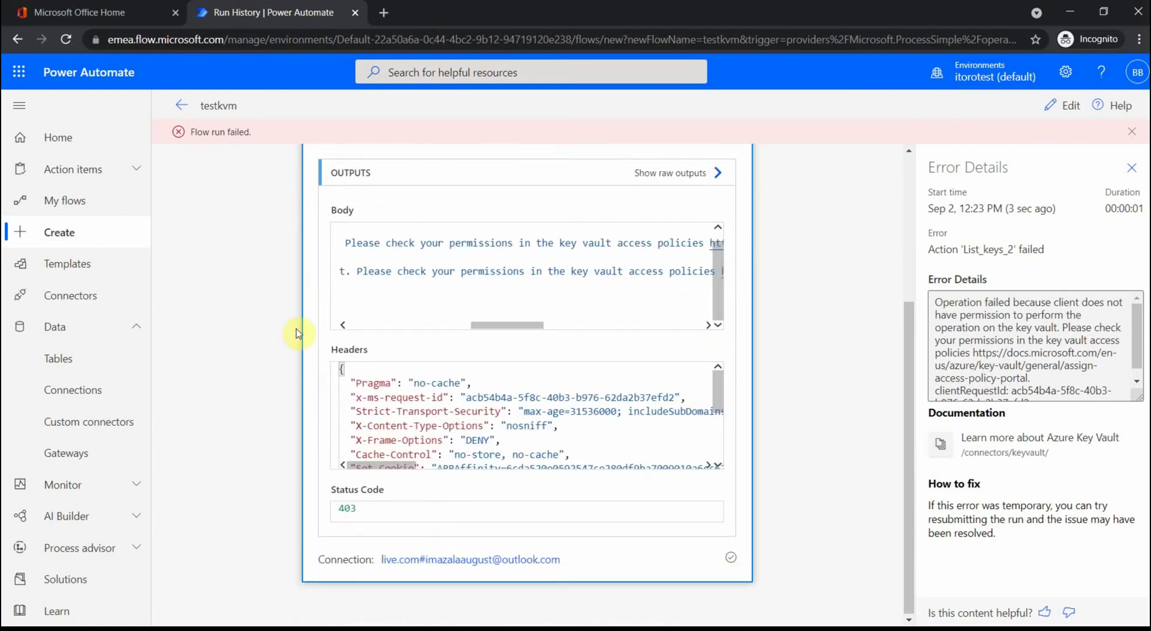
Step: Switch to the Azure portal to review flowvault's current access policies, and return to Power Automate
key(alt+Tab)
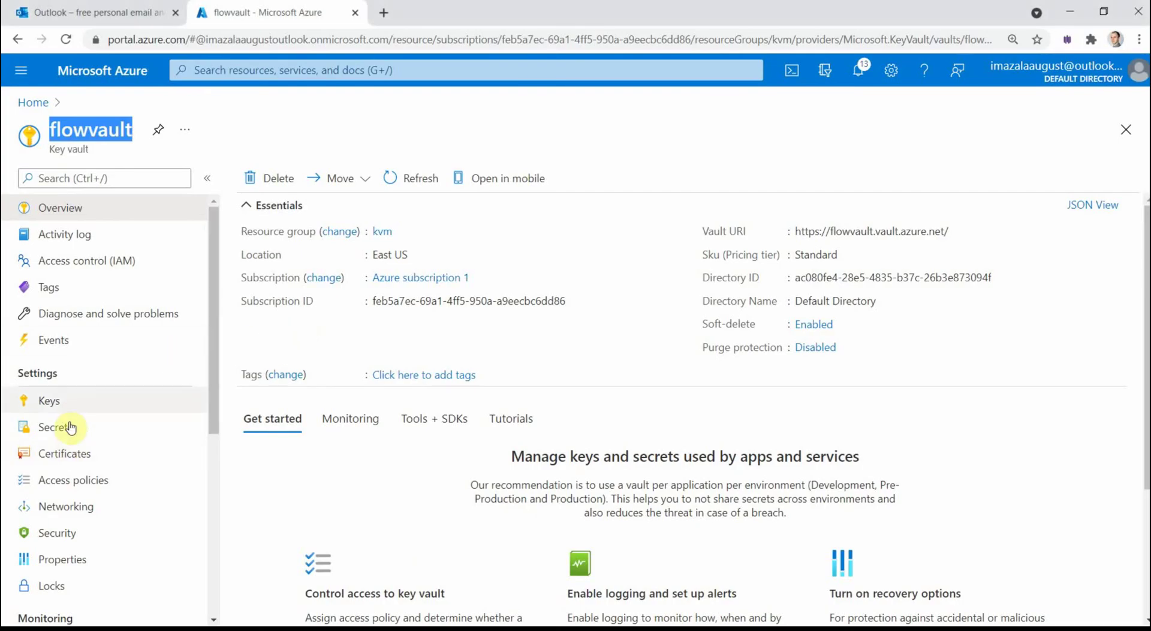
click(81, 484)
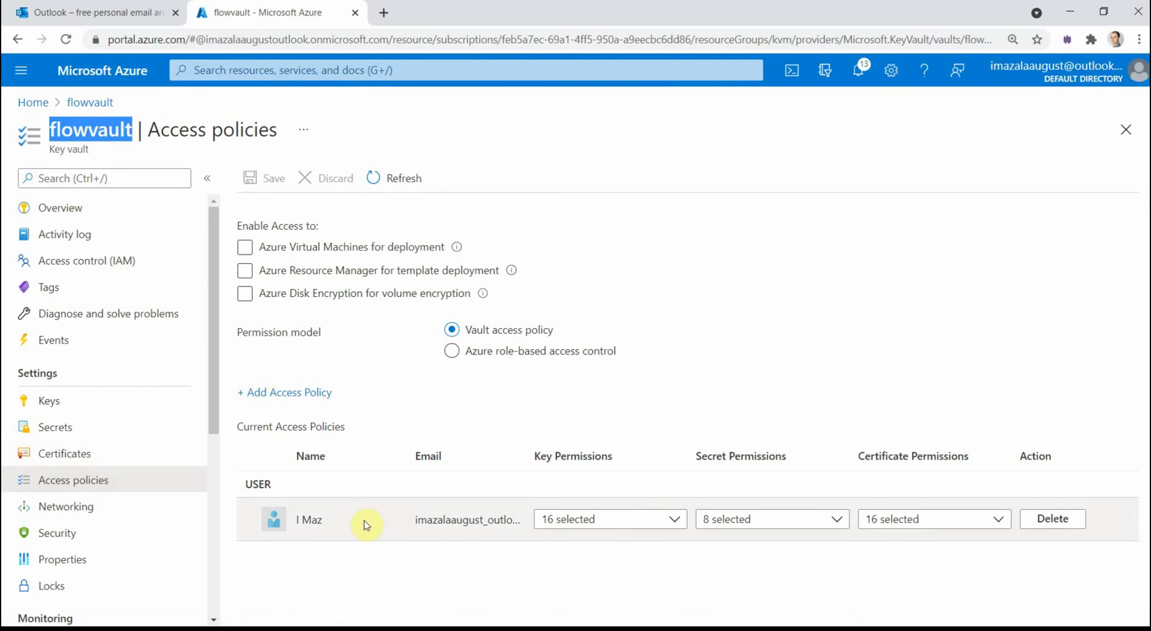
key(alt+Tab)
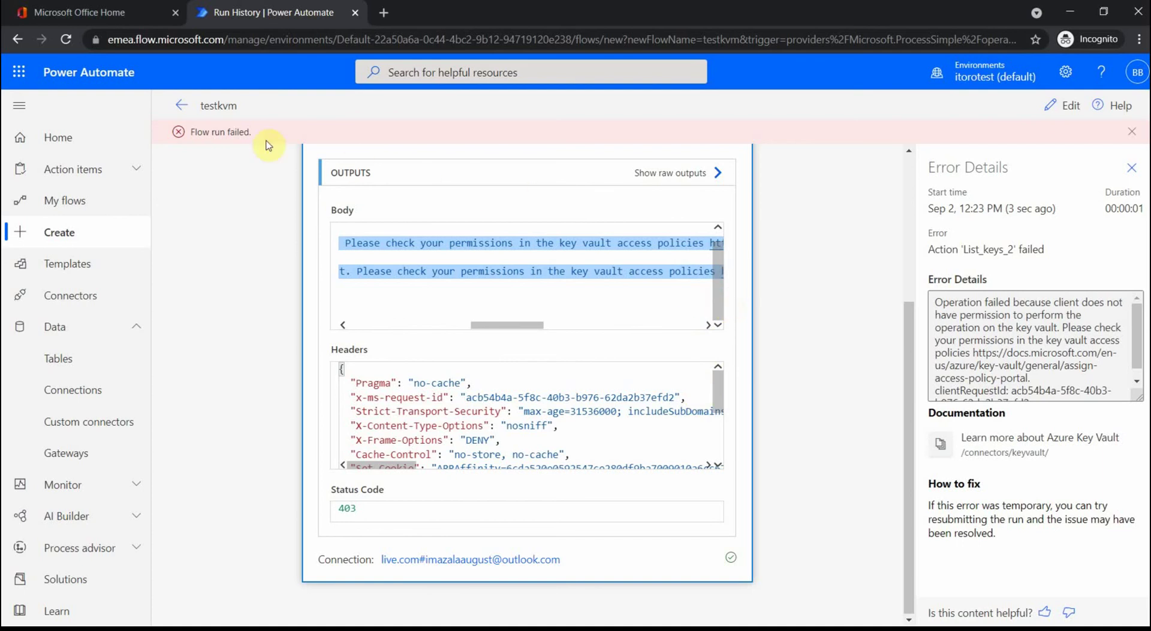
Step: Leave the run history and reopen the testkvm flow for editing from its details page
click(177, 104)
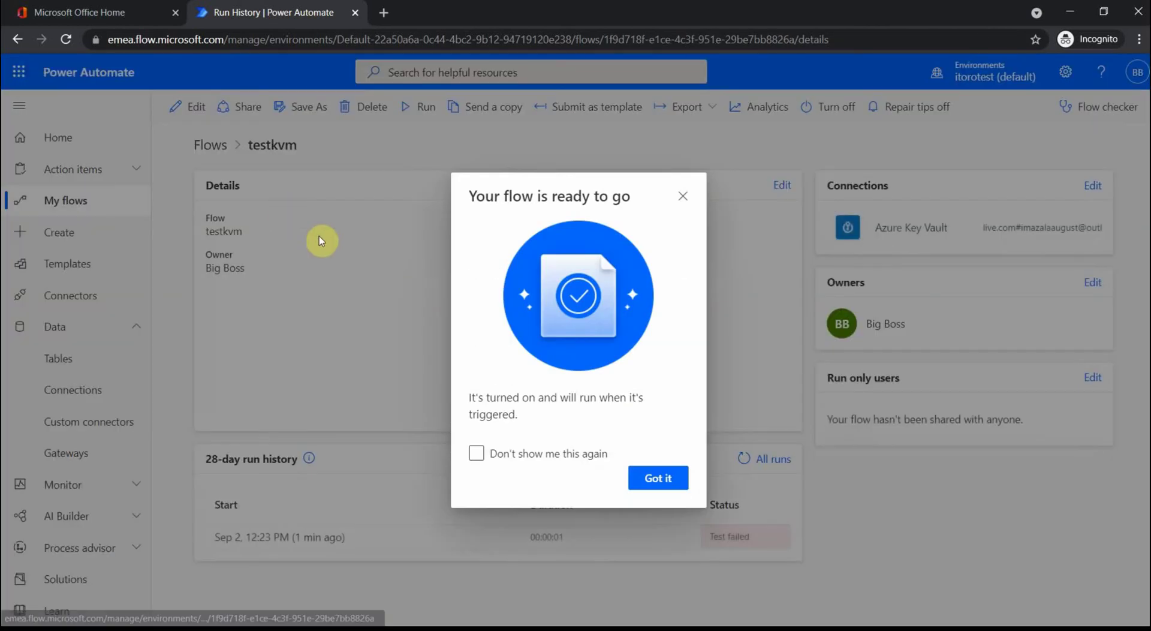
click(683, 196)
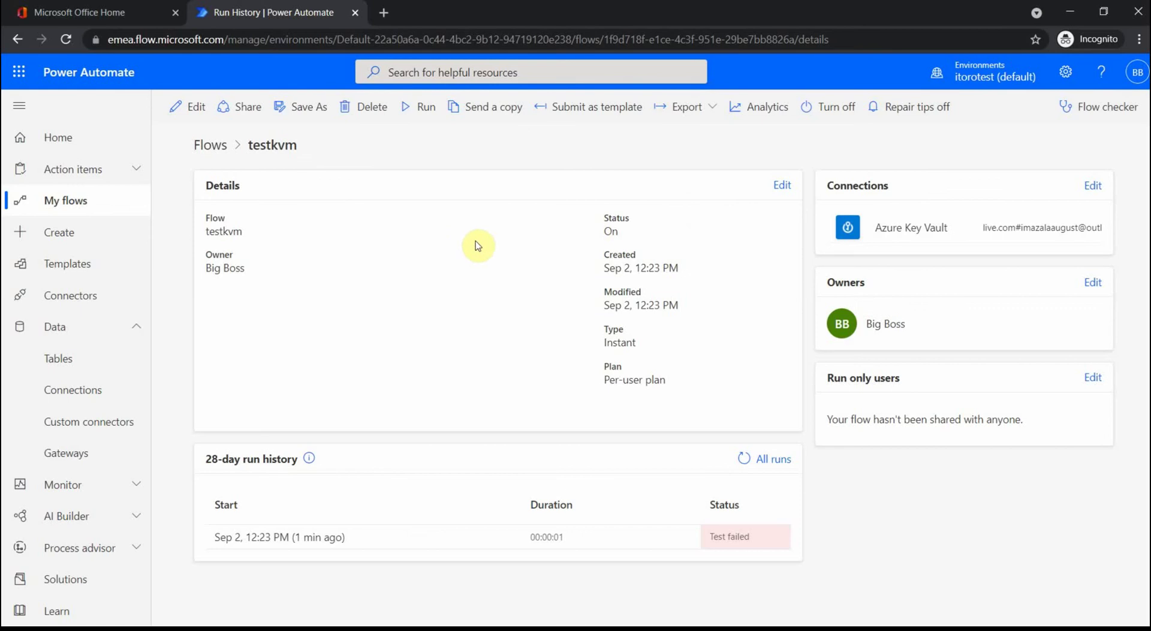
click(189, 108)
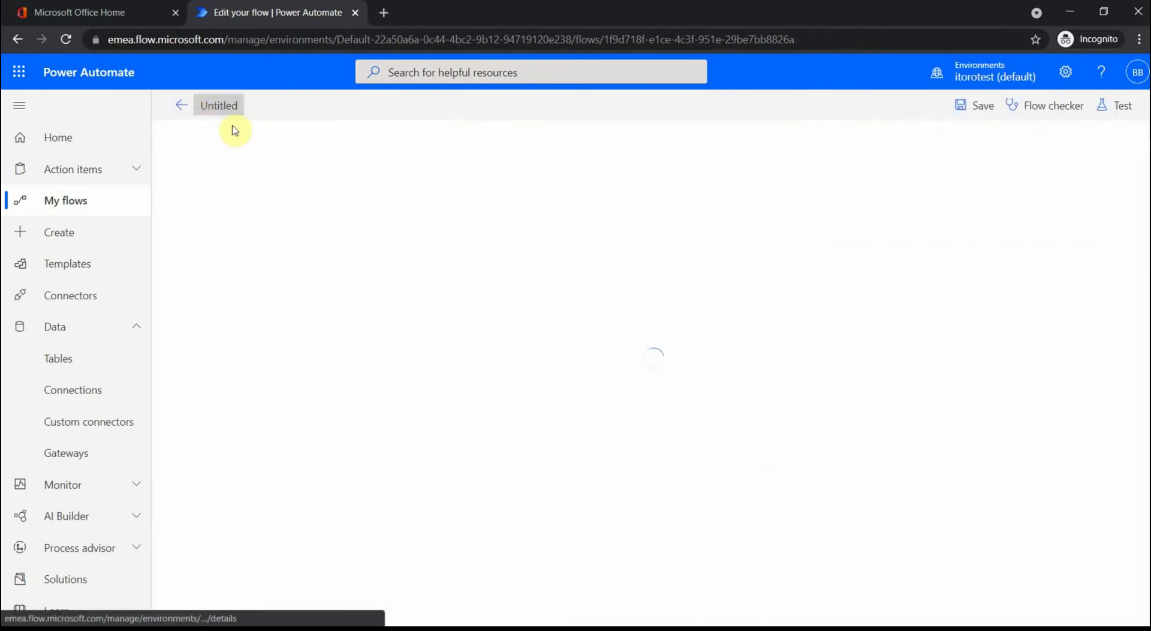
Step: Add a new service principal connection to the List keys action and name it kvm1
click(862, 214)
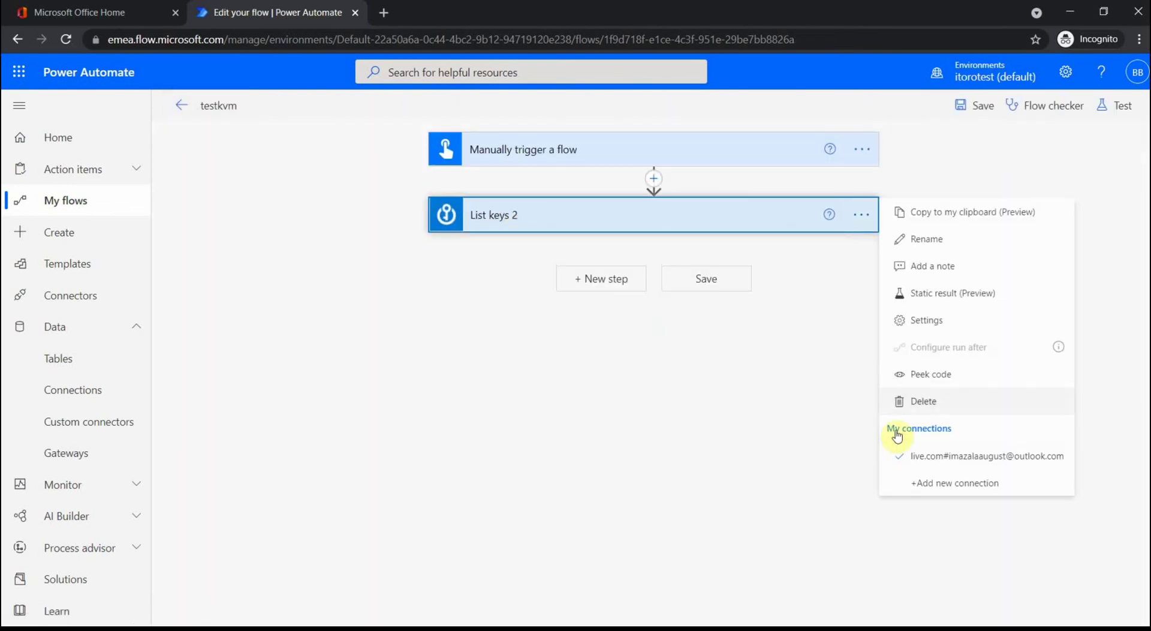
click(947, 493)
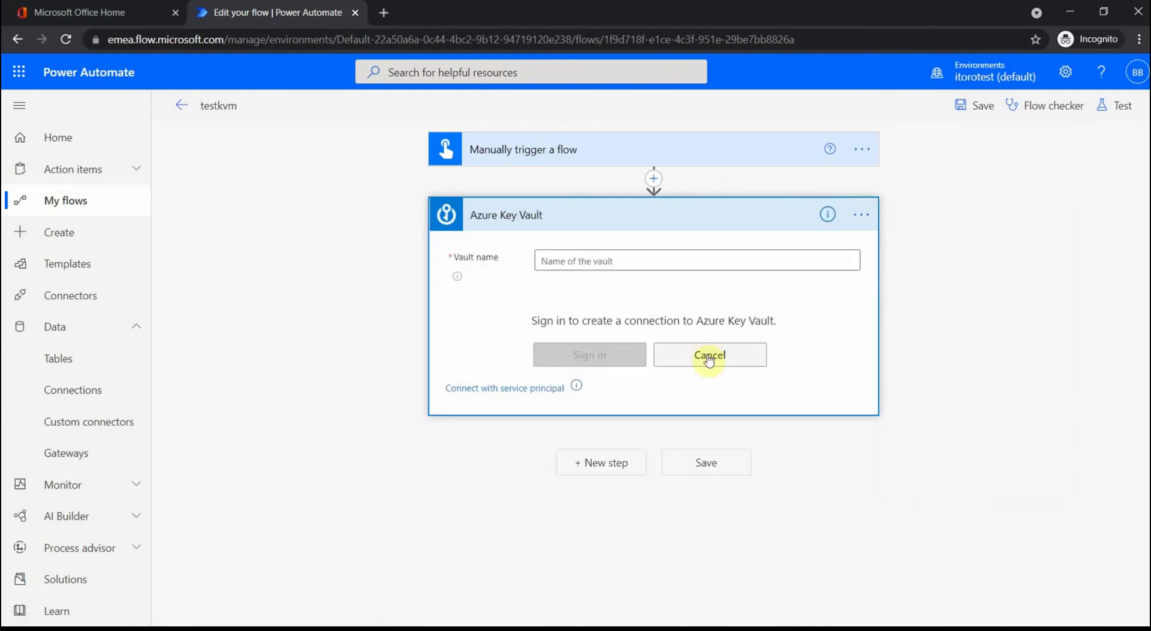
click(503, 390)
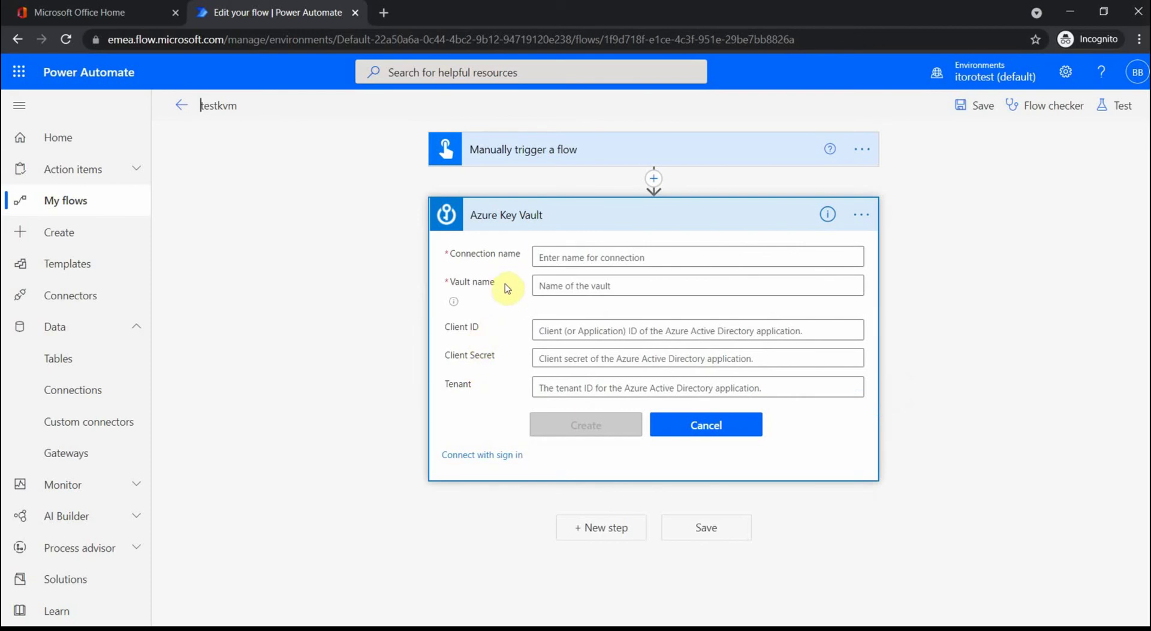
click(565, 256)
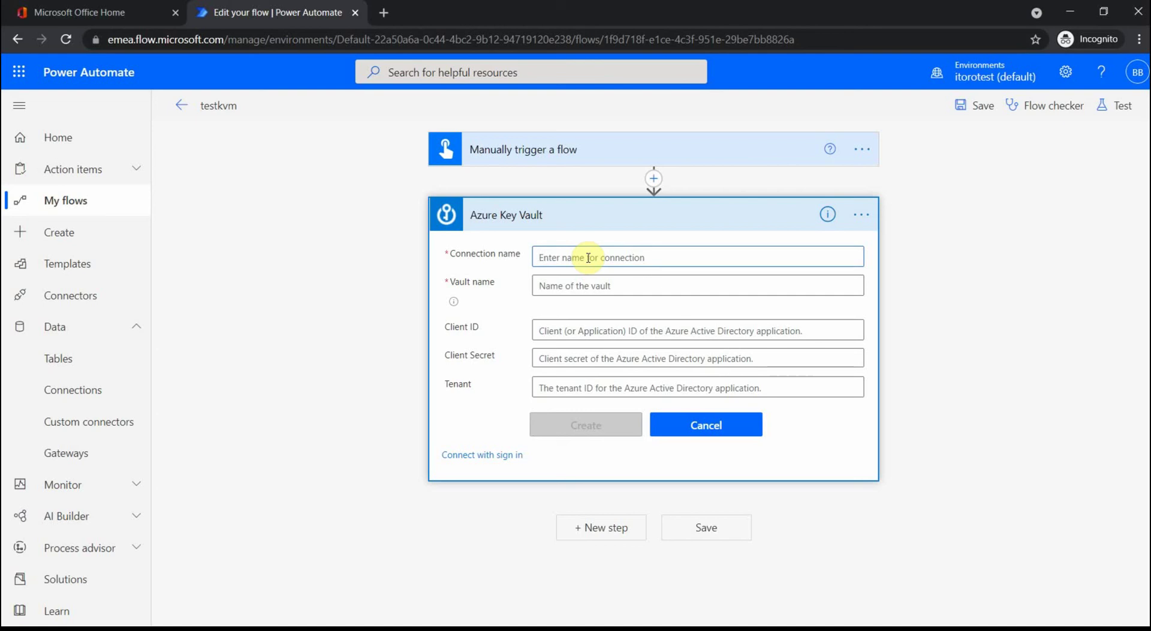
text(kvm1)
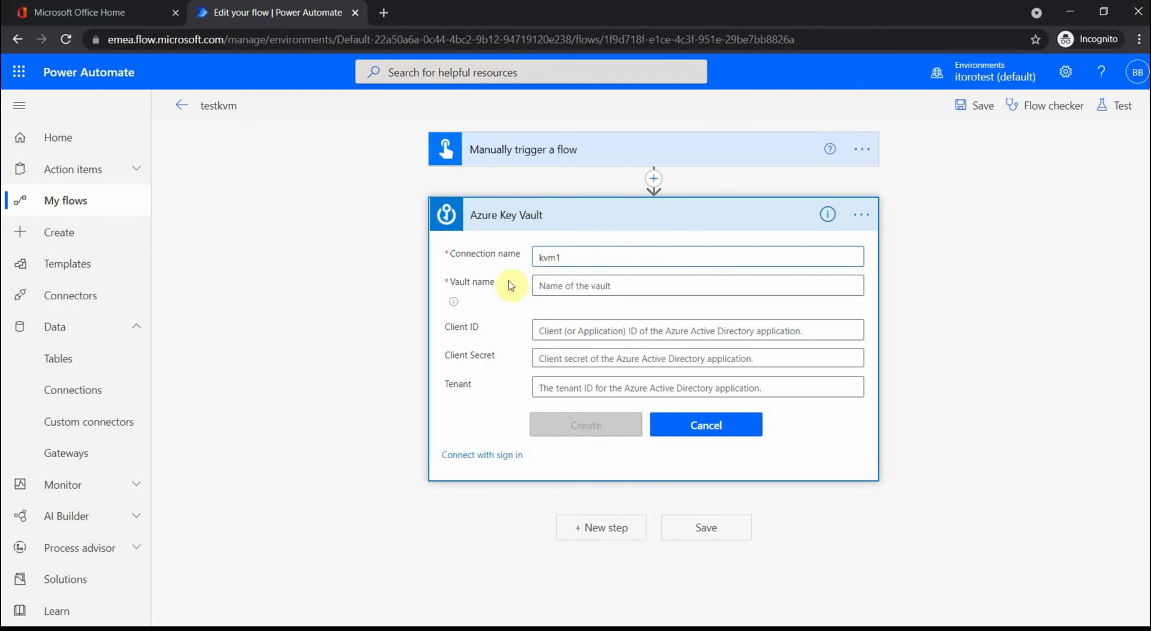
Step: Copy the key vault's name from the Azure portal into the new connection's Vault name field as flowvault
key(alt+Tab)
click(487, 259)
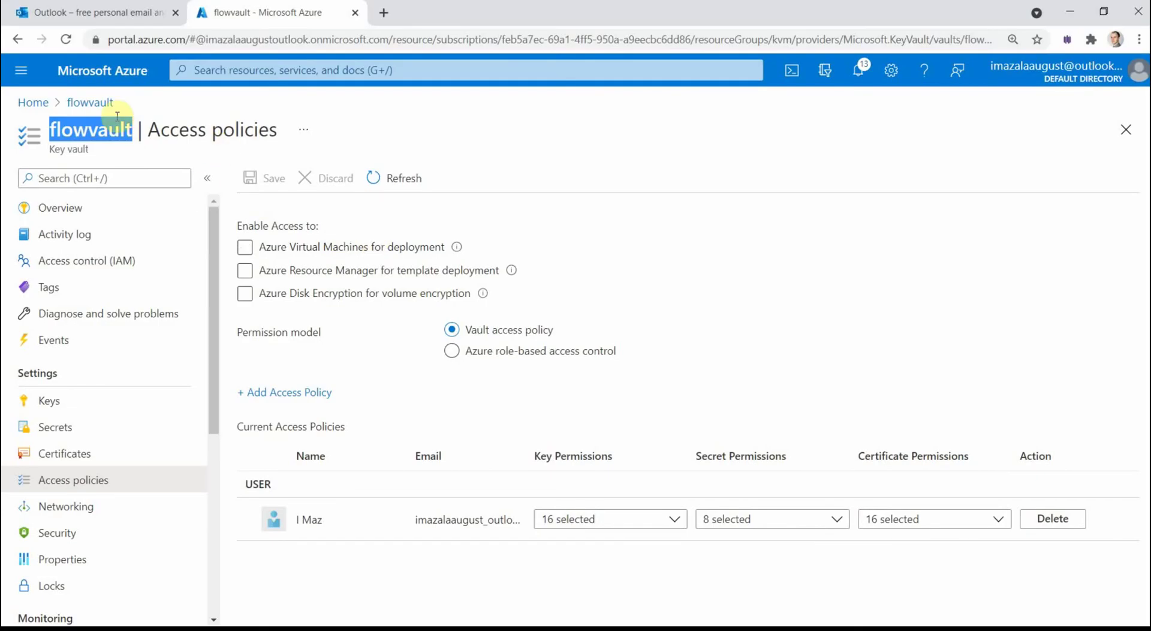
right_click(99, 130)
click(120, 146)
key(alt+Tab)
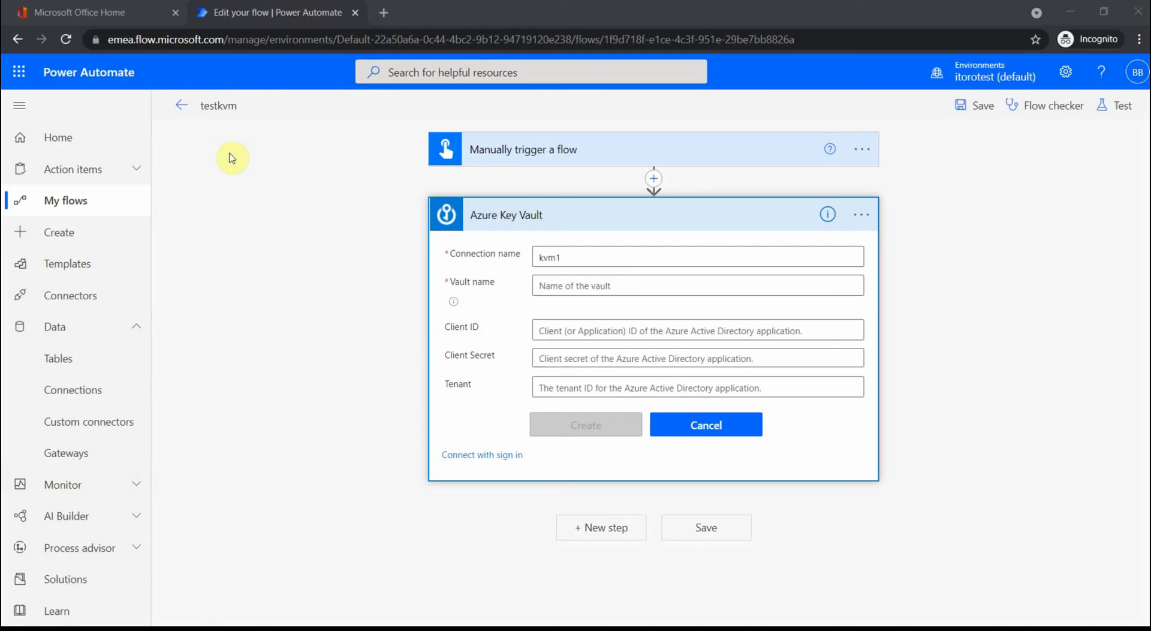
click(559, 287)
key(ctrl+v)
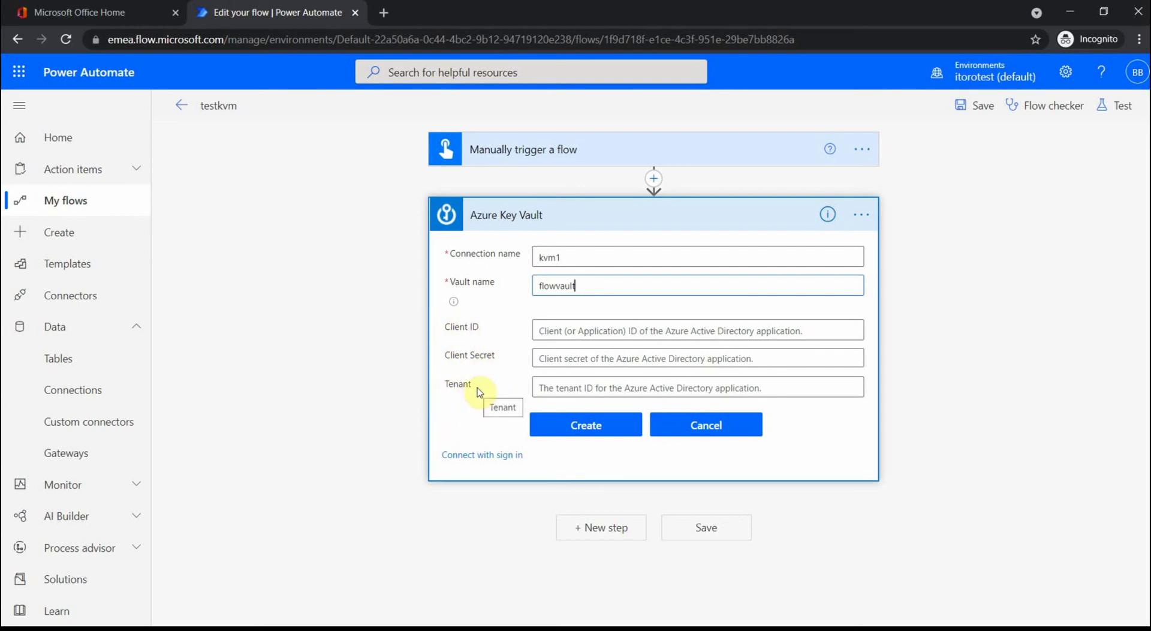
Step: Switch to the Azure portal and open the App registrations of the default Azure Active Directory
key(alt+Tab)
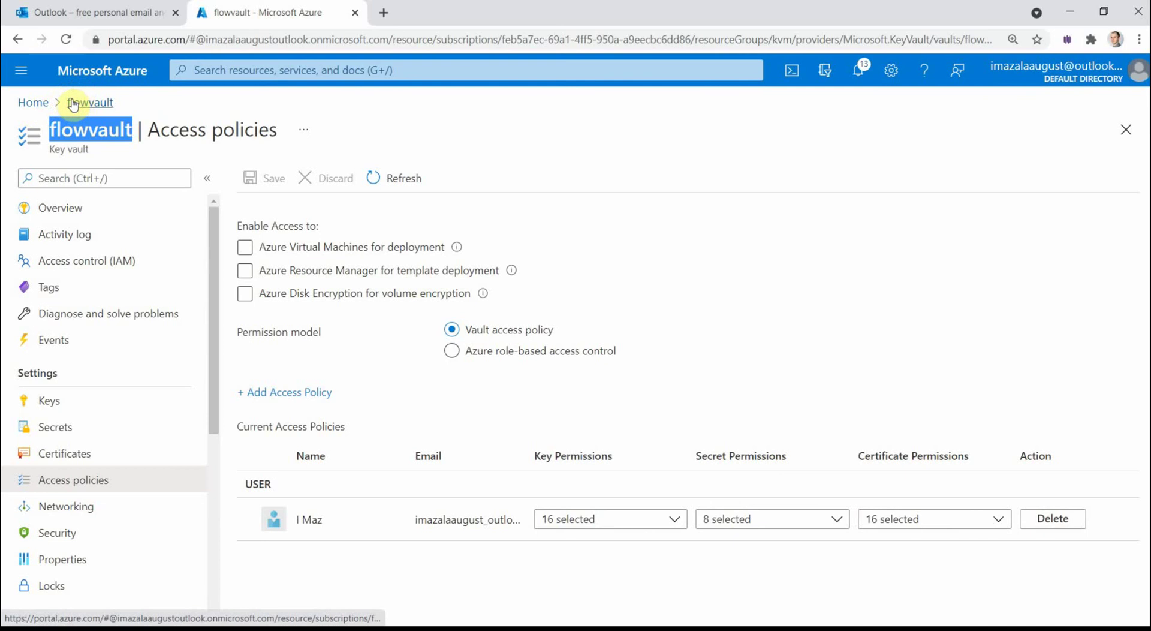
click(38, 103)
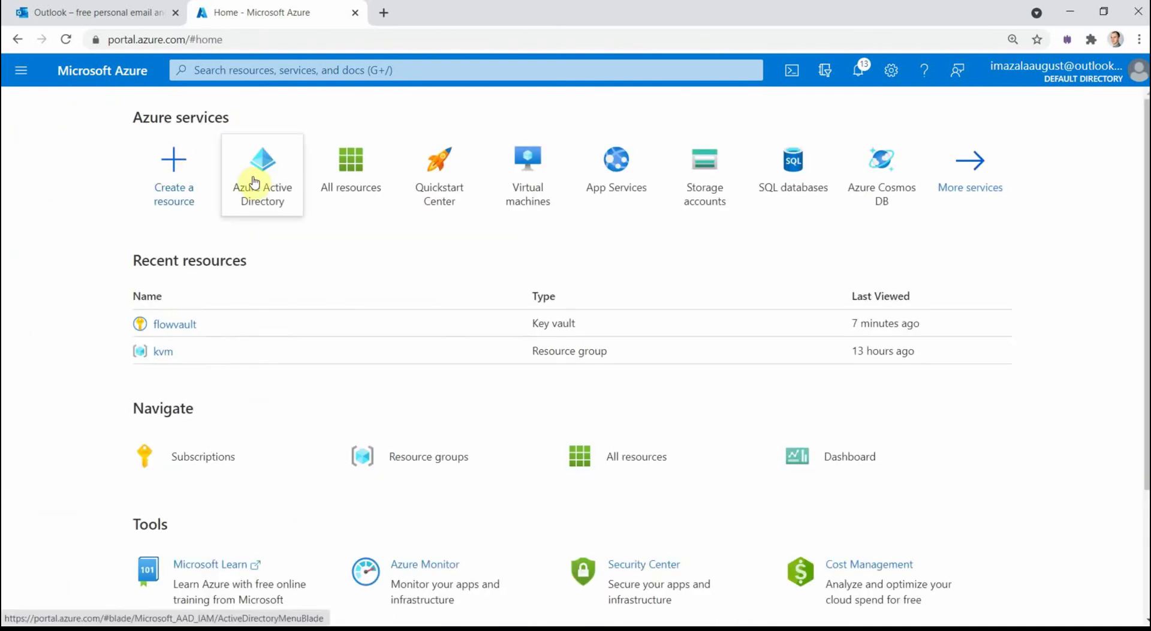
mouse_move(258, 178)
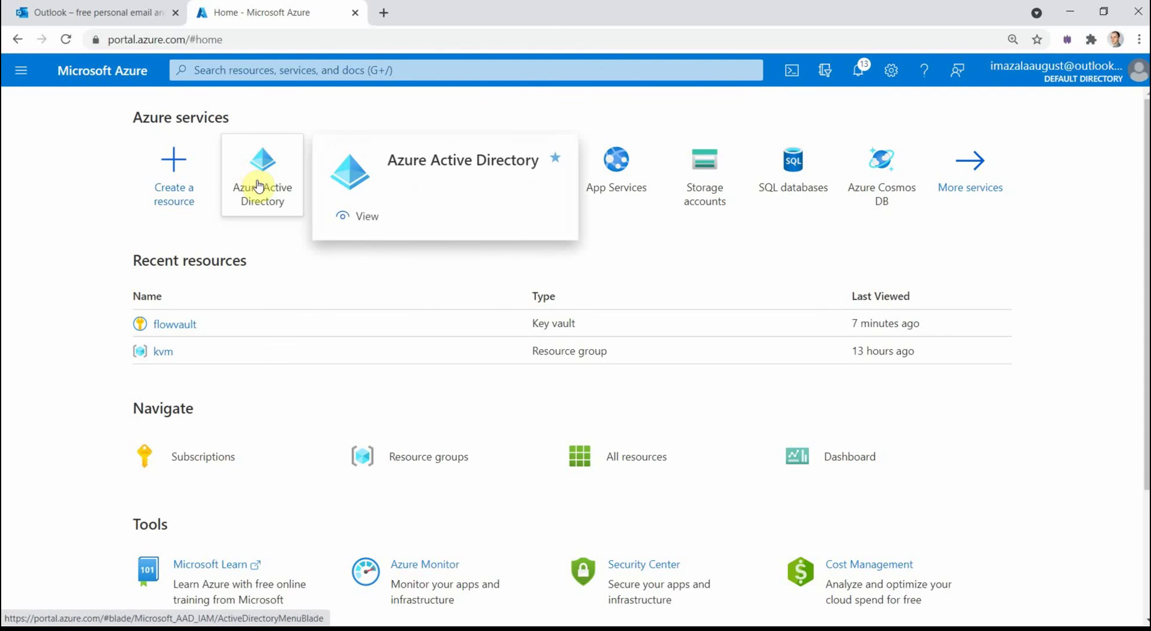
click(257, 183)
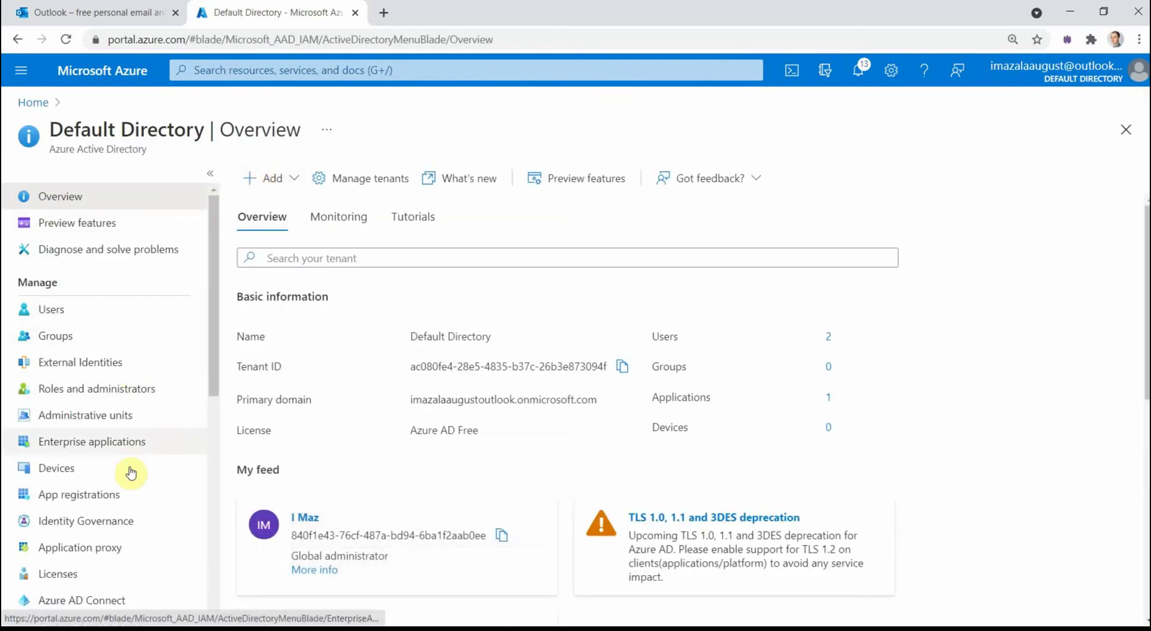
click(107, 498)
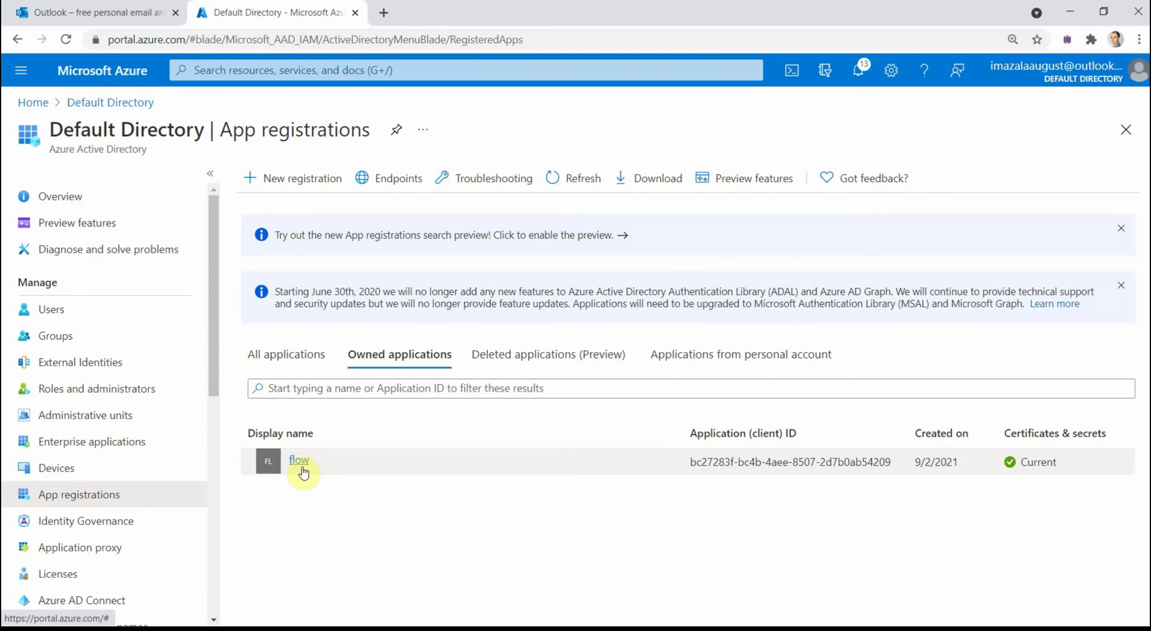
Step: Register a new application named flow2, supporting accounts in any organizational directory and personal Microsoft accounts
click(301, 186)
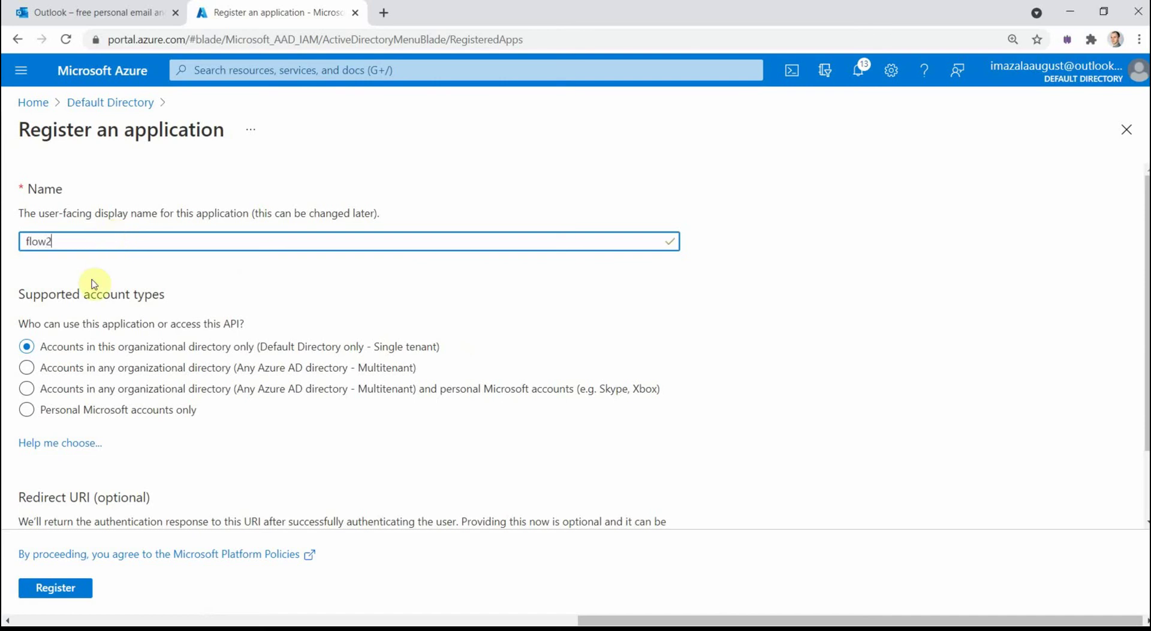
click(27, 390)
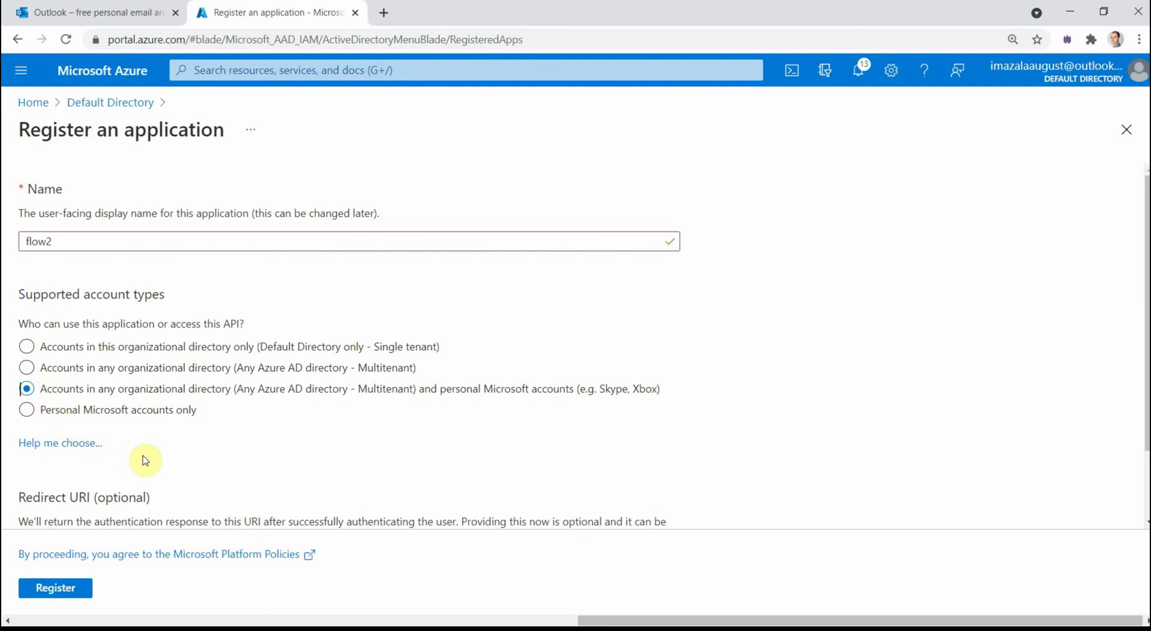
scroll(146, 454, down, 1)
click(58, 588)
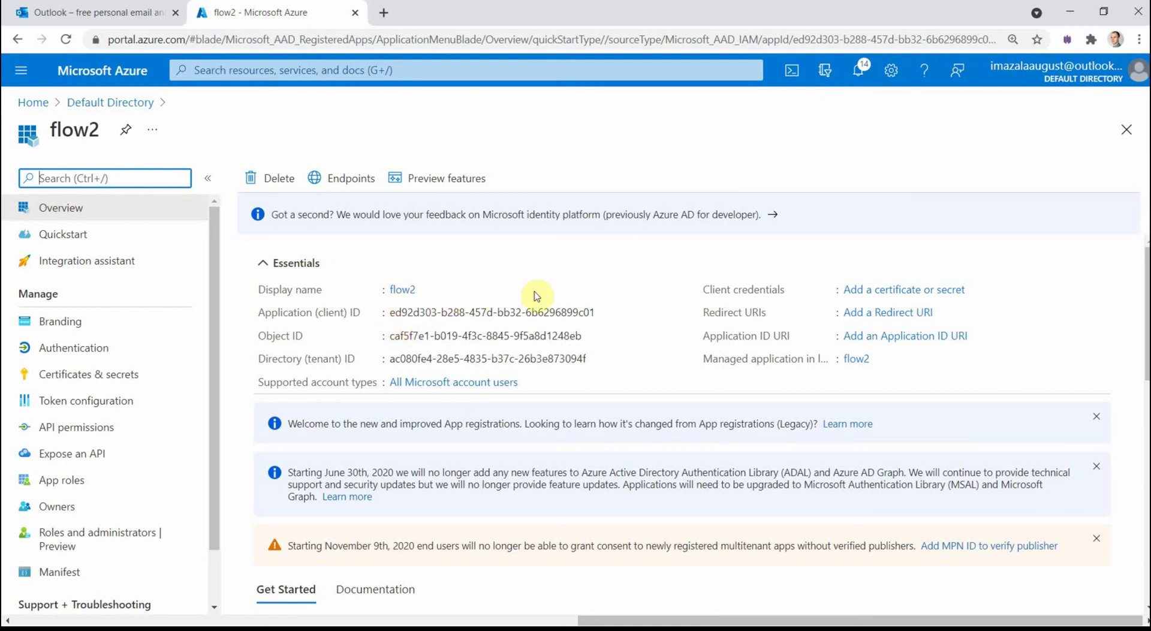
Step: Copy flow2's Application (client) ID into the Client ID field of the Power Automate key vault connection
click(601, 312)
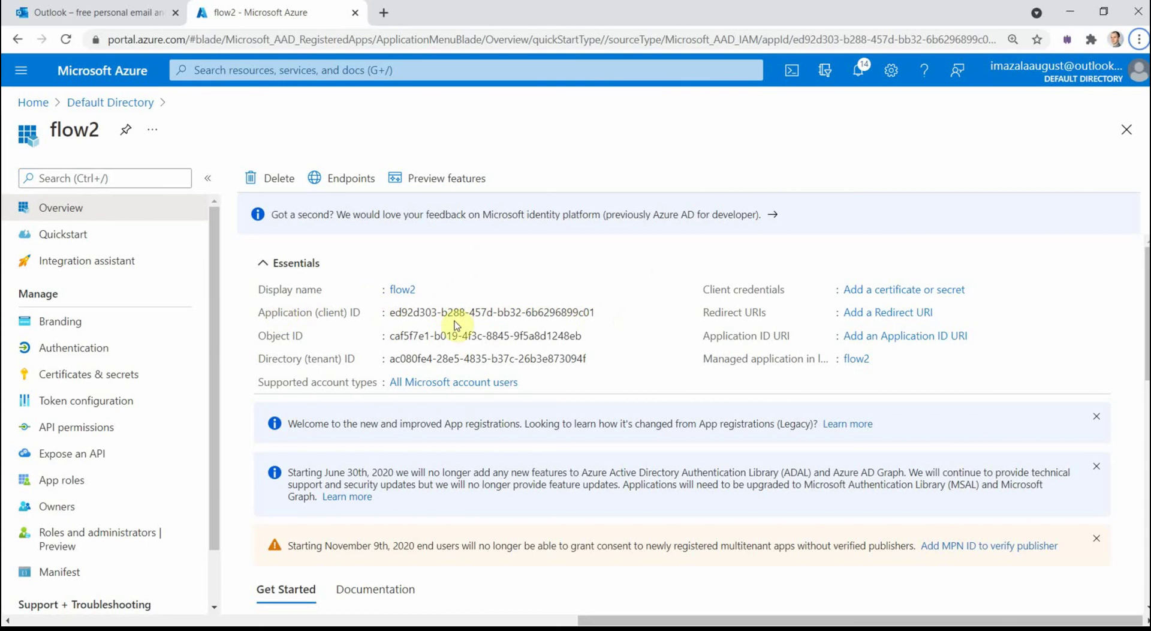
click(606, 313)
key(alt+Tab)
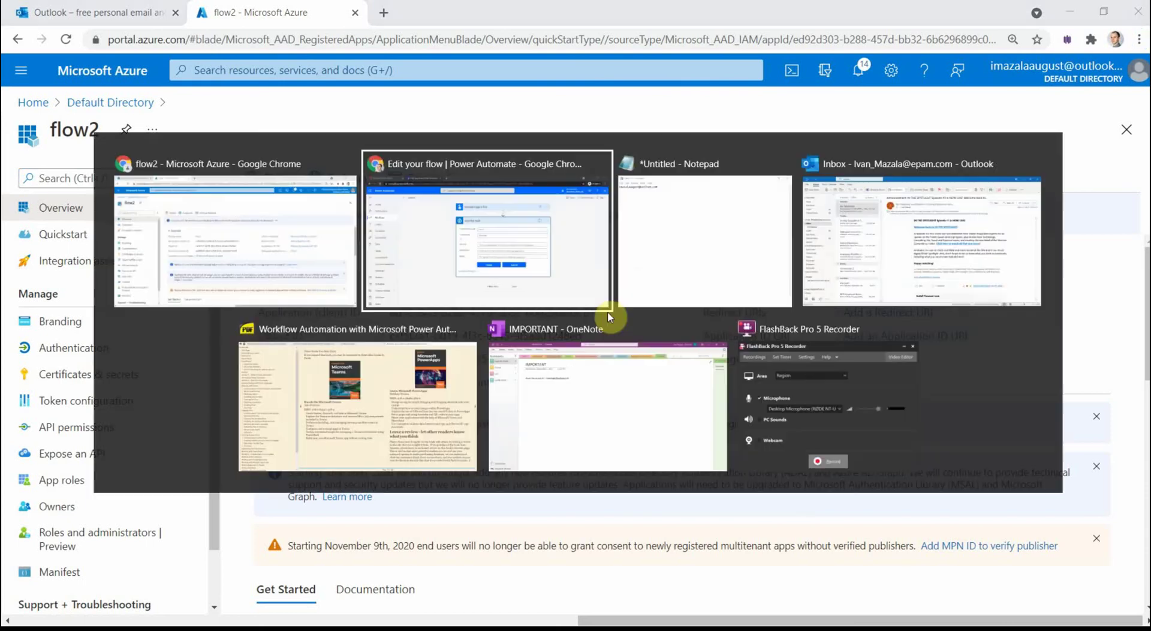
click(547, 329)
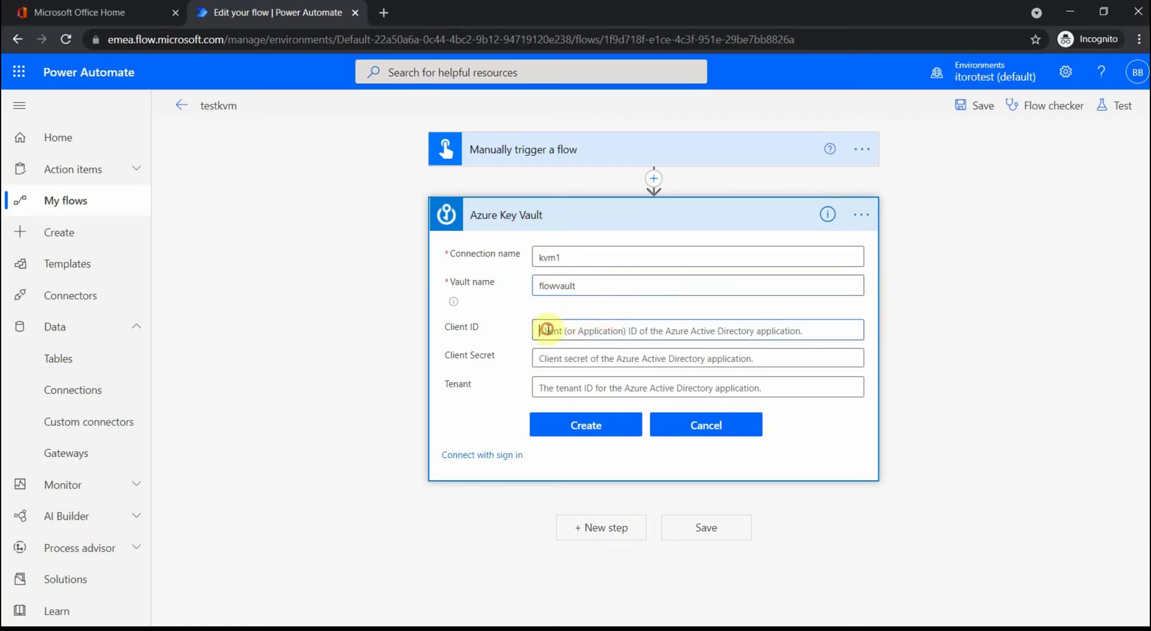
key(ctrl+v)
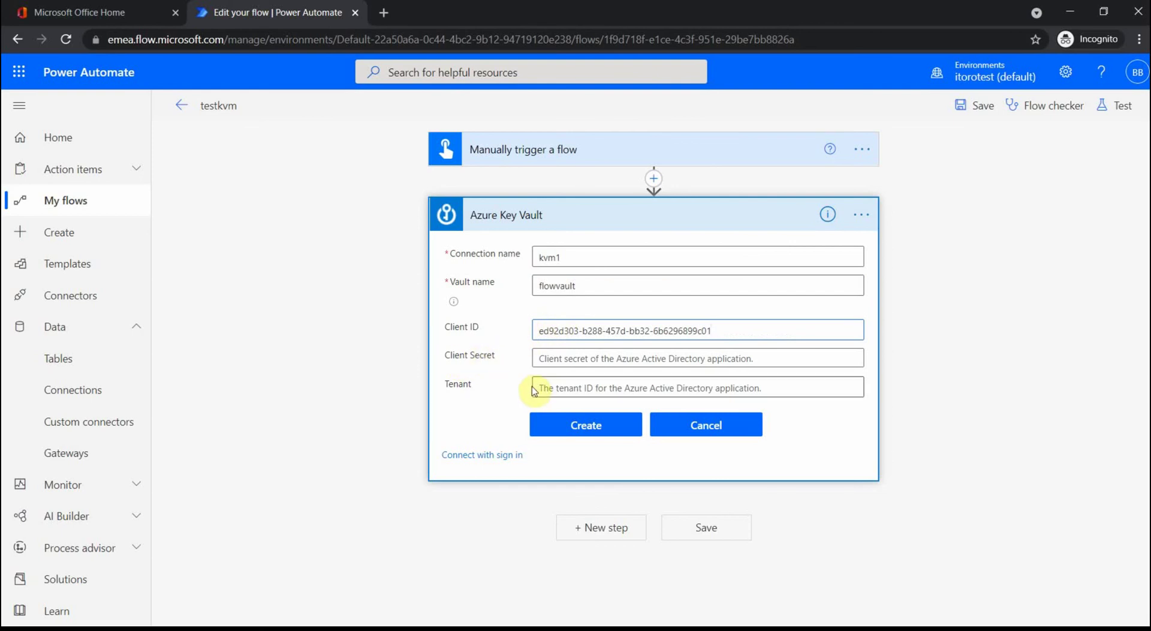
Step: Copy flow2's Directory (tenant) ID from the Azure portal into the Tenant field of the Power Automate connection
key(alt+Tab)
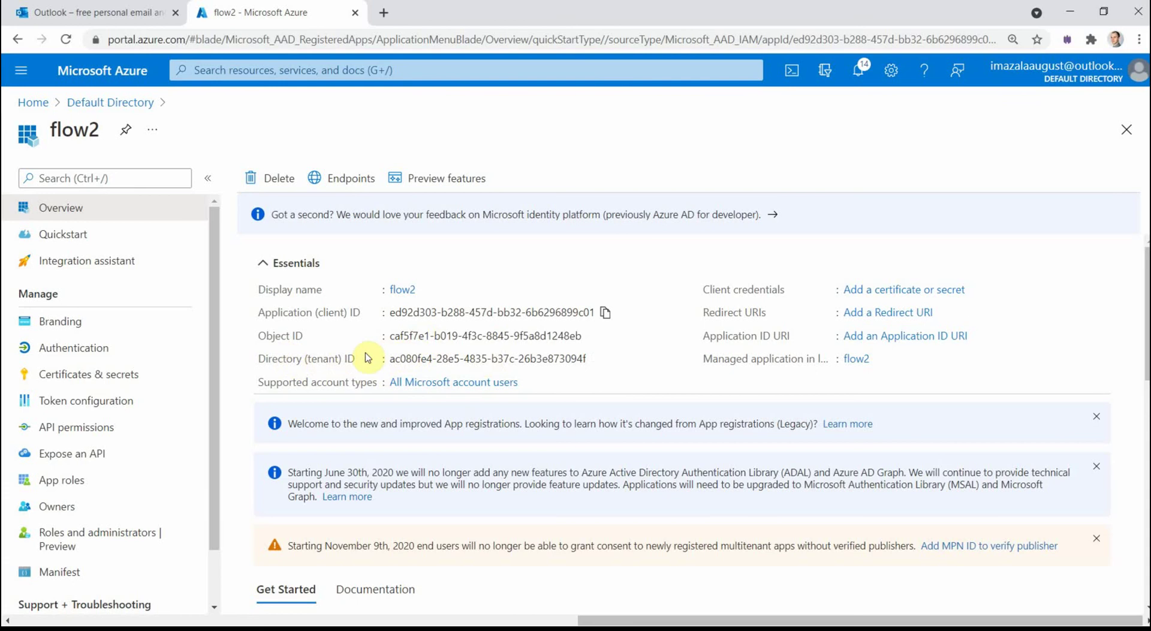
click(597, 360)
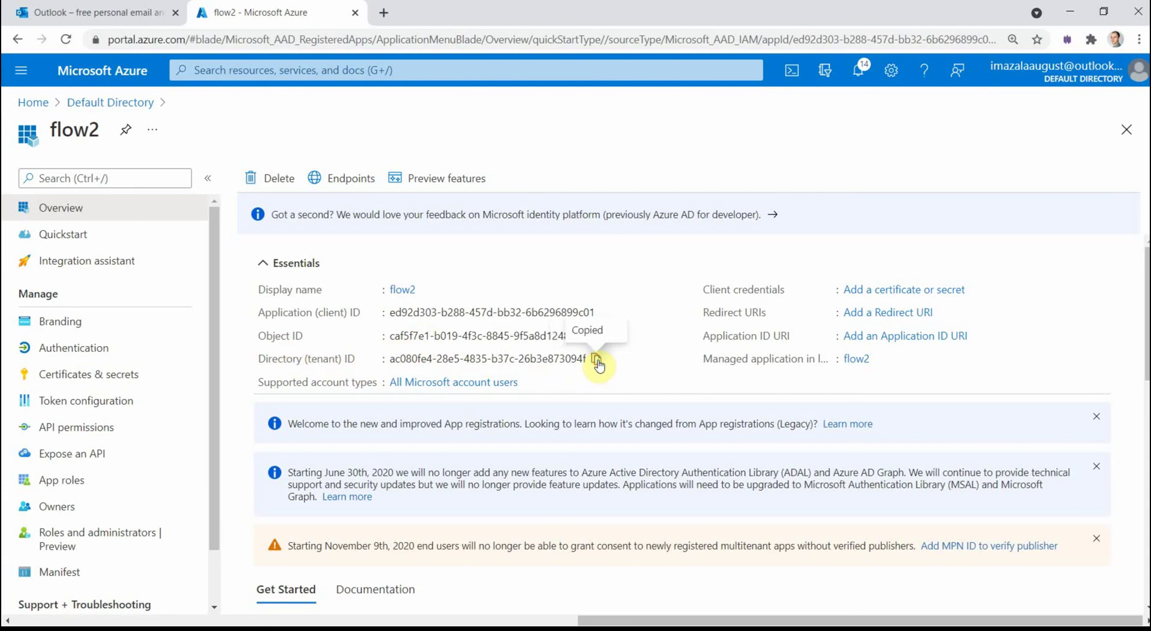
key(alt+Tab)
click(574, 387)
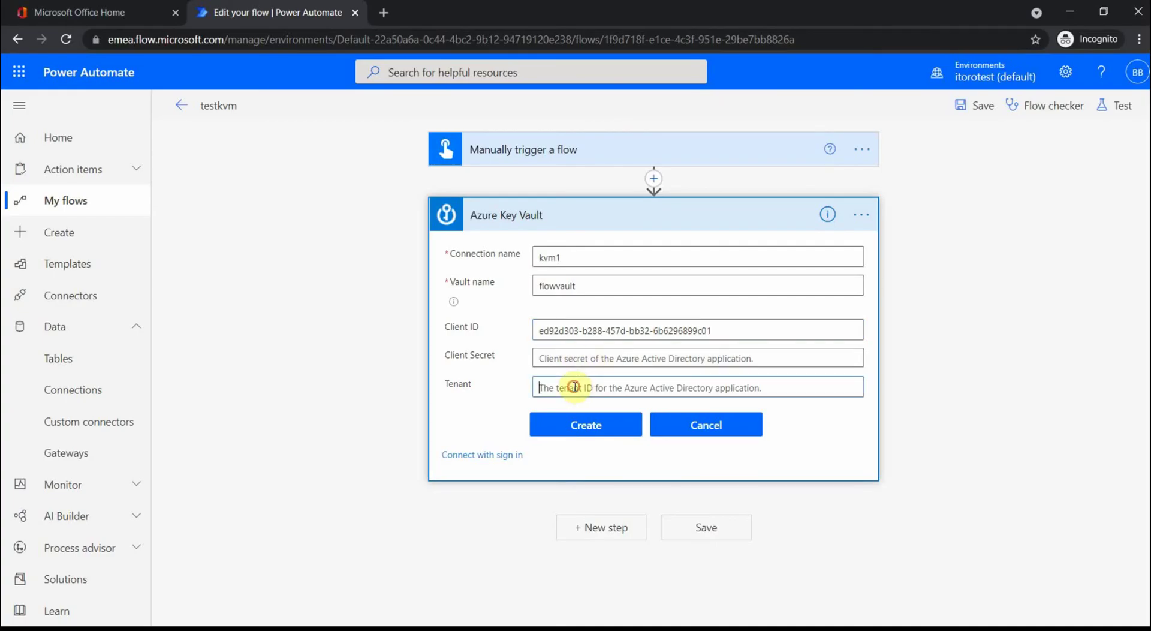
key(ctrl+v)
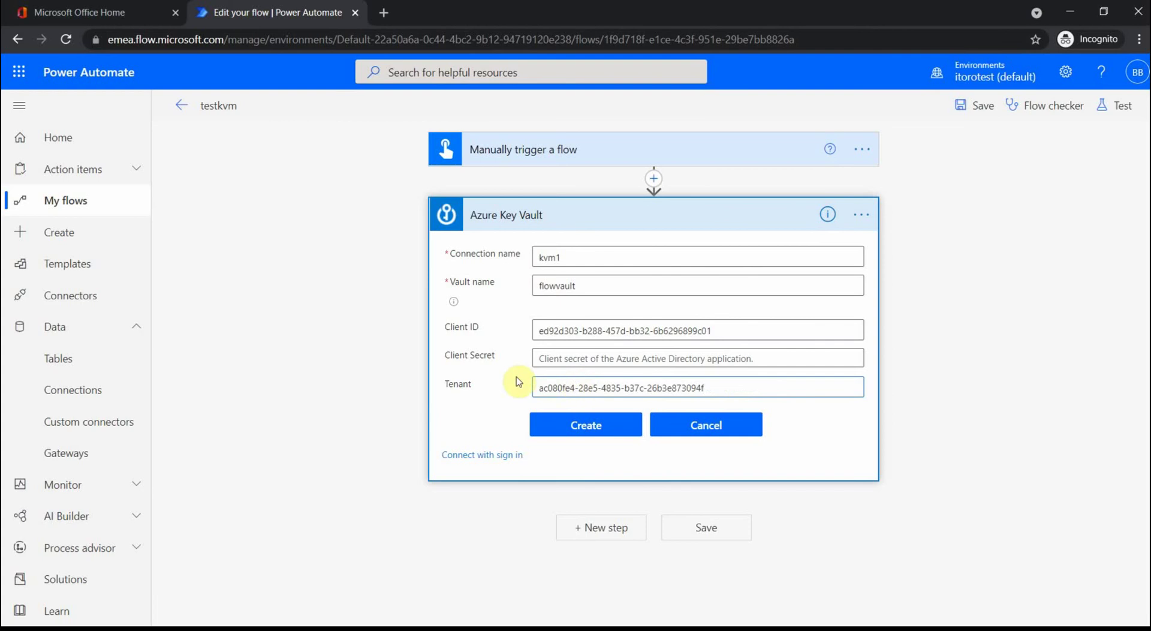
Step: Add a client secret to flow2 in the Azure portal with the description kvm1 and the recommended 6-month expiry
click(553, 359)
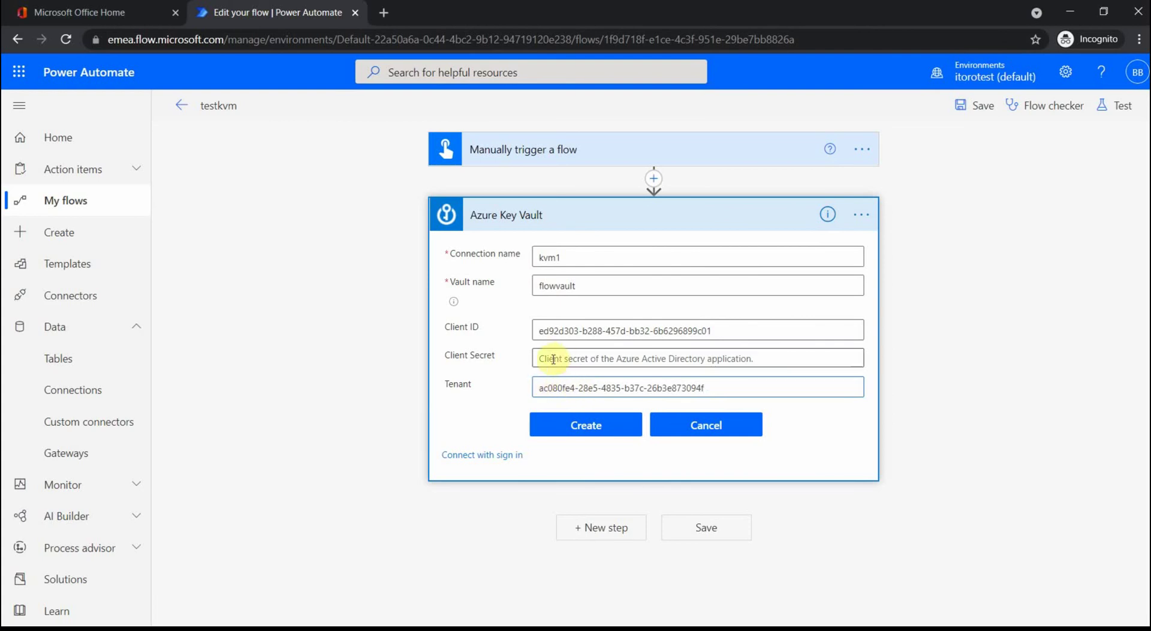
key(alt+Tab)
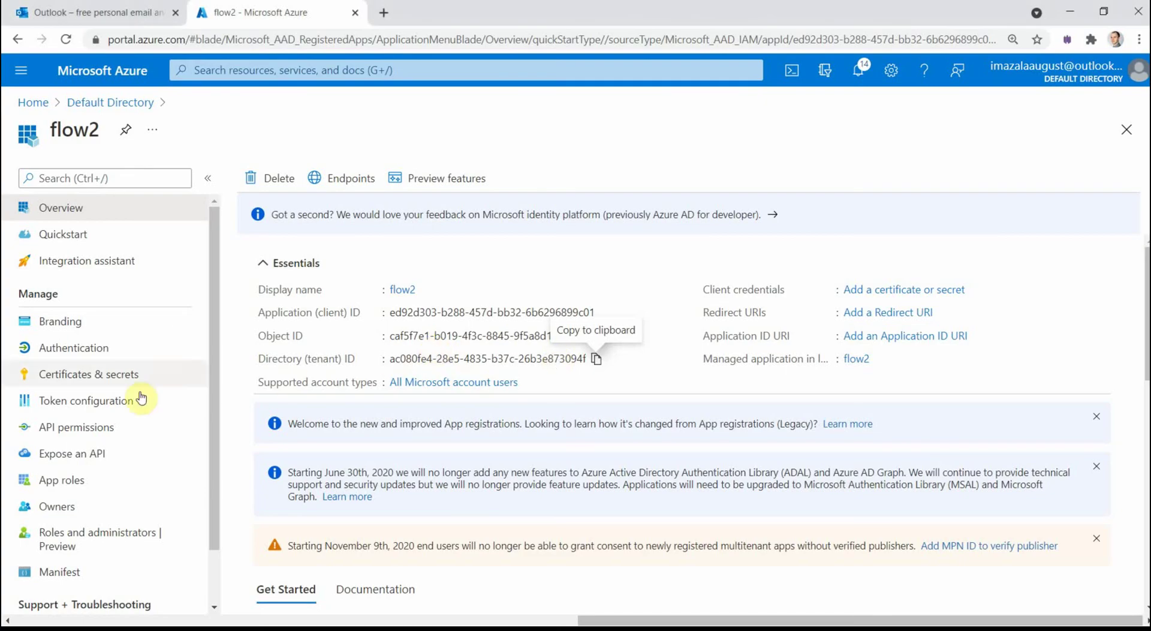
click(84, 375)
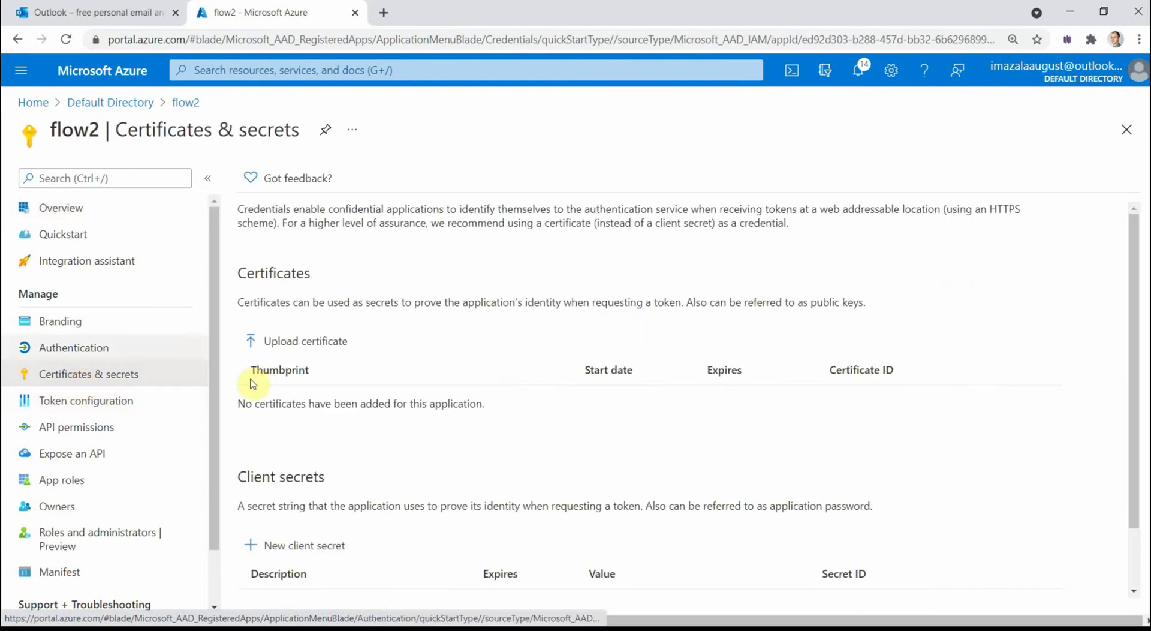
click(298, 547)
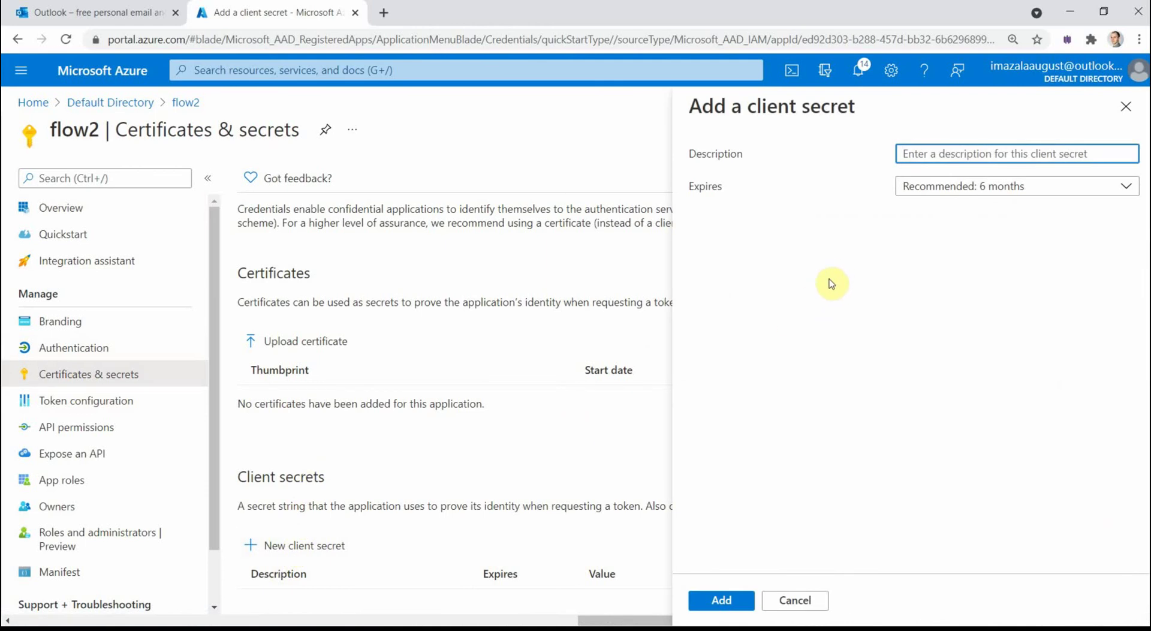
text(kvm1)
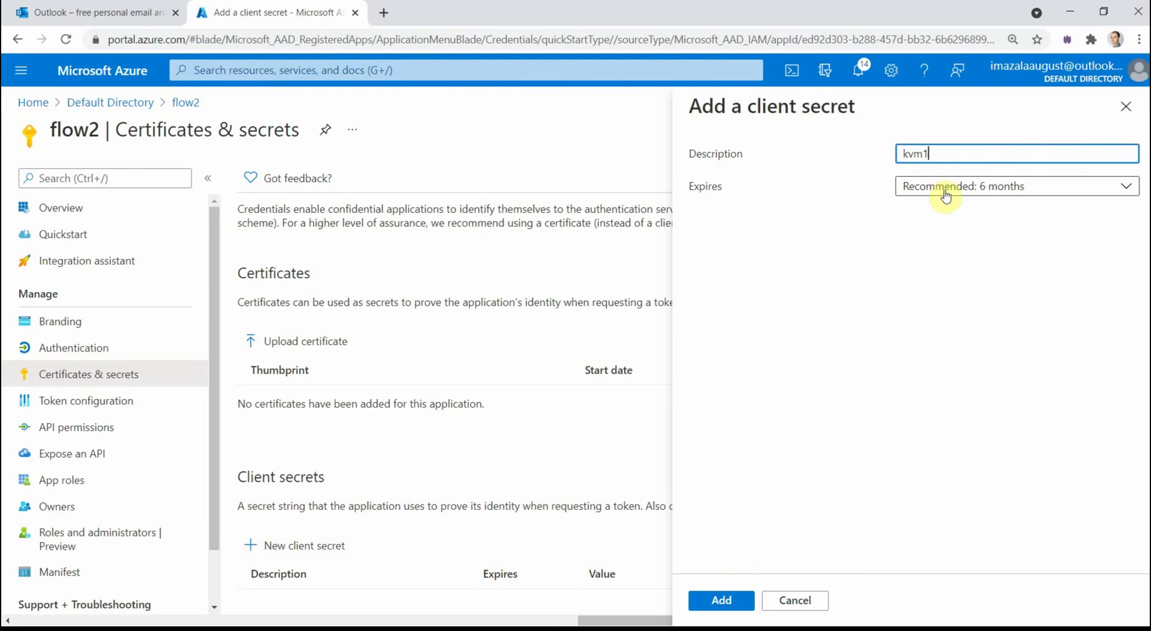
click(721, 600)
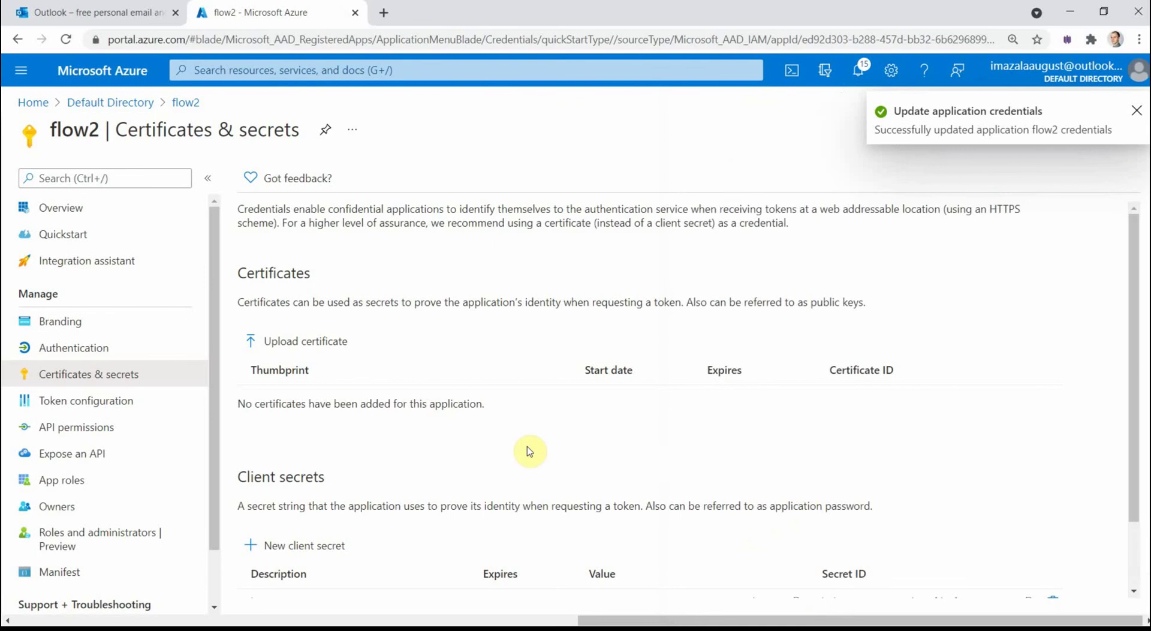
Step: Copy the kvm1 secret's value into the Power Automate connection's Client Secret field and create the connection
scroll(530, 445, down, 1)
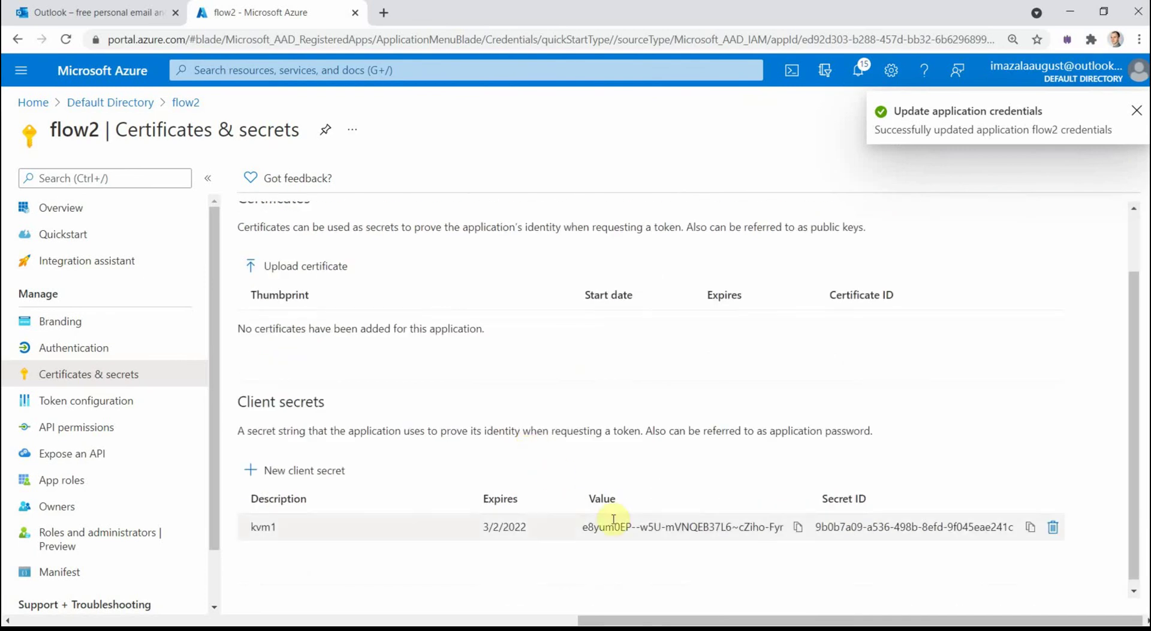
click(799, 528)
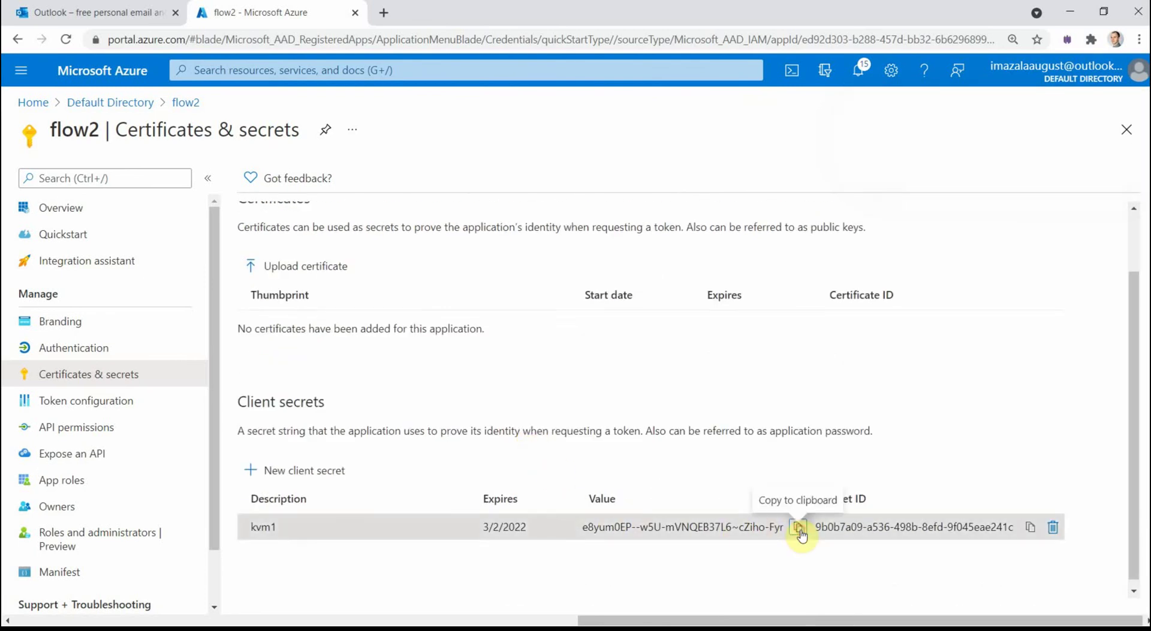
click(799, 527)
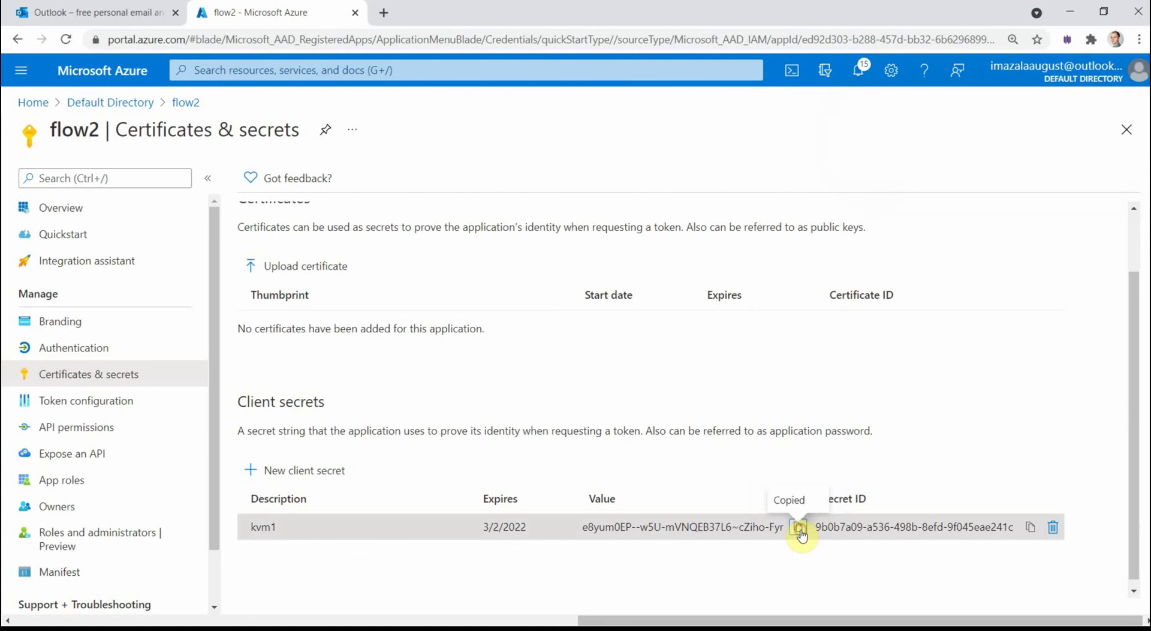
key(alt+Tab)
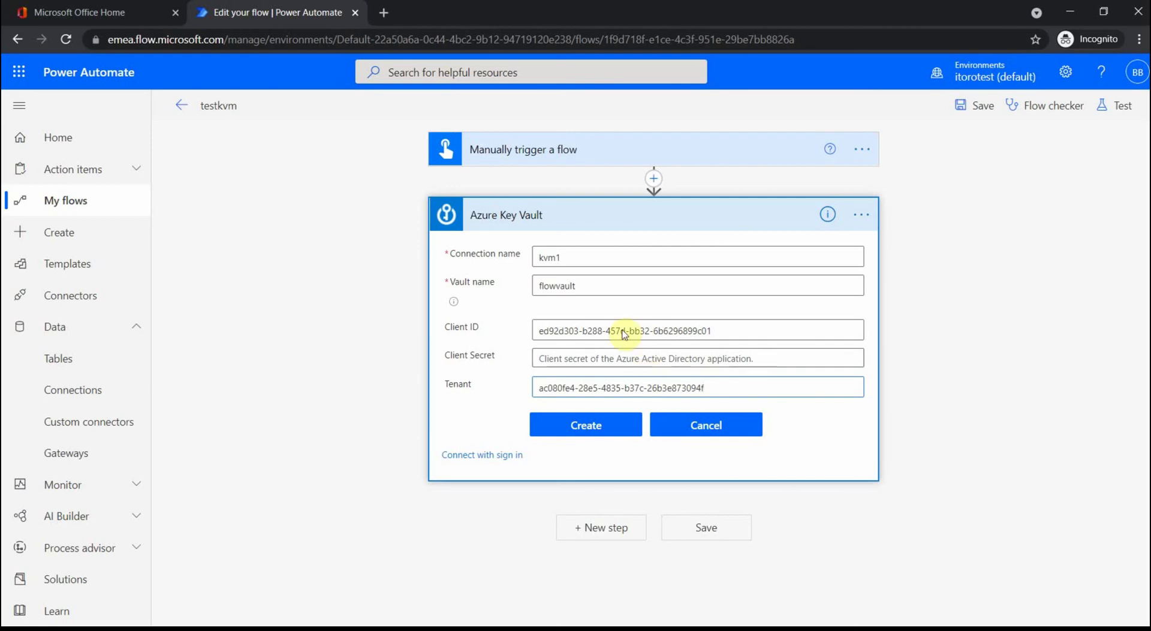
click(594, 352)
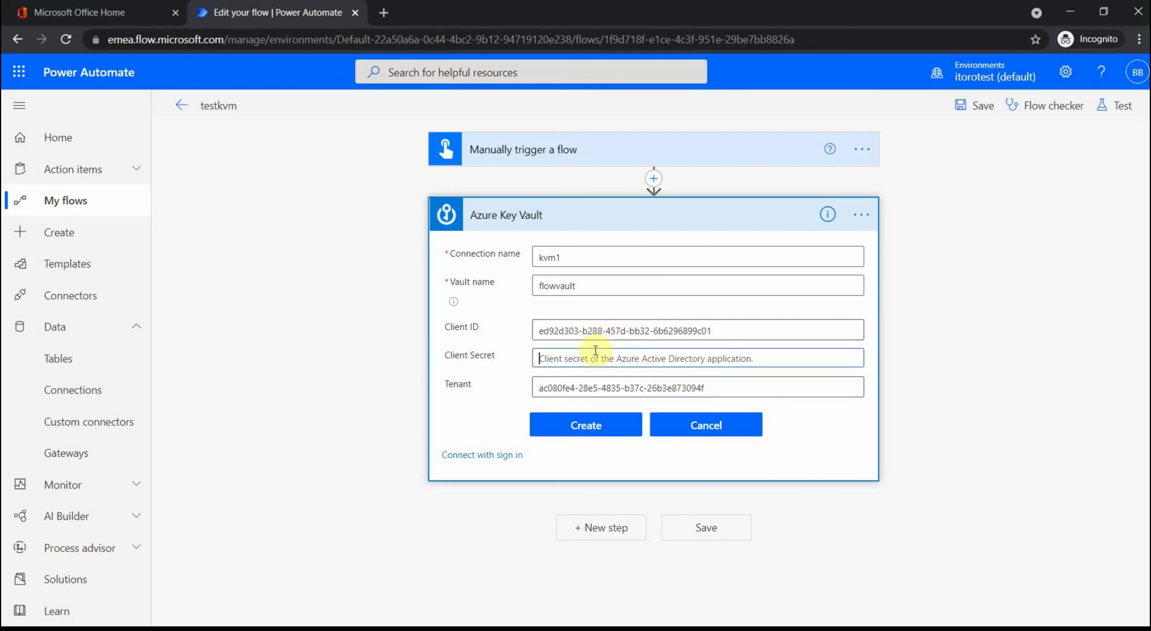
key(ctrl+v)
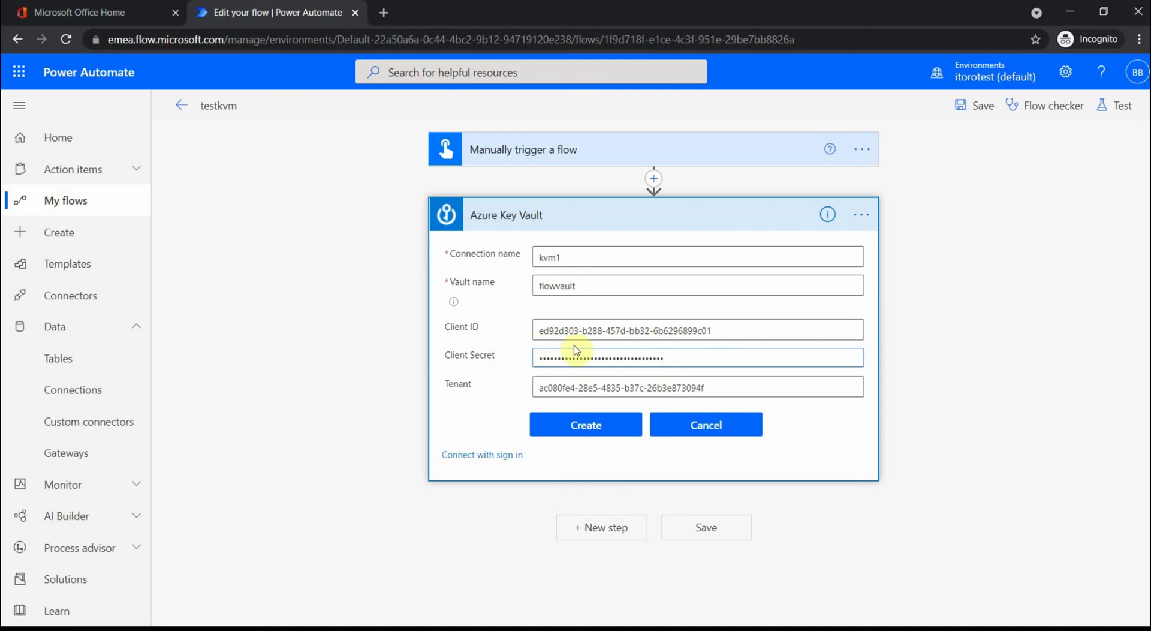
click(593, 427)
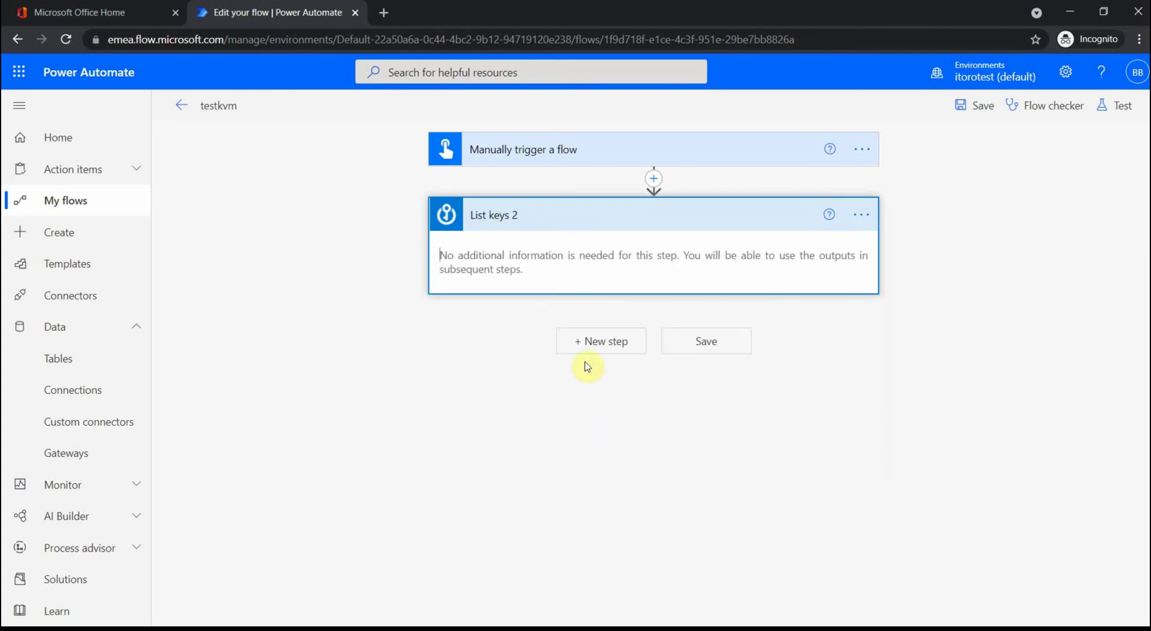
Step: Check the connection used by List keys 2, save the testkvm flow and run it as a manual test
click(861, 218)
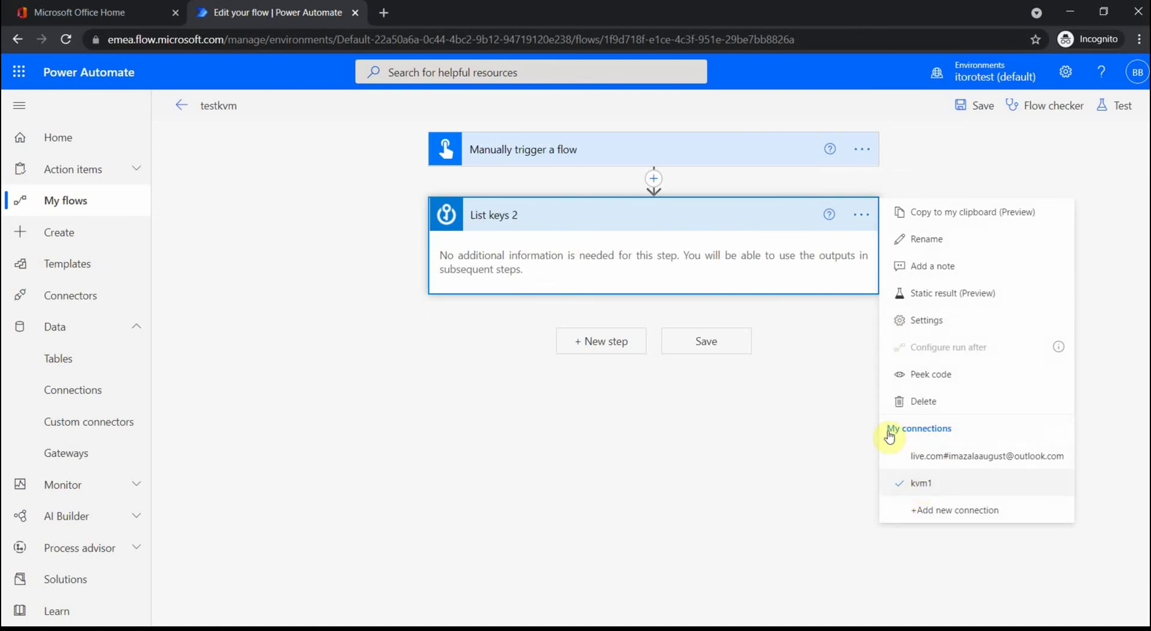
click(710, 341)
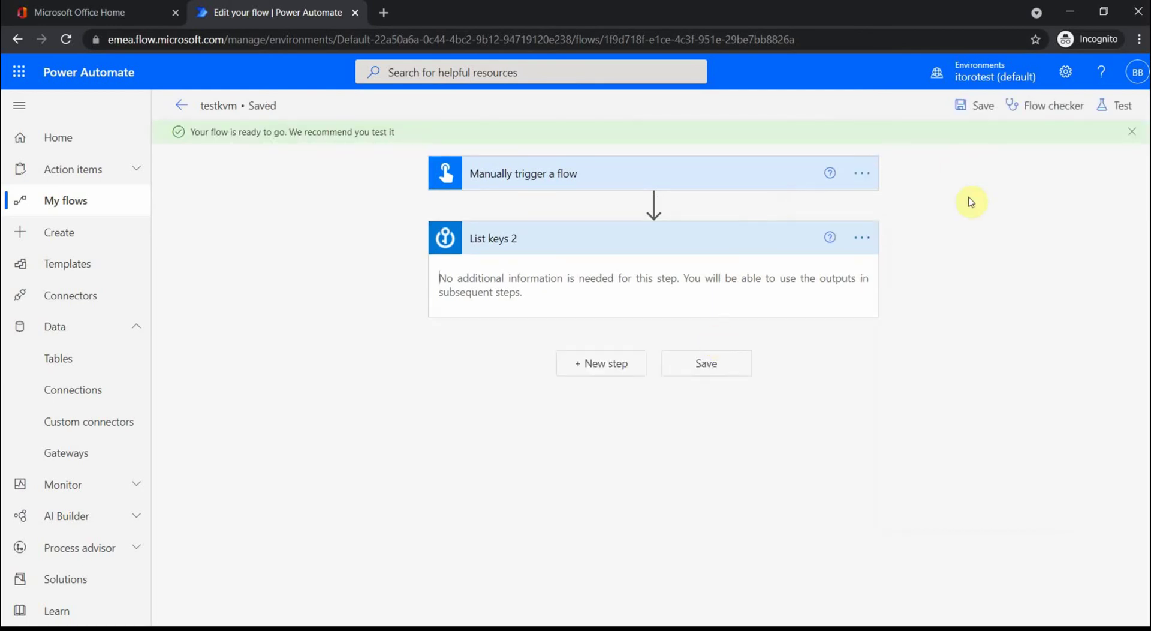
click(1123, 113)
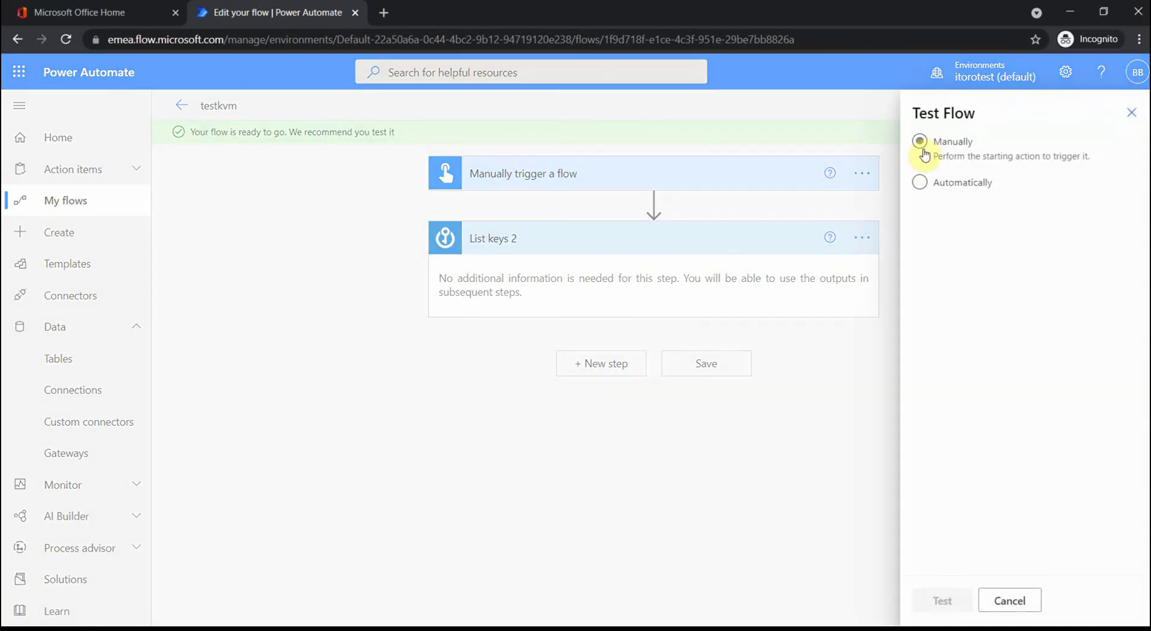
click(921, 143)
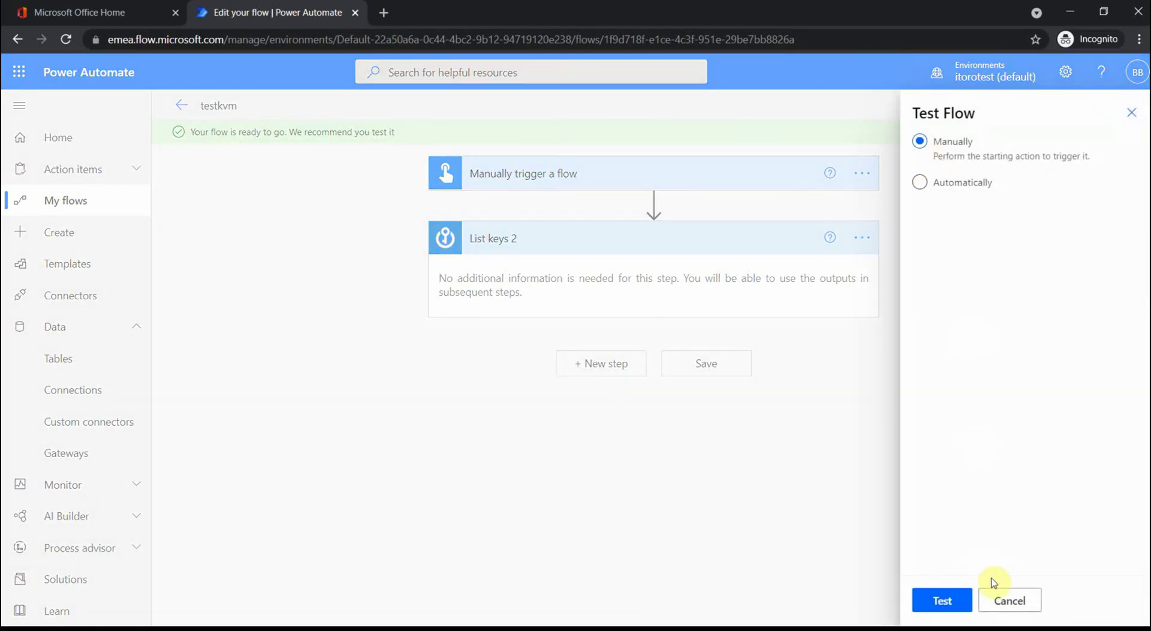
click(936, 597)
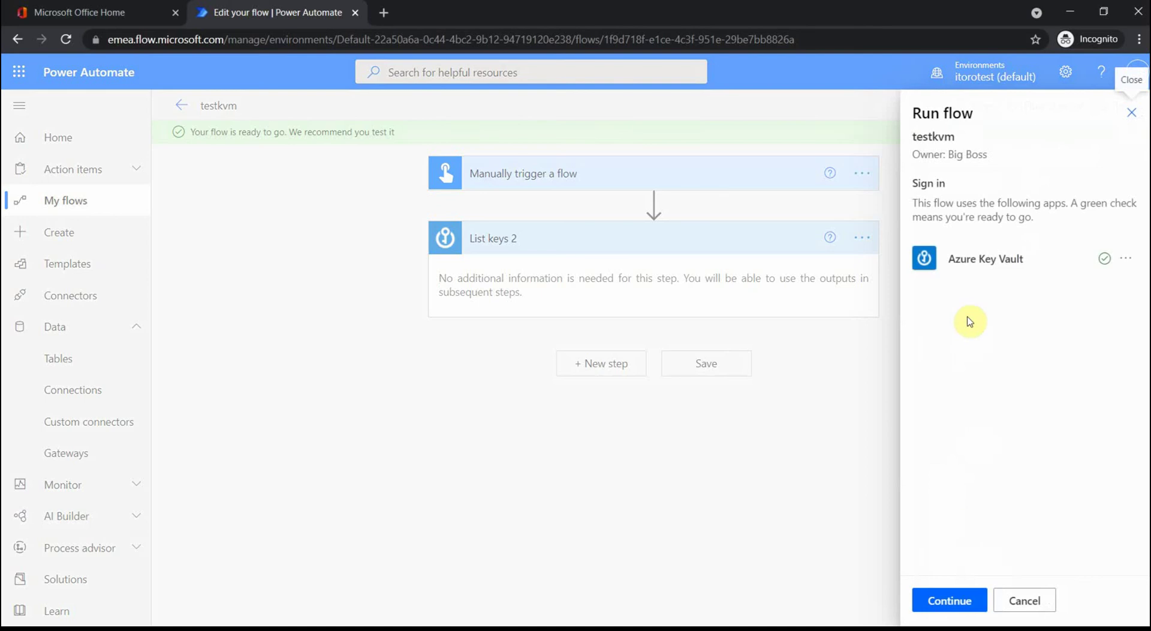
click(948, 609)
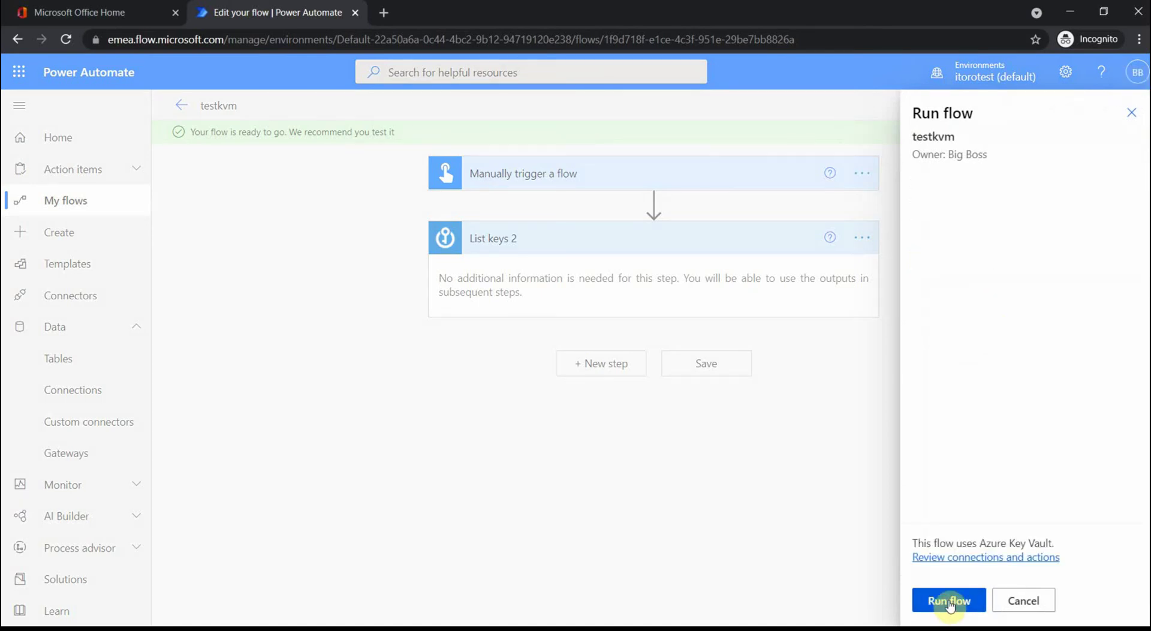
click(954, 606)
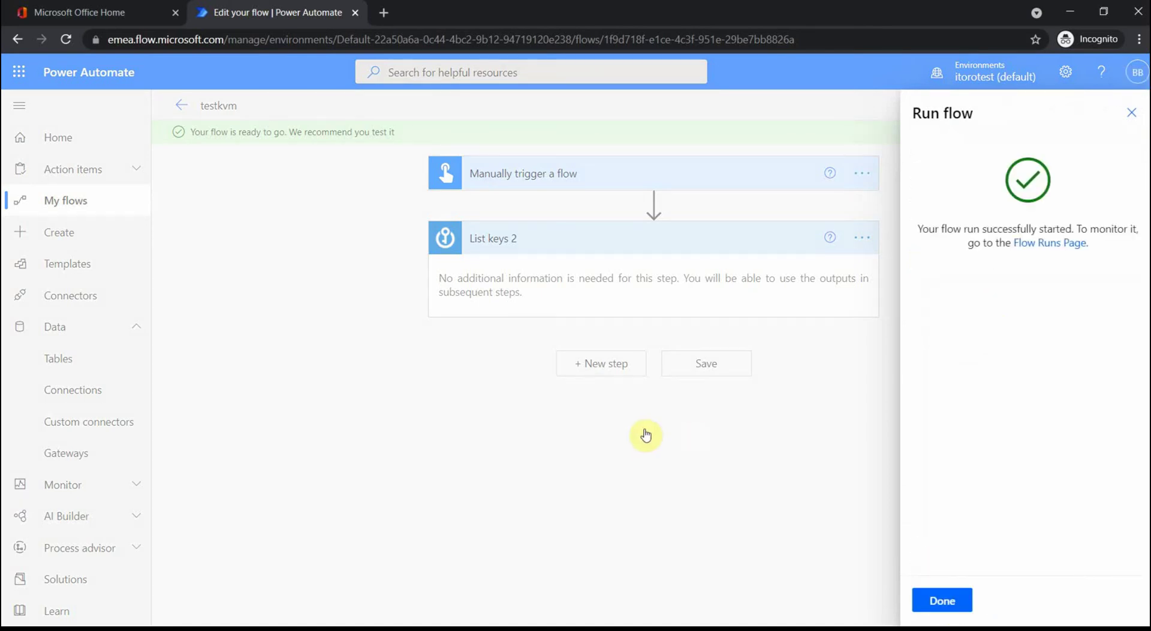
click(935, 601)
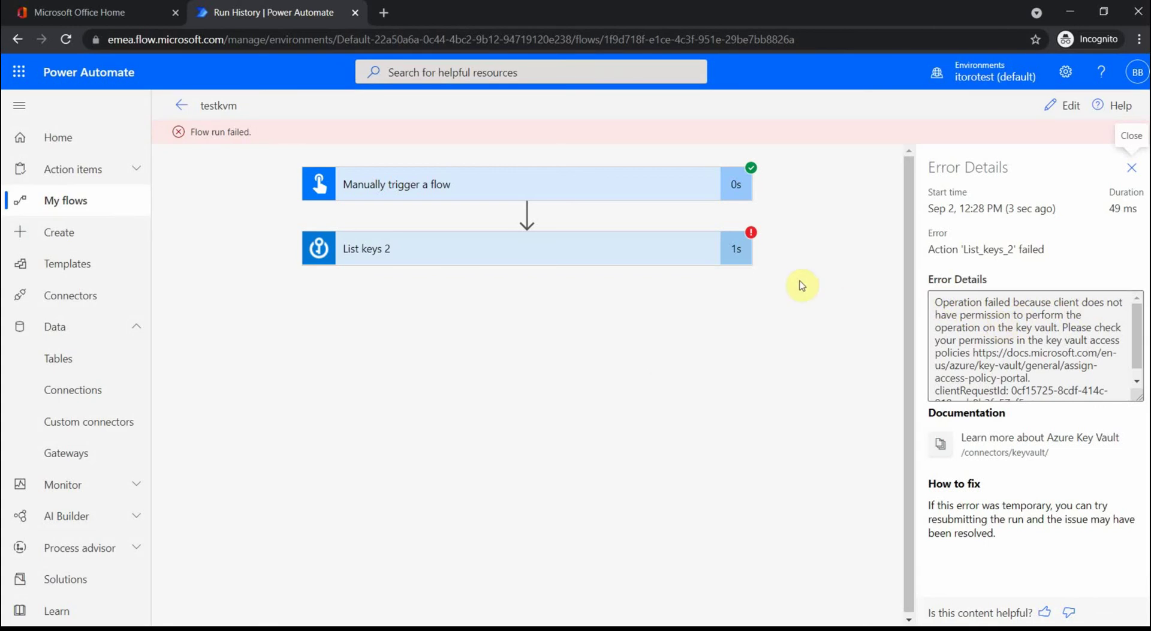
Step: In the Azure portal, start a new access policy for flowvault using the Key, Secret, & Certificate Management template
key(alt+Tab)
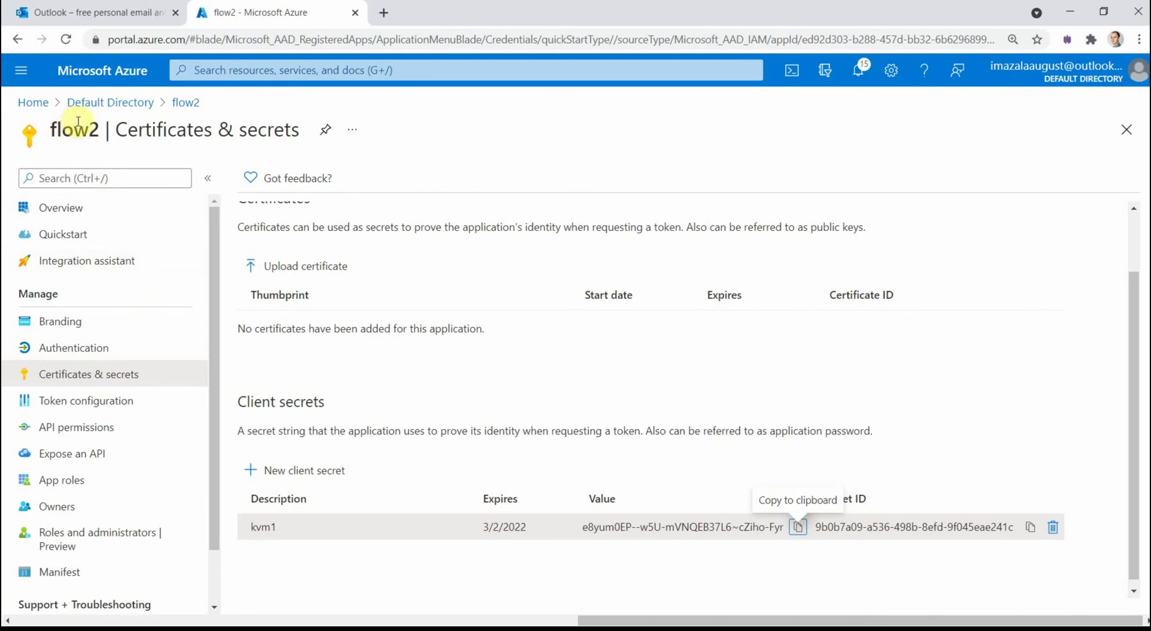
click(32, 102)
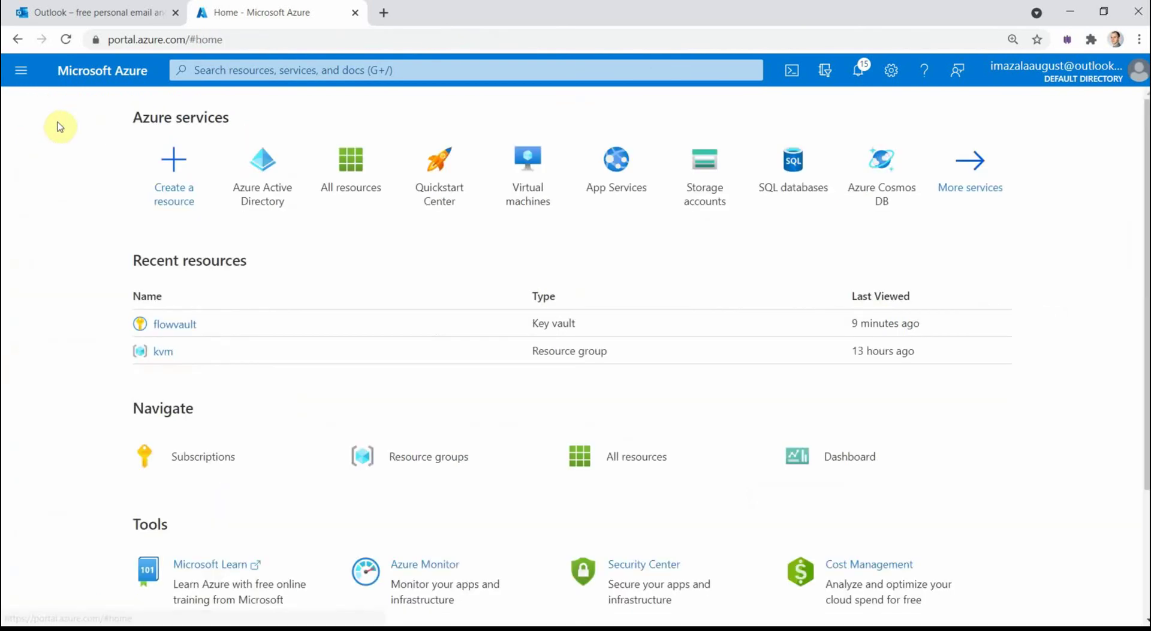
click(175, 327)
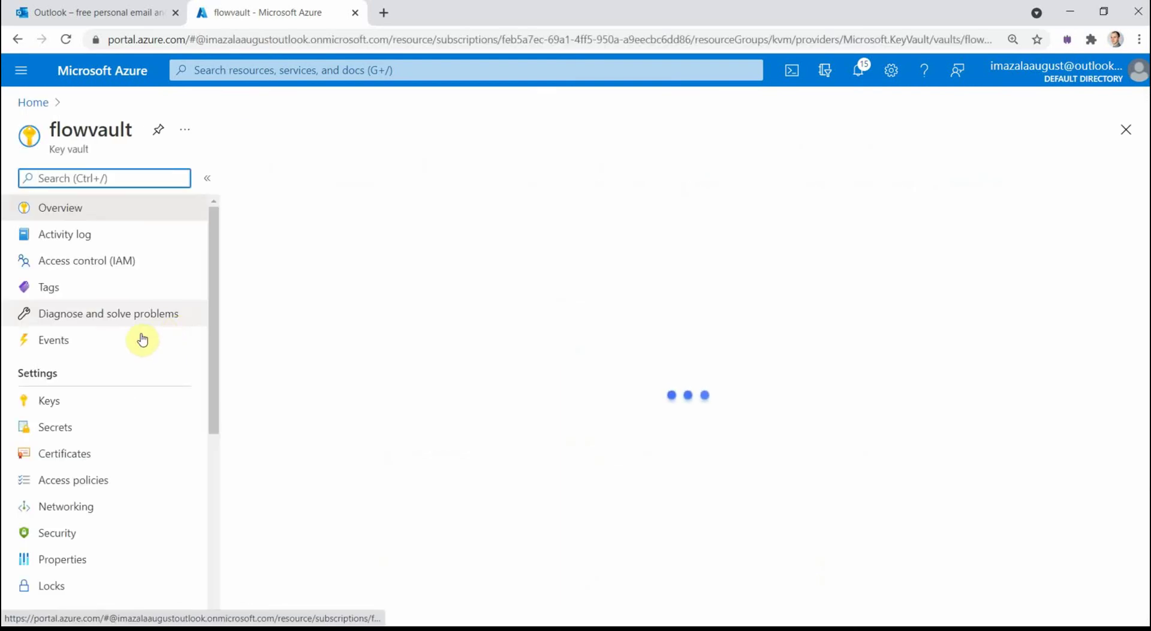
click(82, 488)
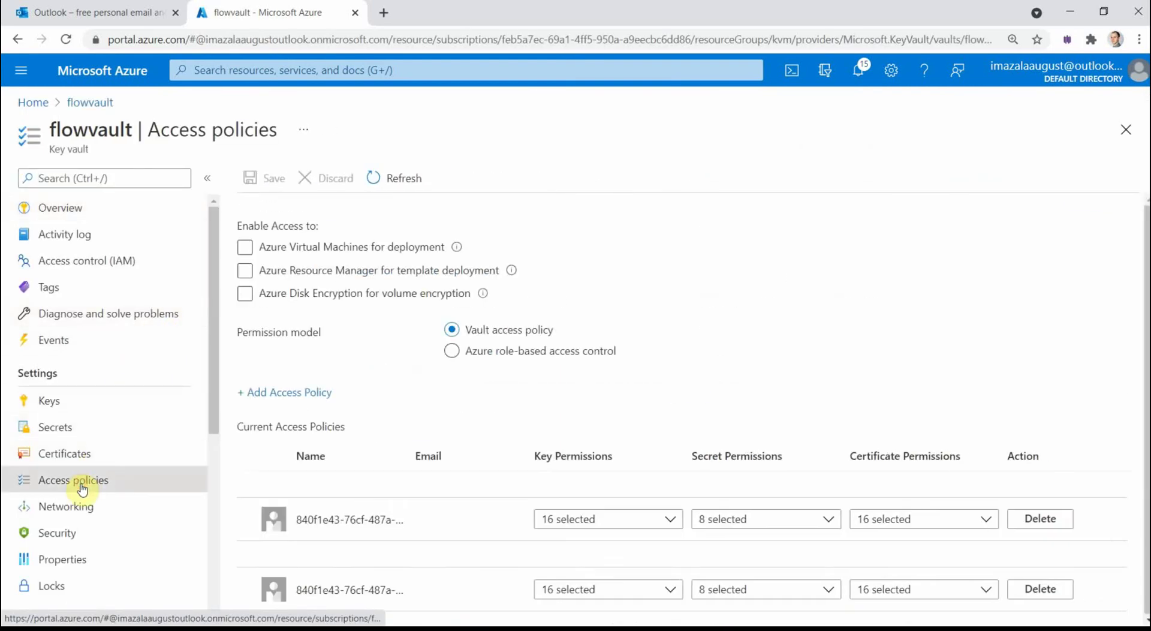
click(293, 393)
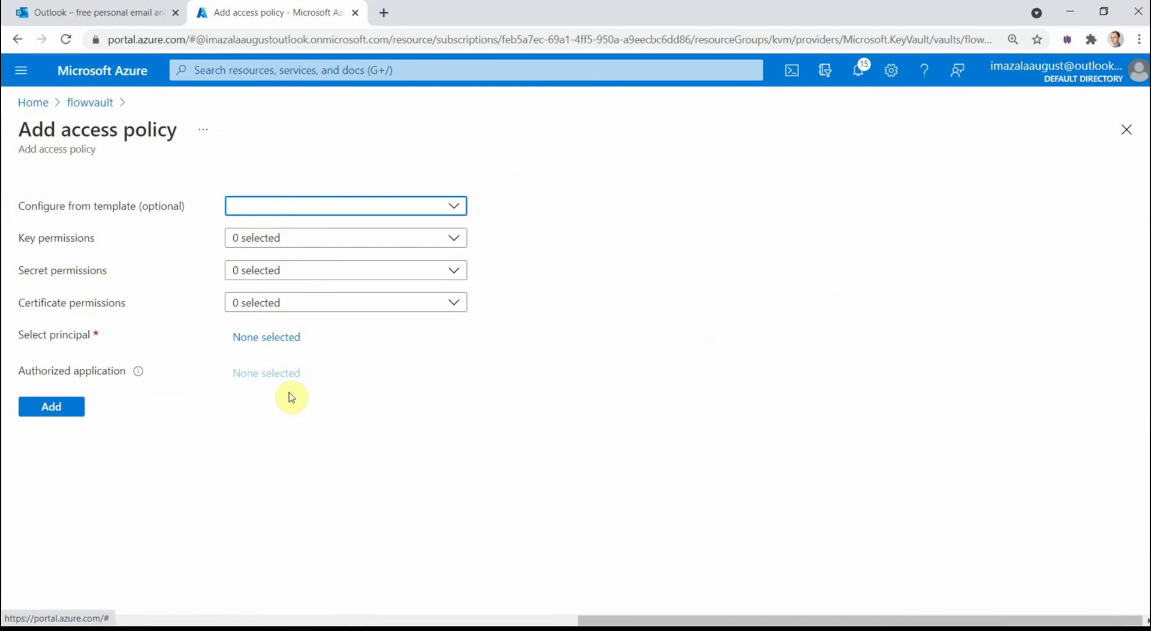
click(293, 207)
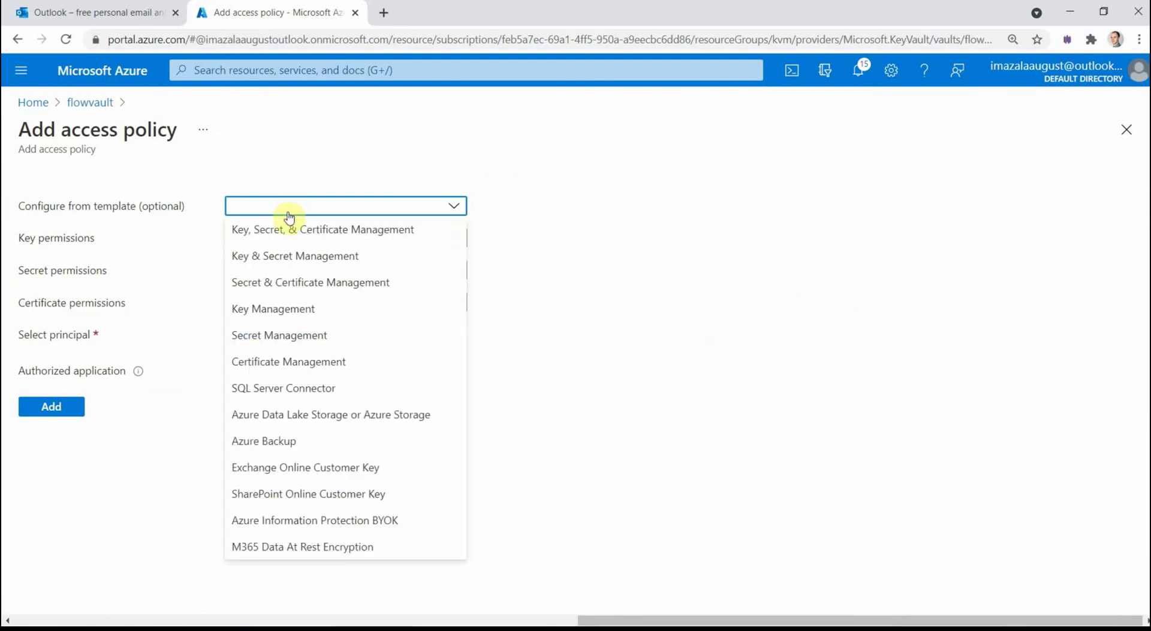
click(295, 228)
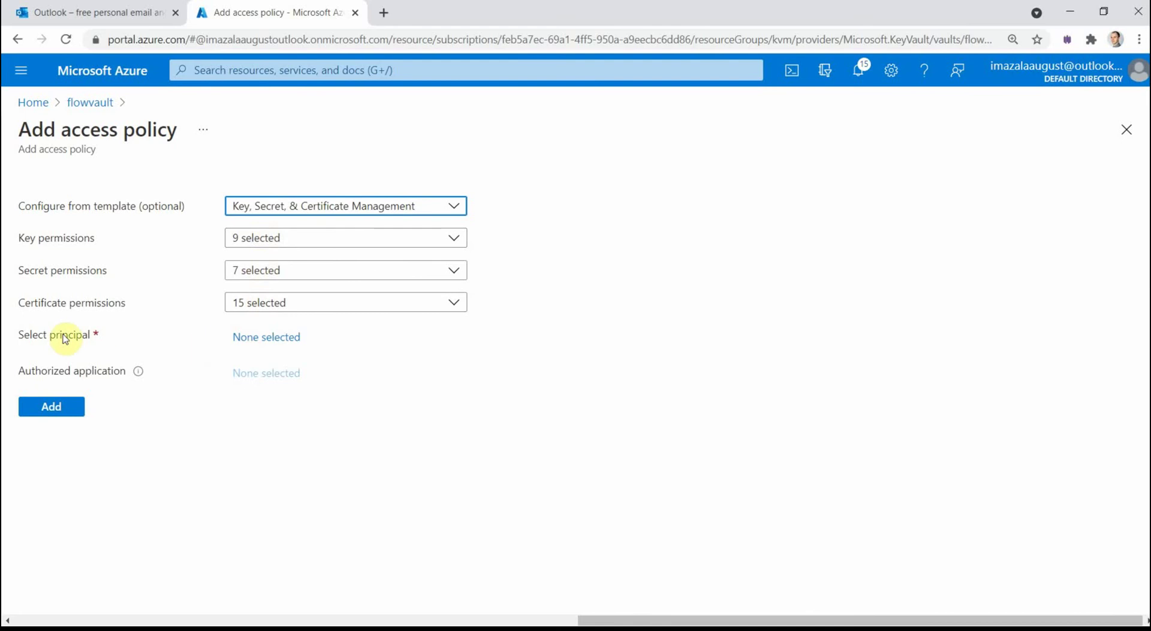
Step: Search the principals for "flow" and assign flow2 as the new access policy's principal
click(288, 346)
click(756, 165)
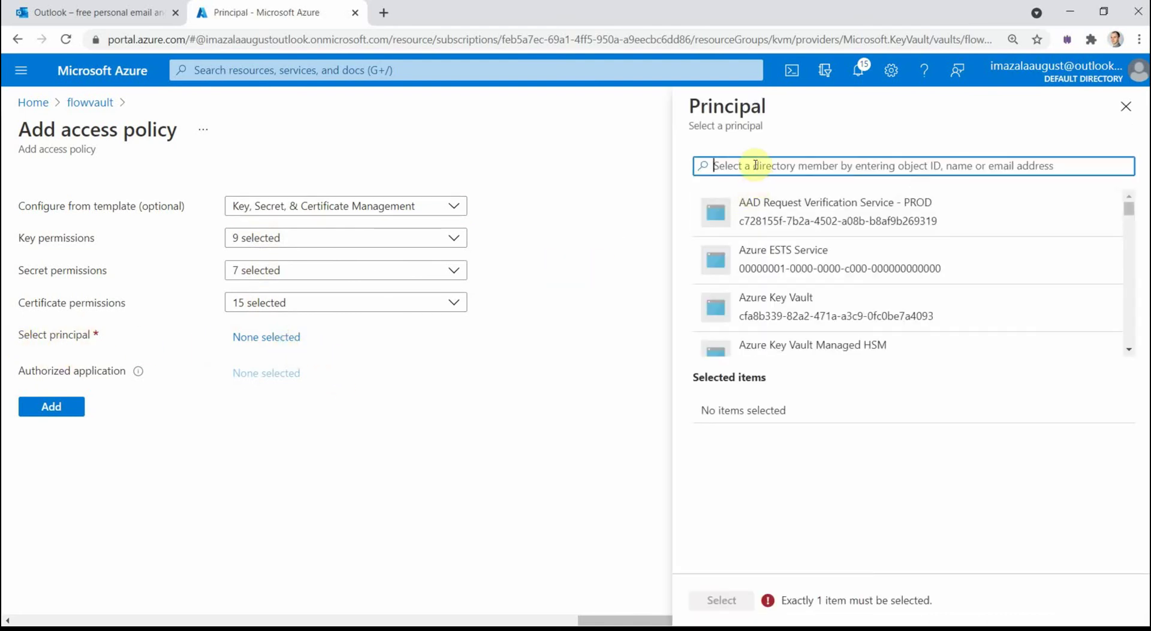
text(f)
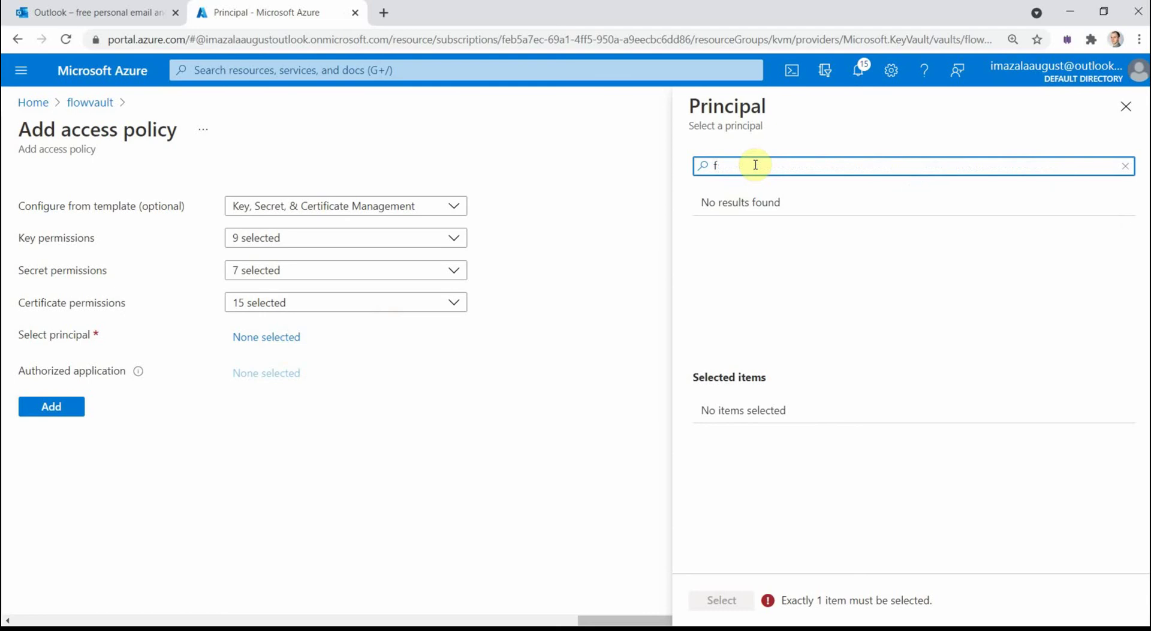
text(low)
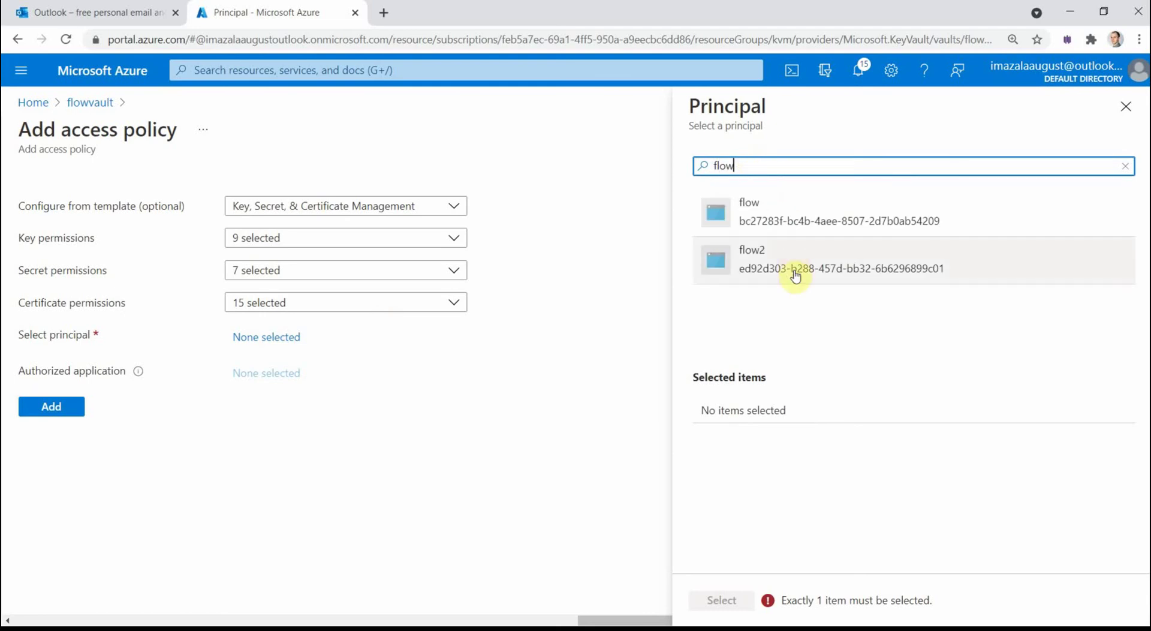
click(795, 270)
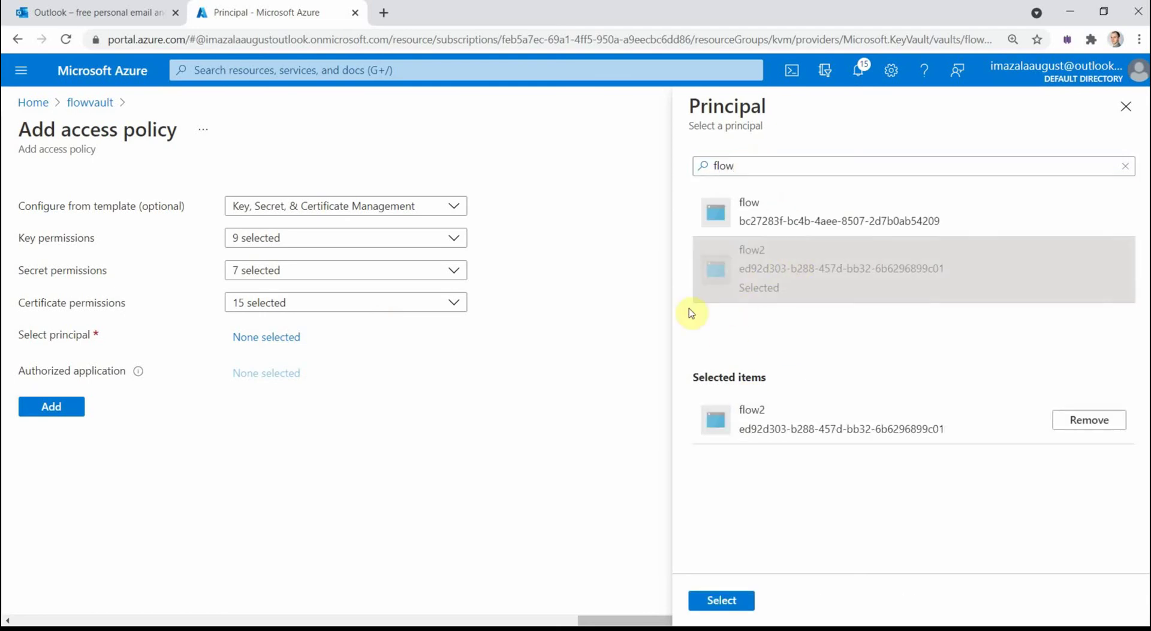
click(723, 601)
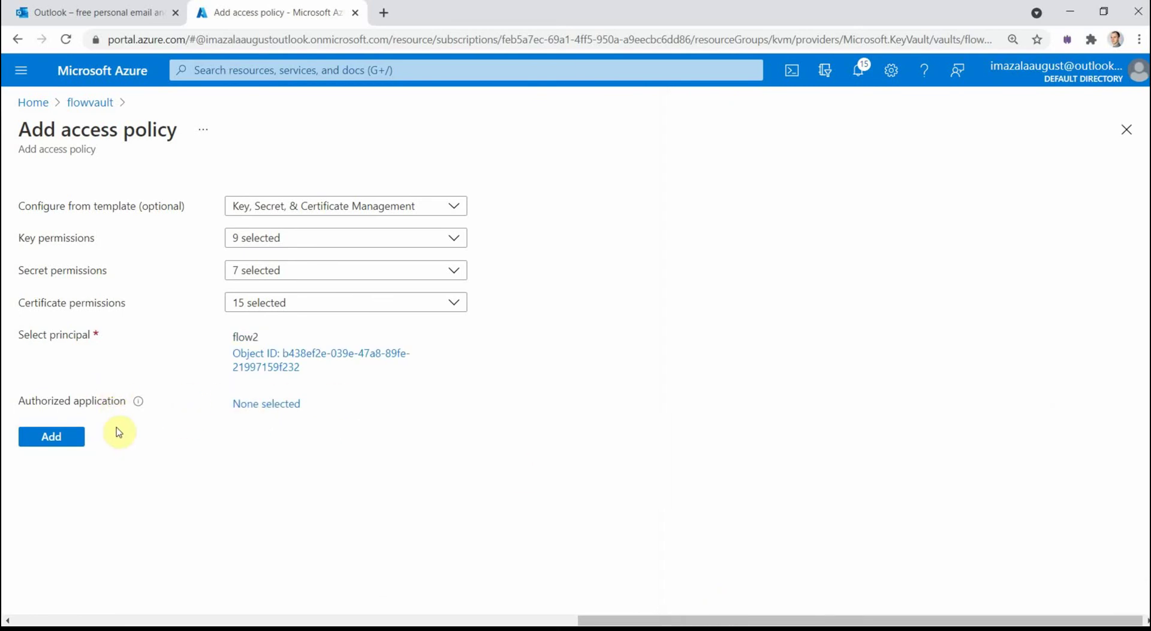
Step: Add the flow2 access policy to flowvault and save the vault's access policies
click(60, 442)
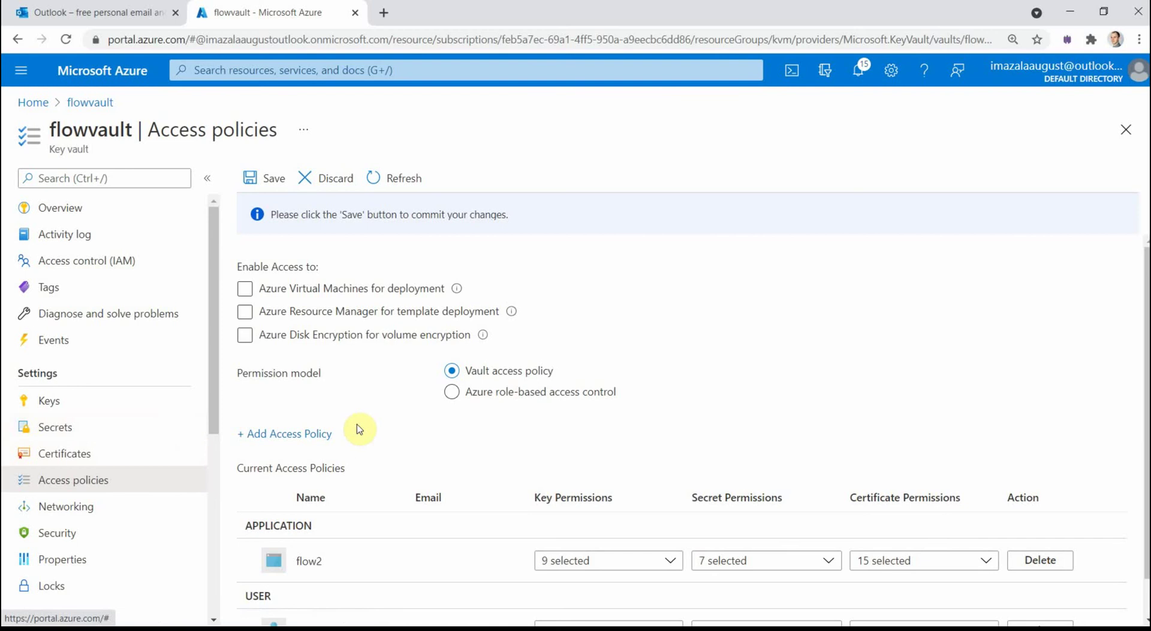
scroll(360, 427, down, 1)
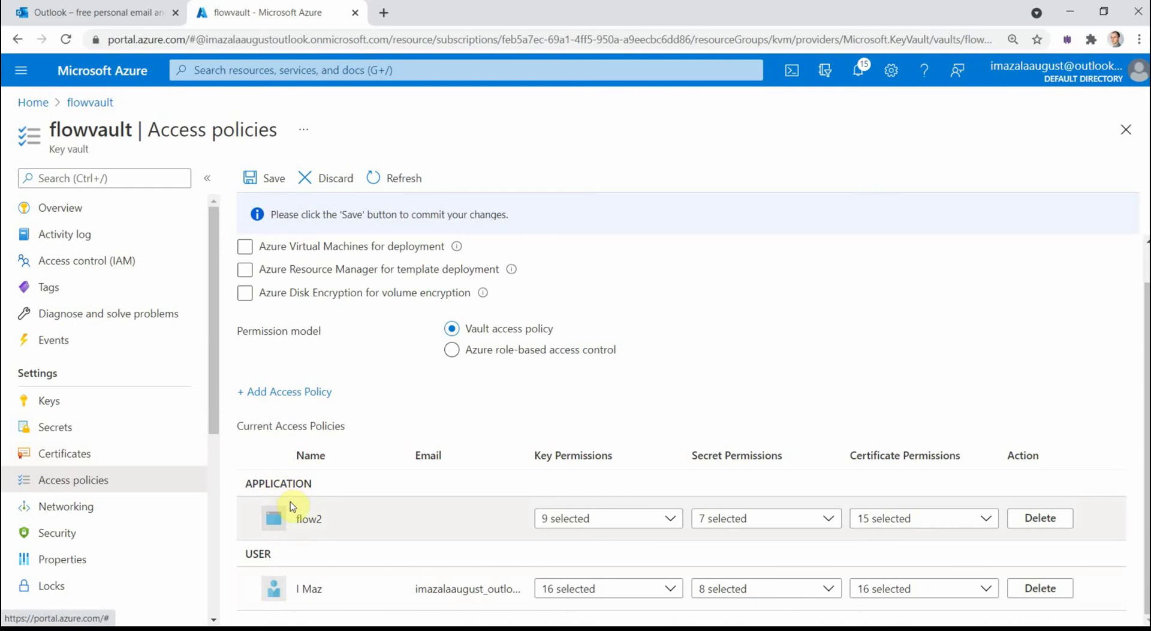
click(268, 180)
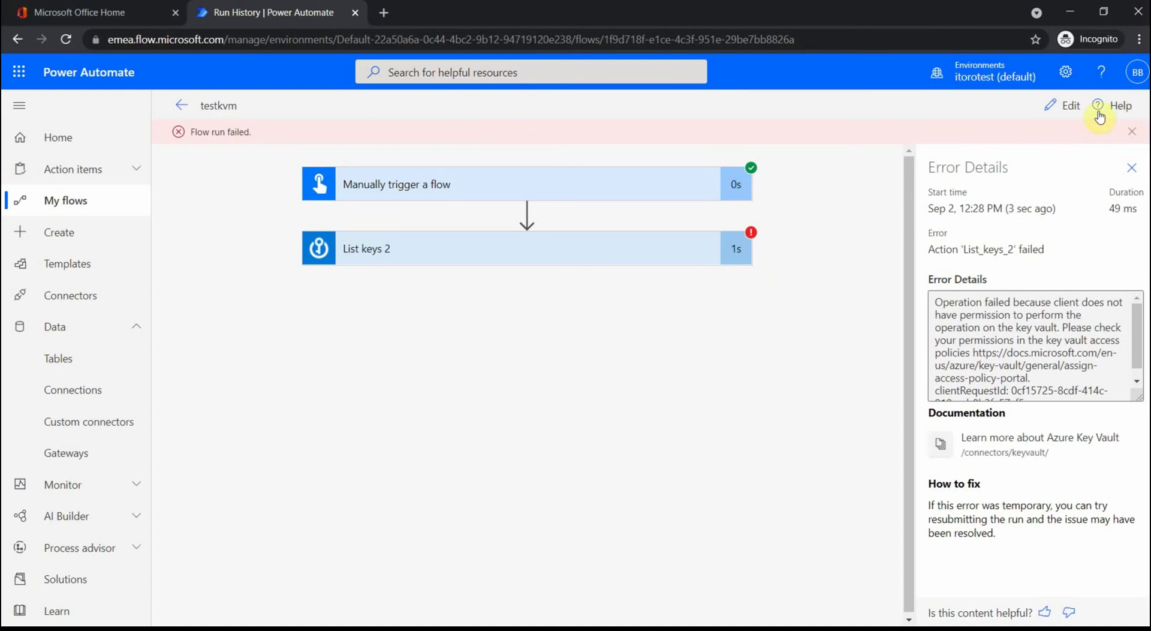
Step: Back in Power Automate, close the error details, reopen testkvm for editing and rerun it as a manual test
click(1132, 168)
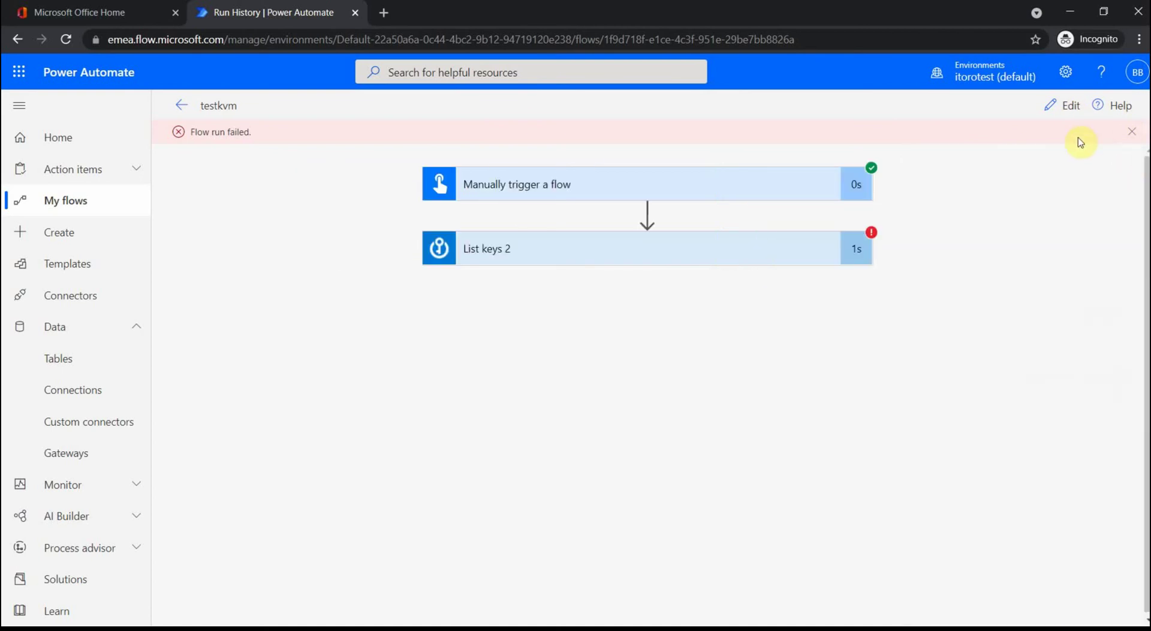
click(1069, 115)
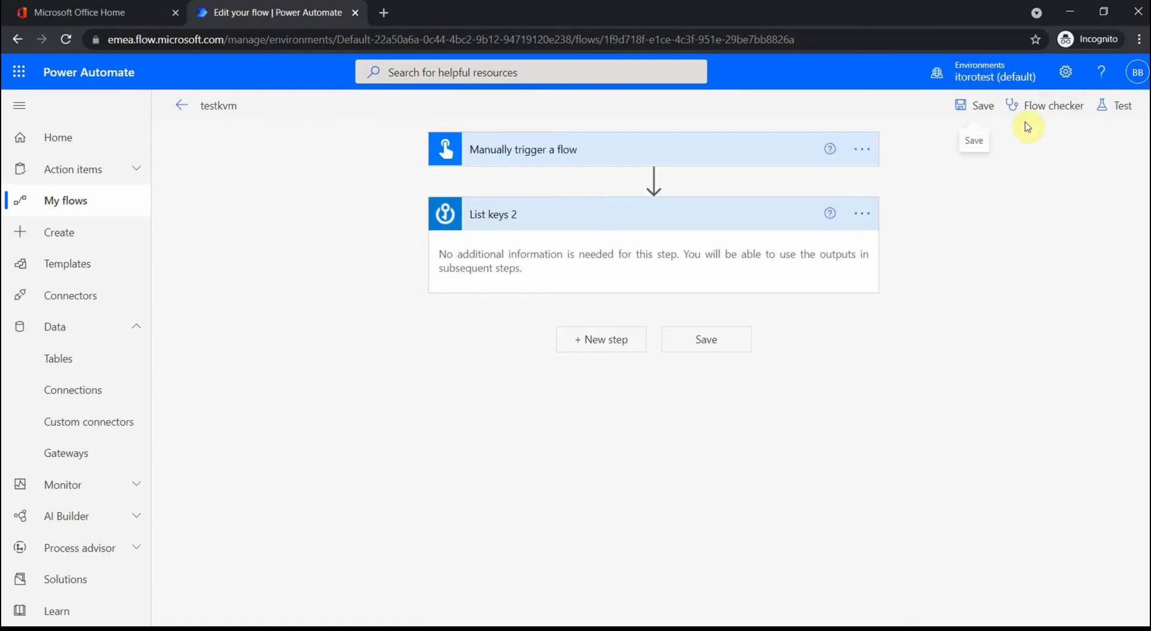
click(1130, 114)
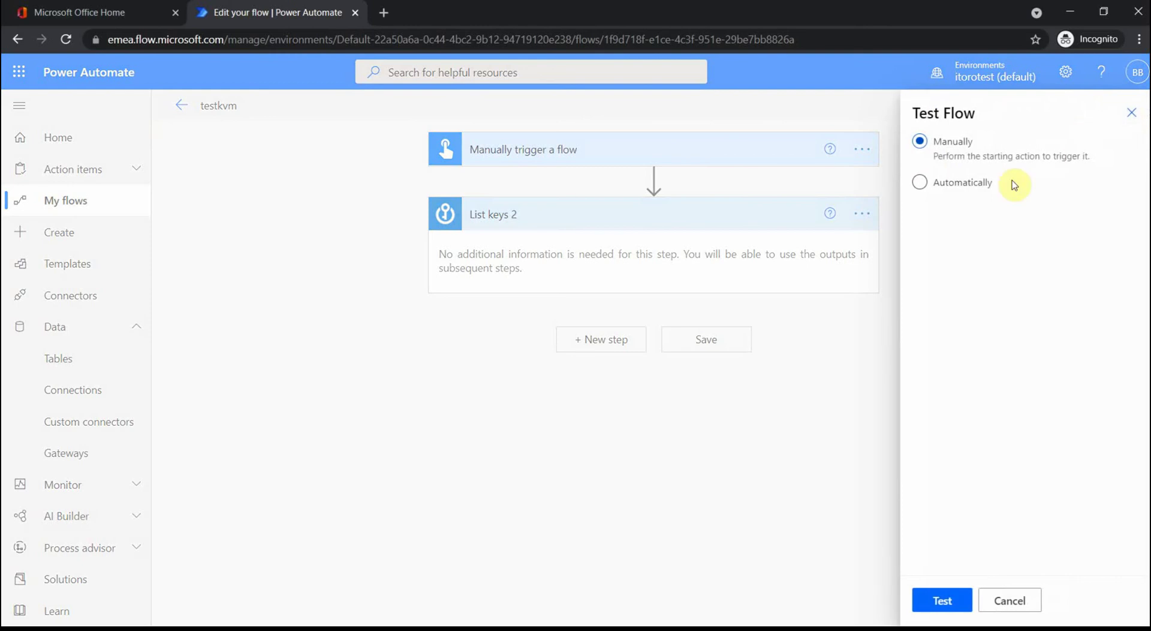
click(943, 601)
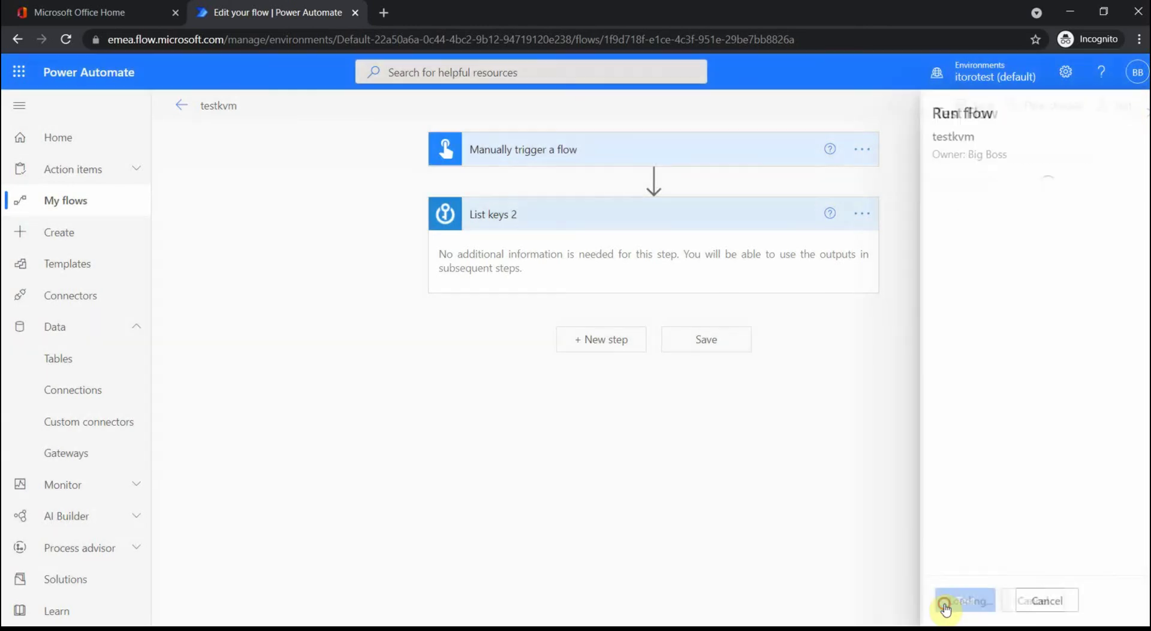
click(953, 602)
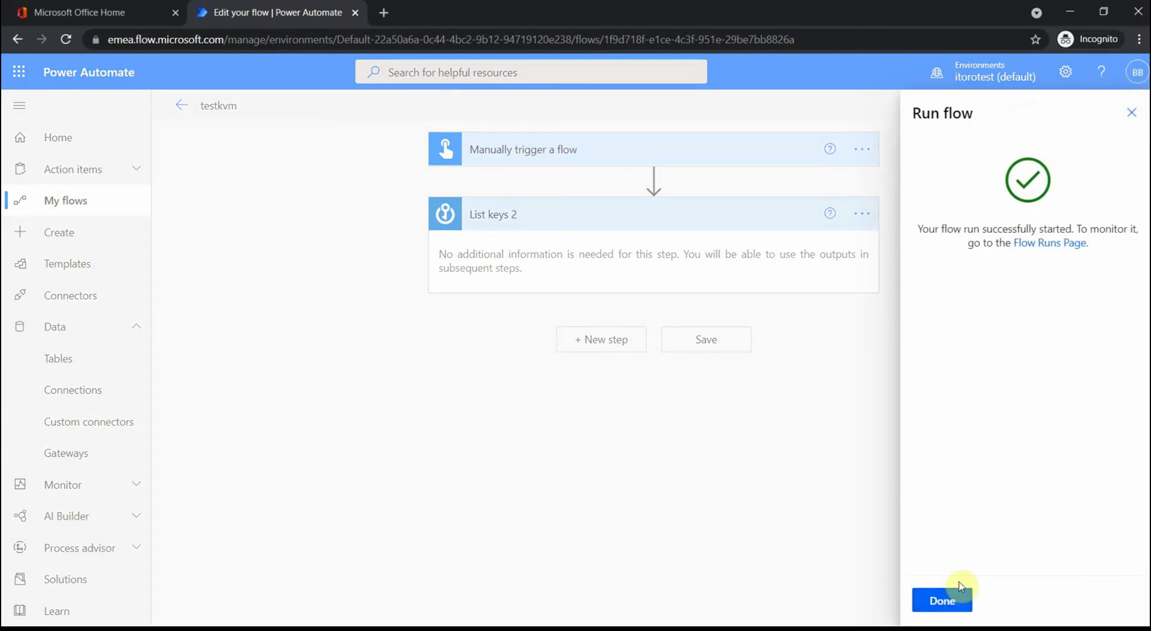
click(950, 600)
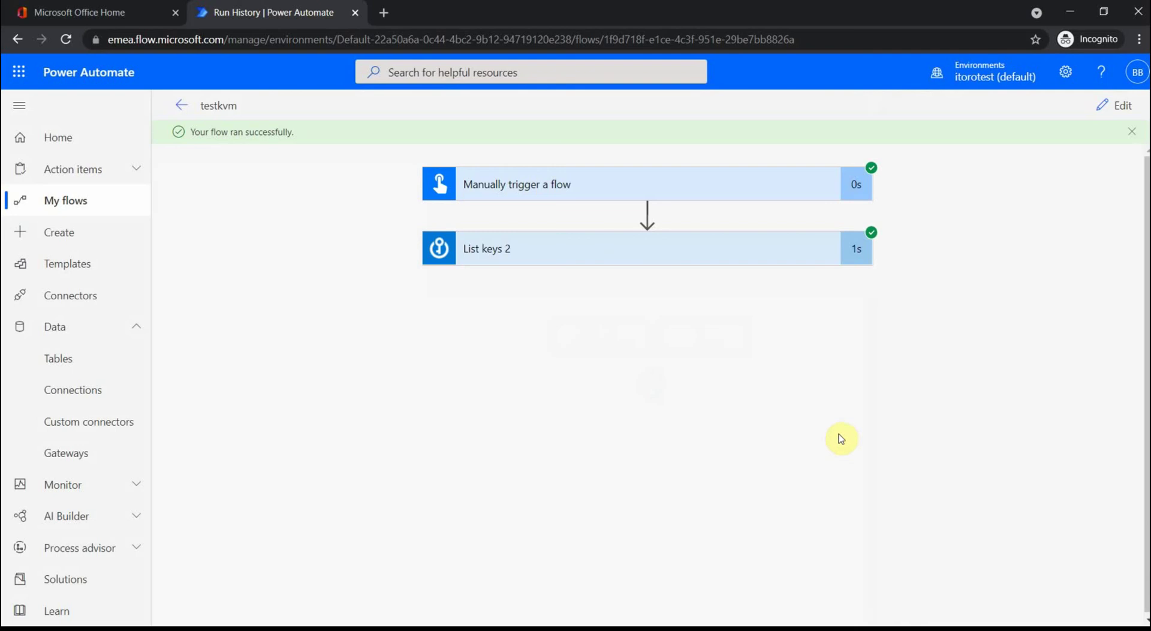
Step: Examine the List keys 2 outputs of the flow run, including the name of the returned key
click(592, 257)
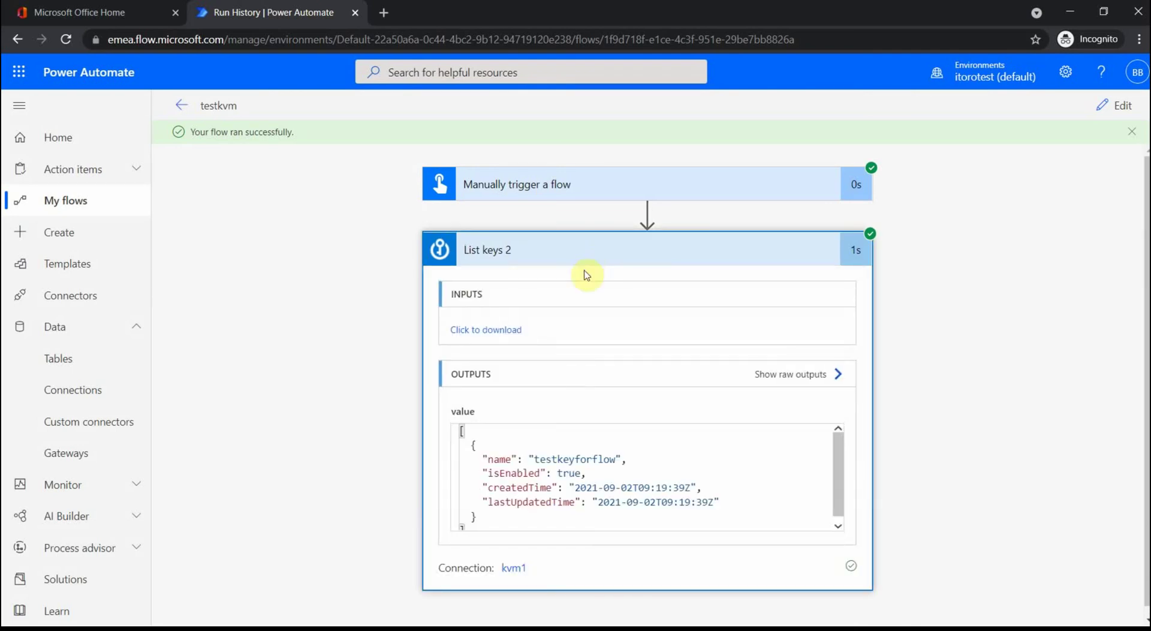
scroll(618, 441, down, 1)
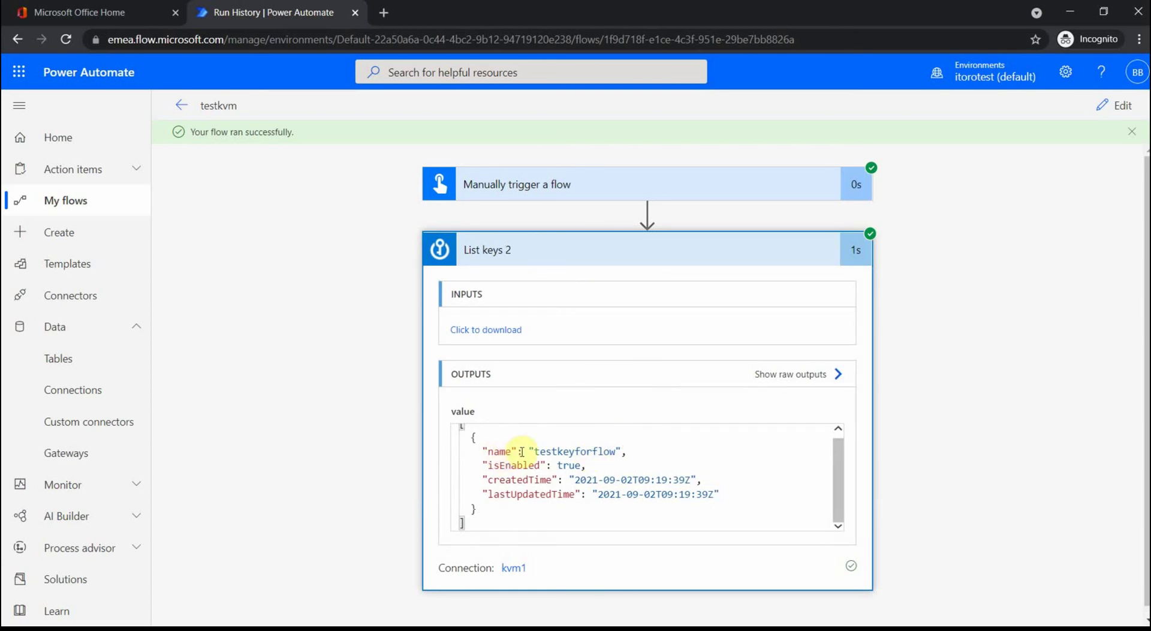
drag(535, 450, 618, 450)
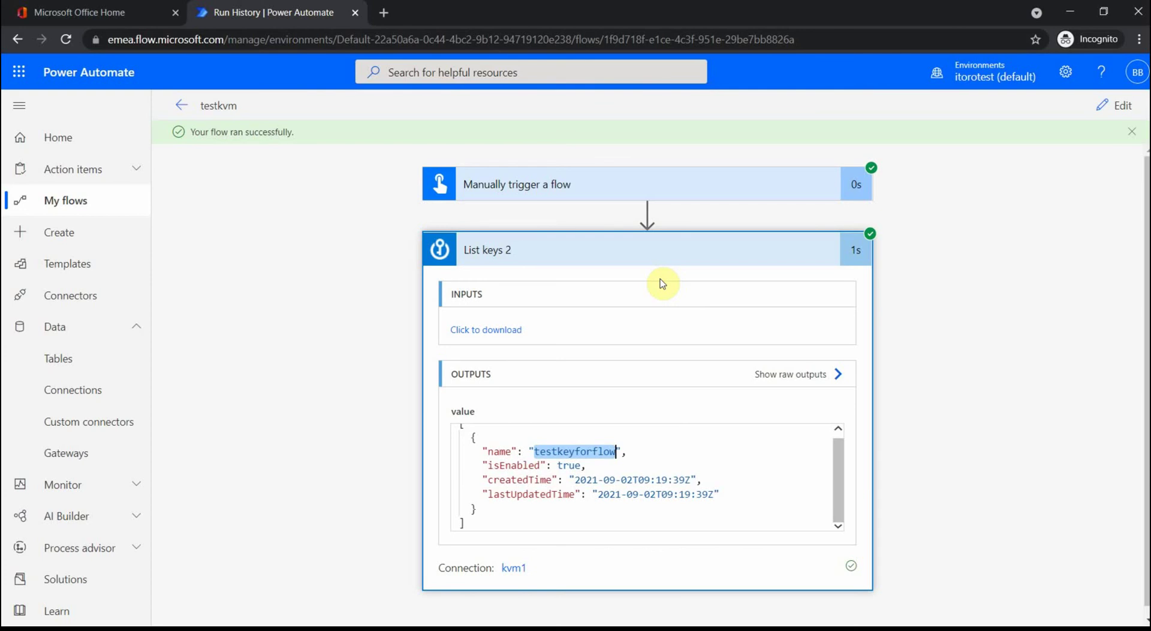
click(638, 250)
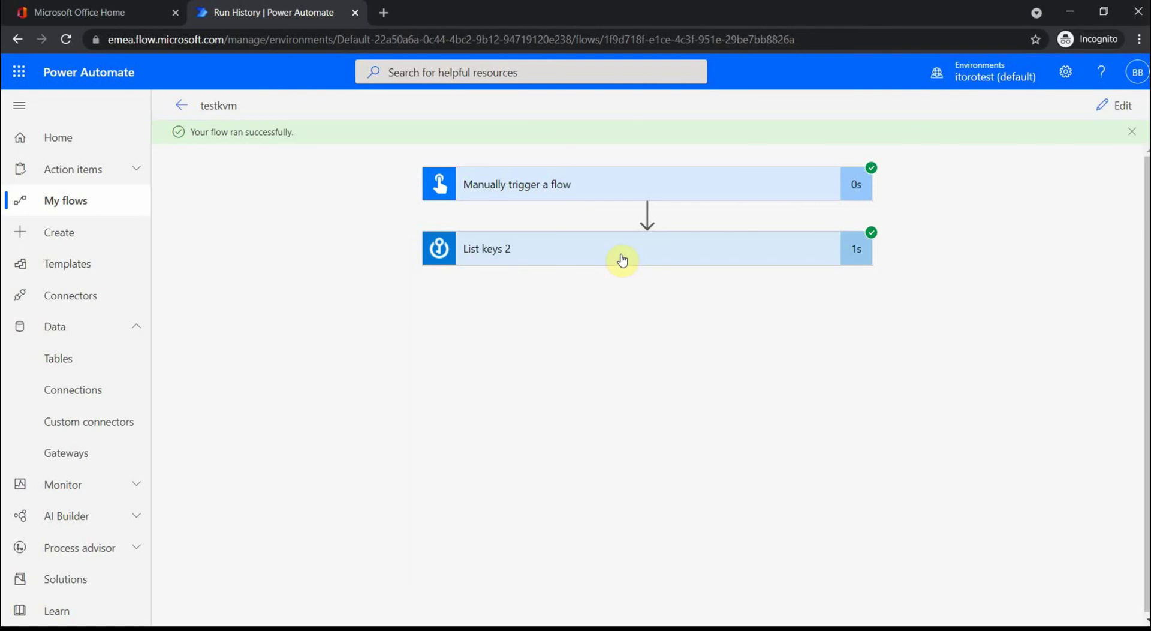
click(622, 256)
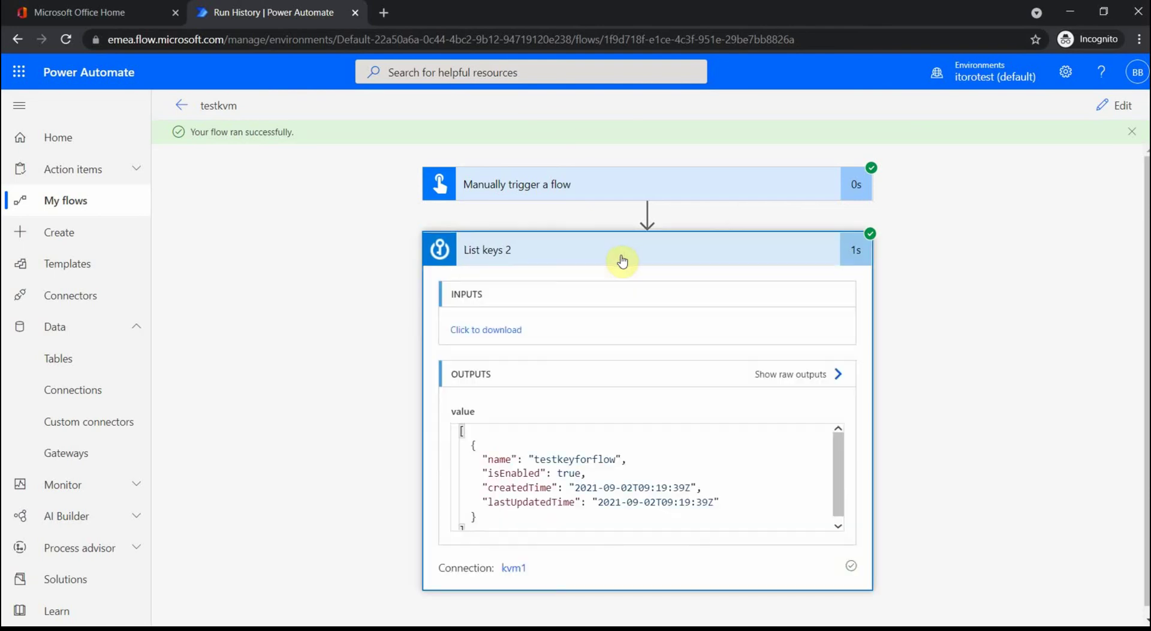
click(763, 261)
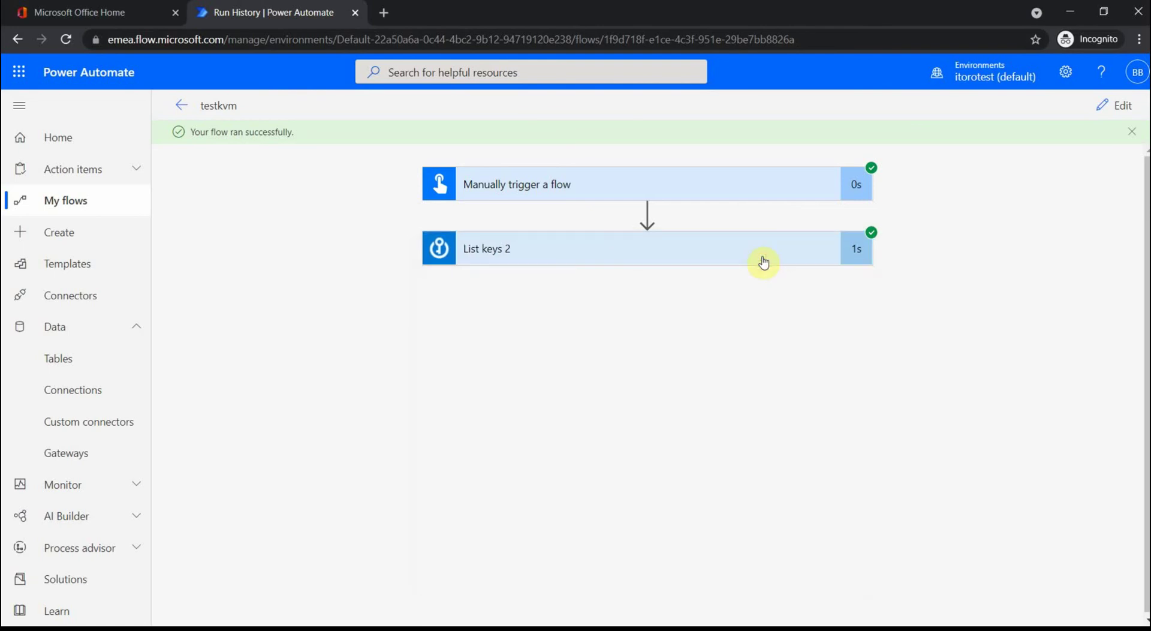
Step: Reopen testkvm for editing, bring up the service principal form for a new List keys 2 connection, and review flow2's access policy in Azure
click(1123, 106)
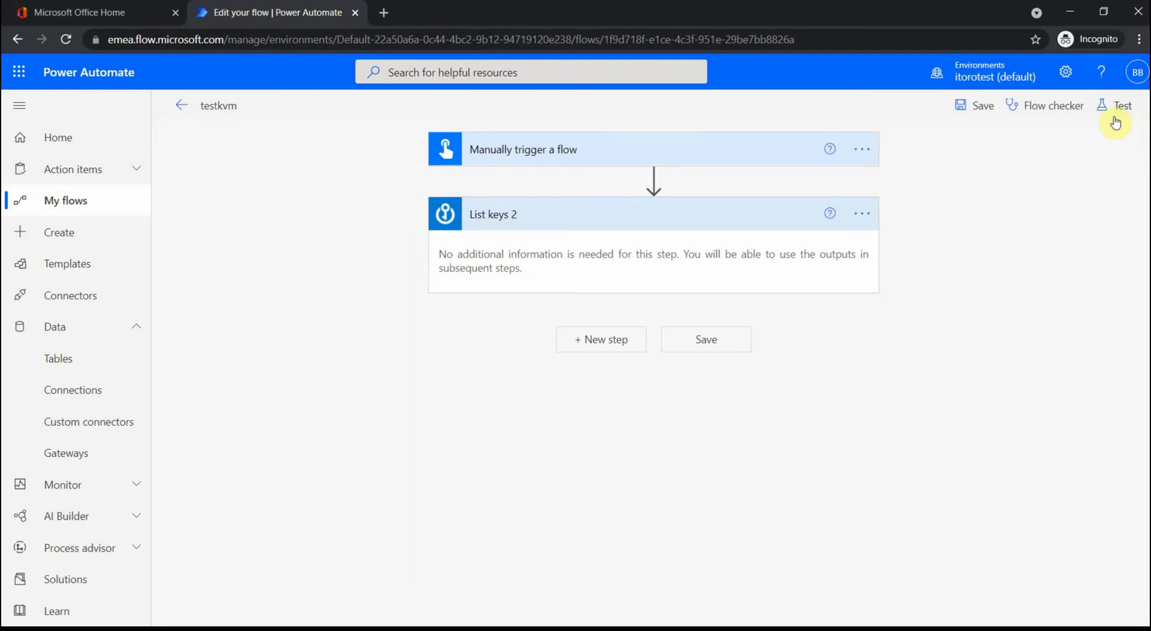
click(866, 220)
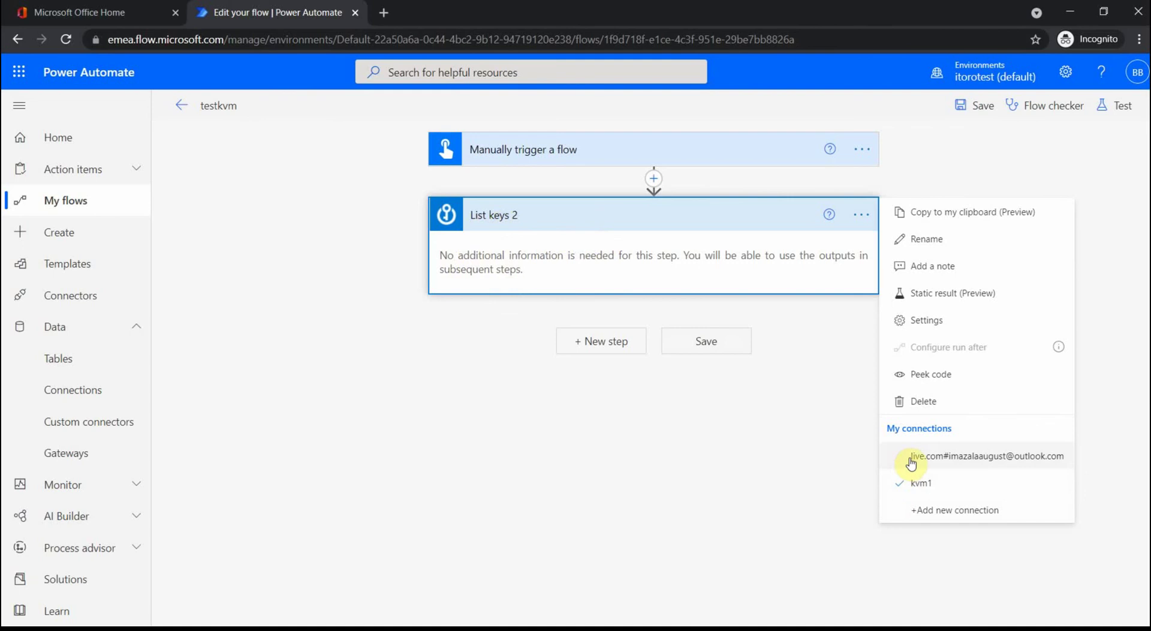
click(924, 515)
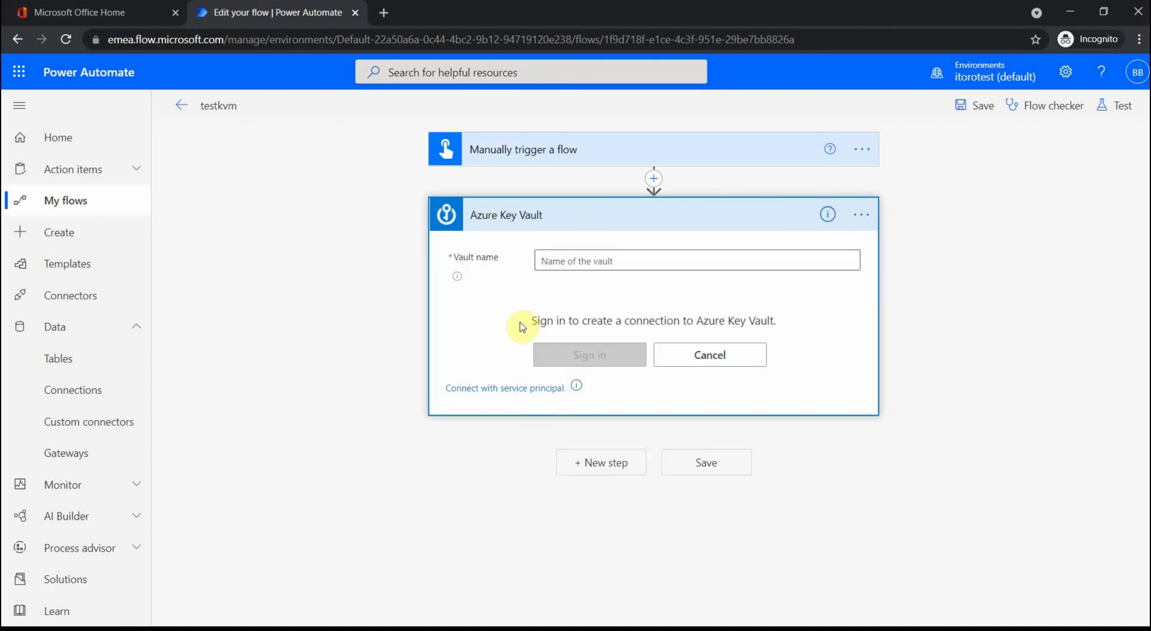
click(504, 390)
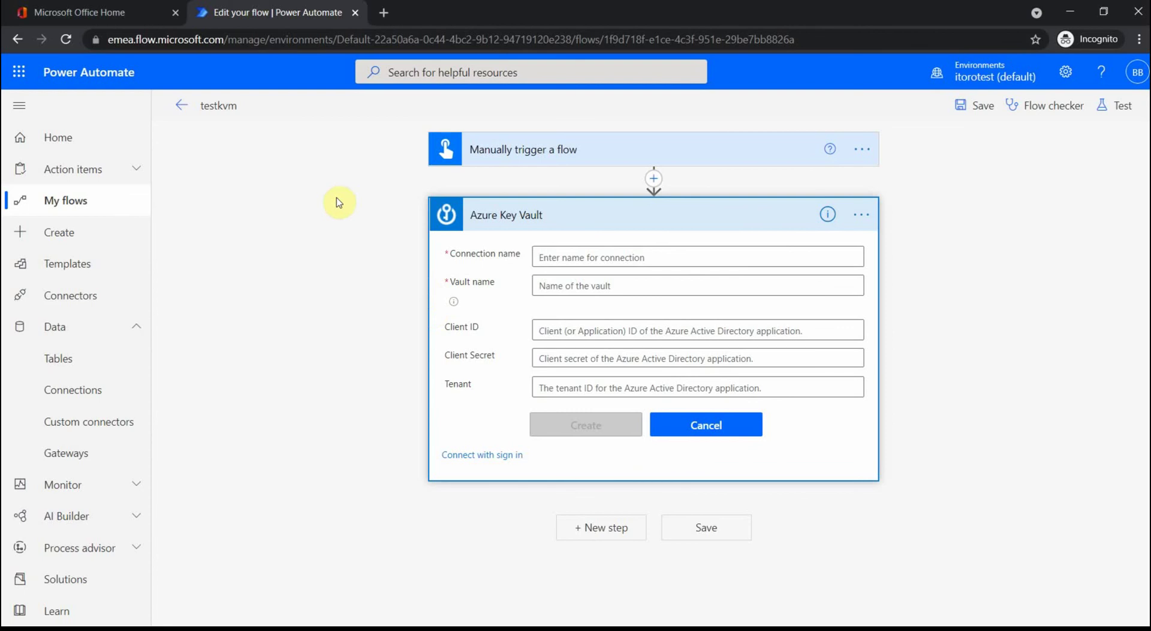
key(alt+Tab)
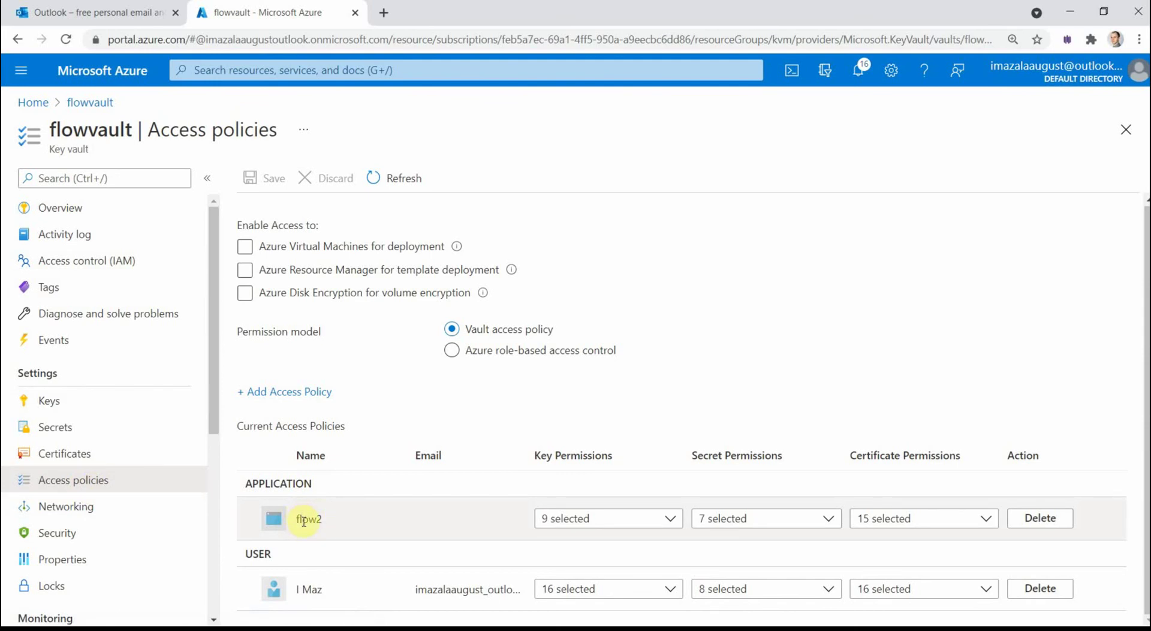
key(alt+Tab)
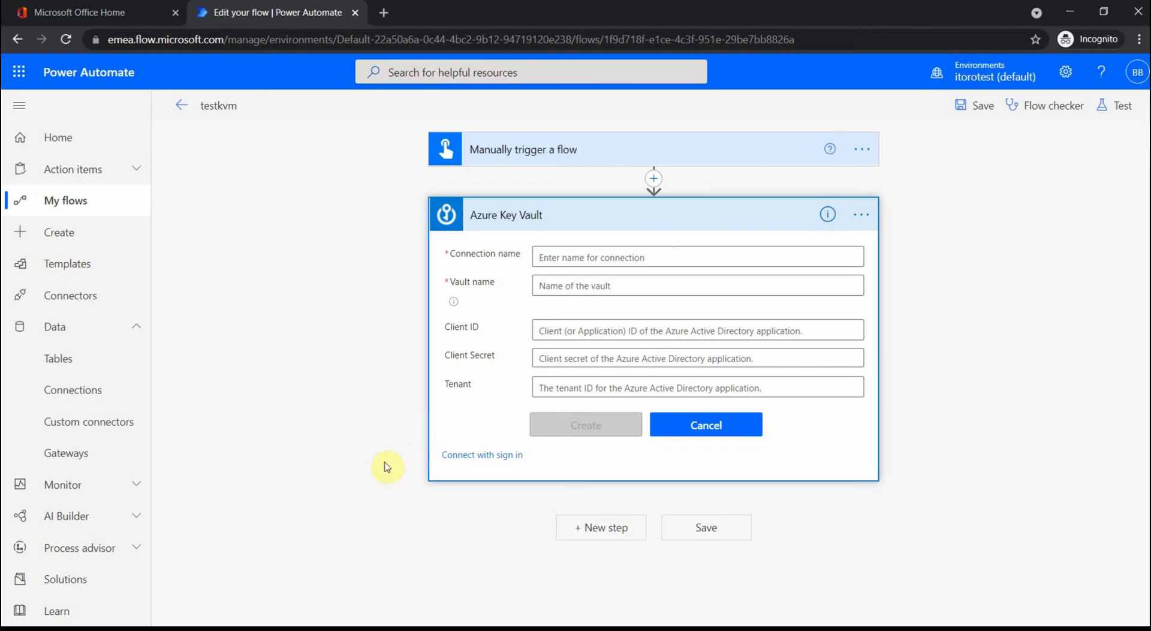